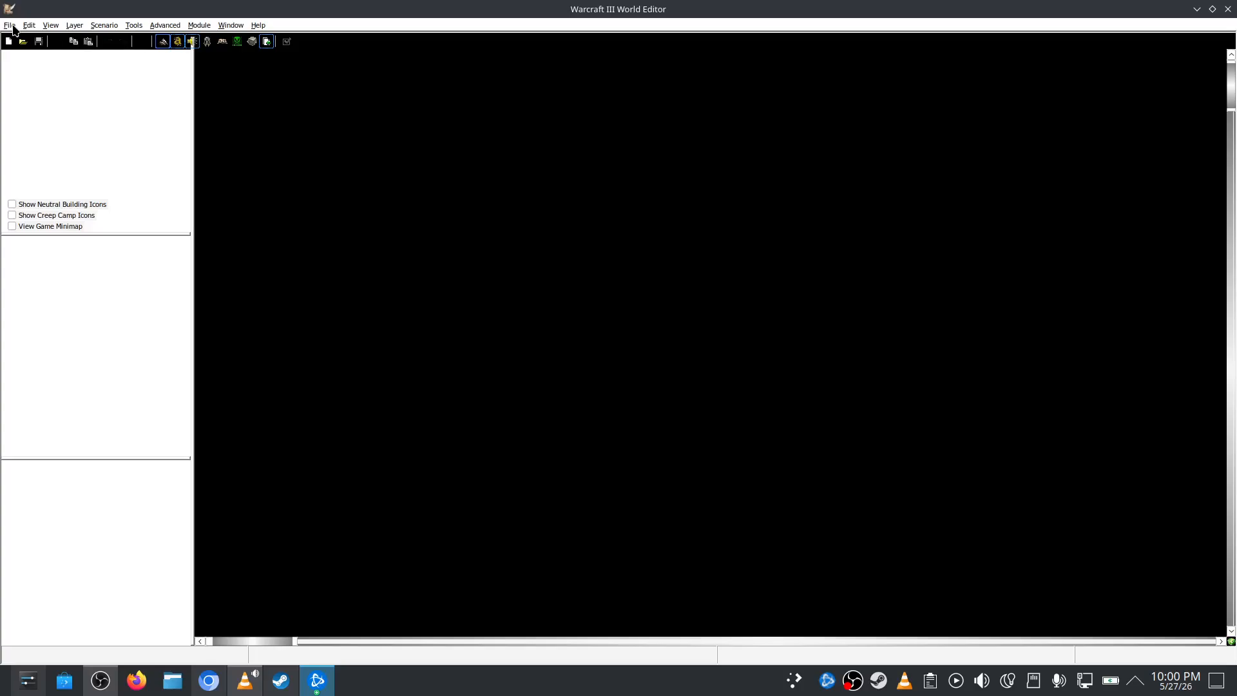
# Create a new 64 by 64 Lordaeron Summer map with the initial water level set to Deep Water
pyautogui.click(9, 26)
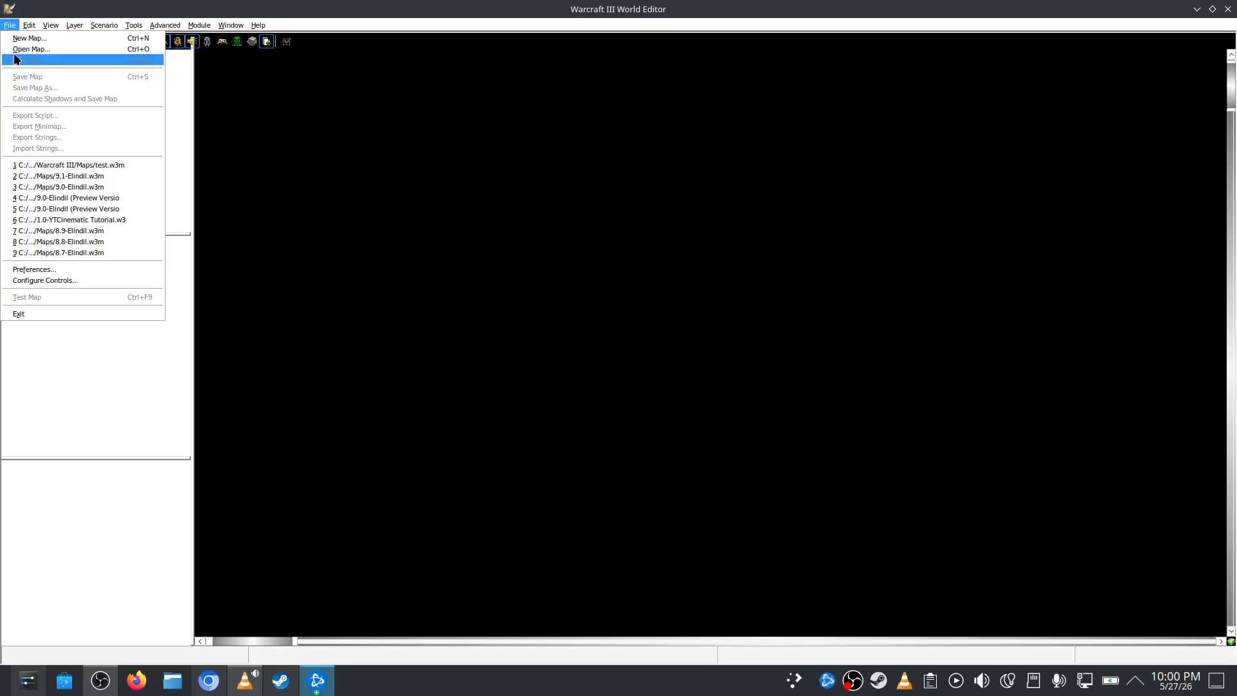
pyautogui.click(31, 39)
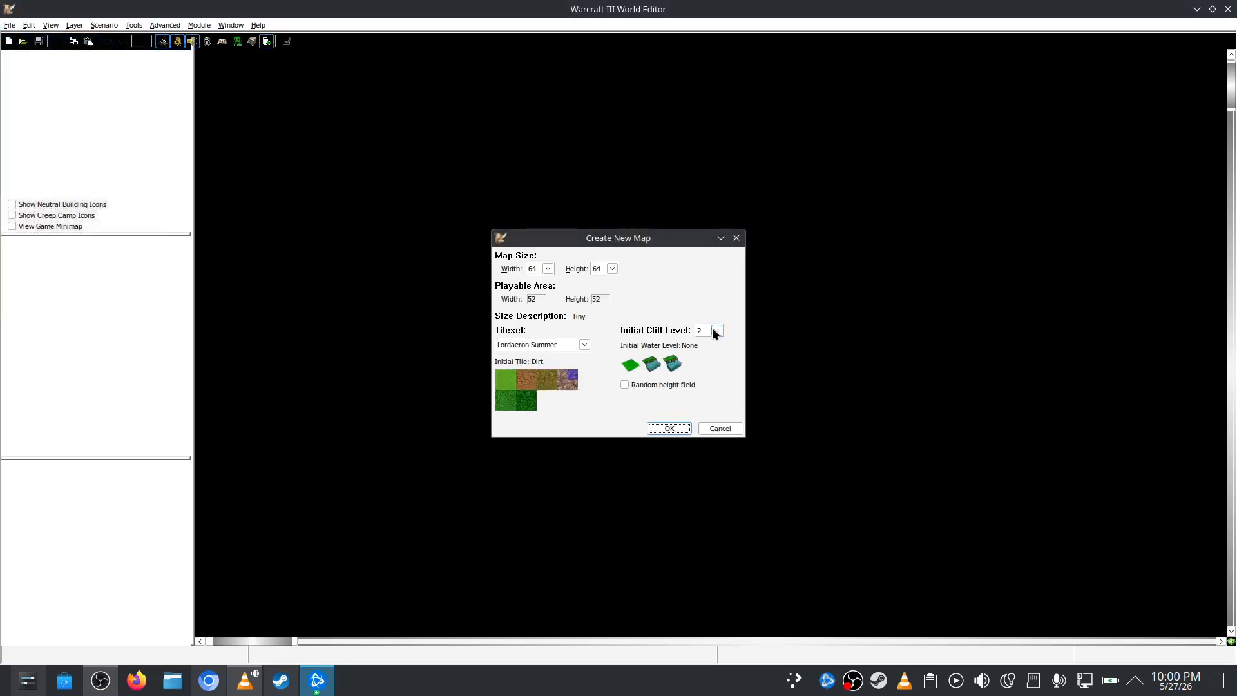
pyautogui.click(674, 369)
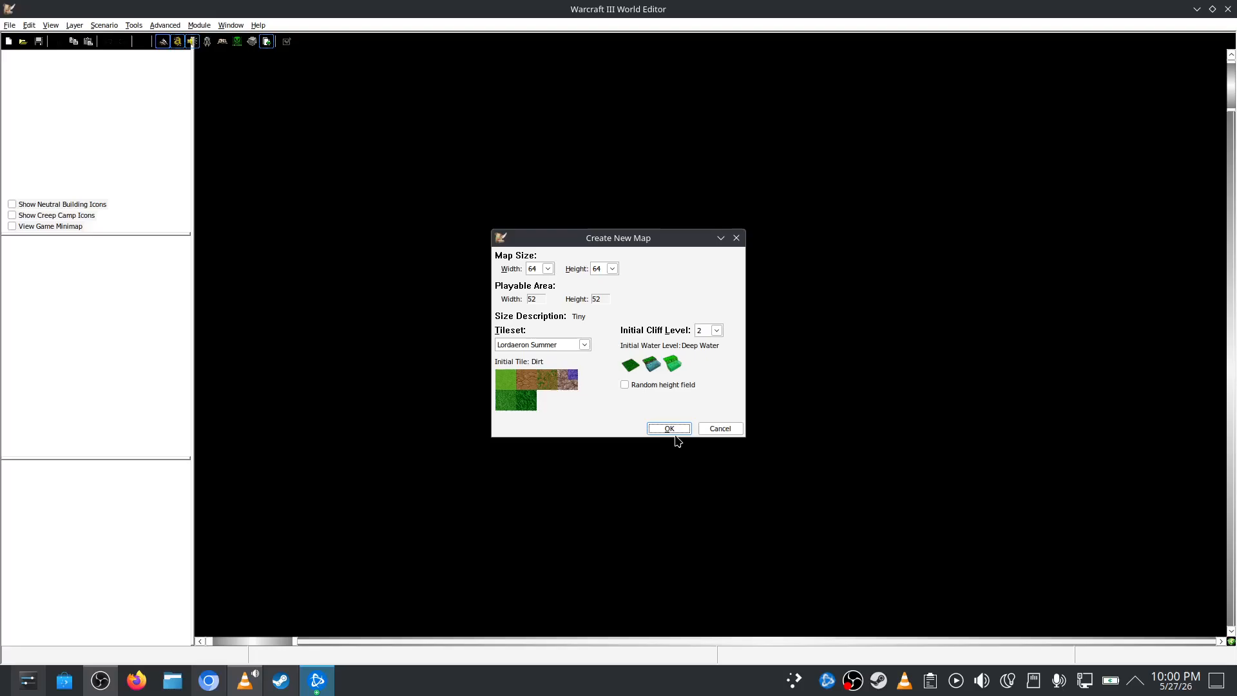
pyautogui.click(668, 427)
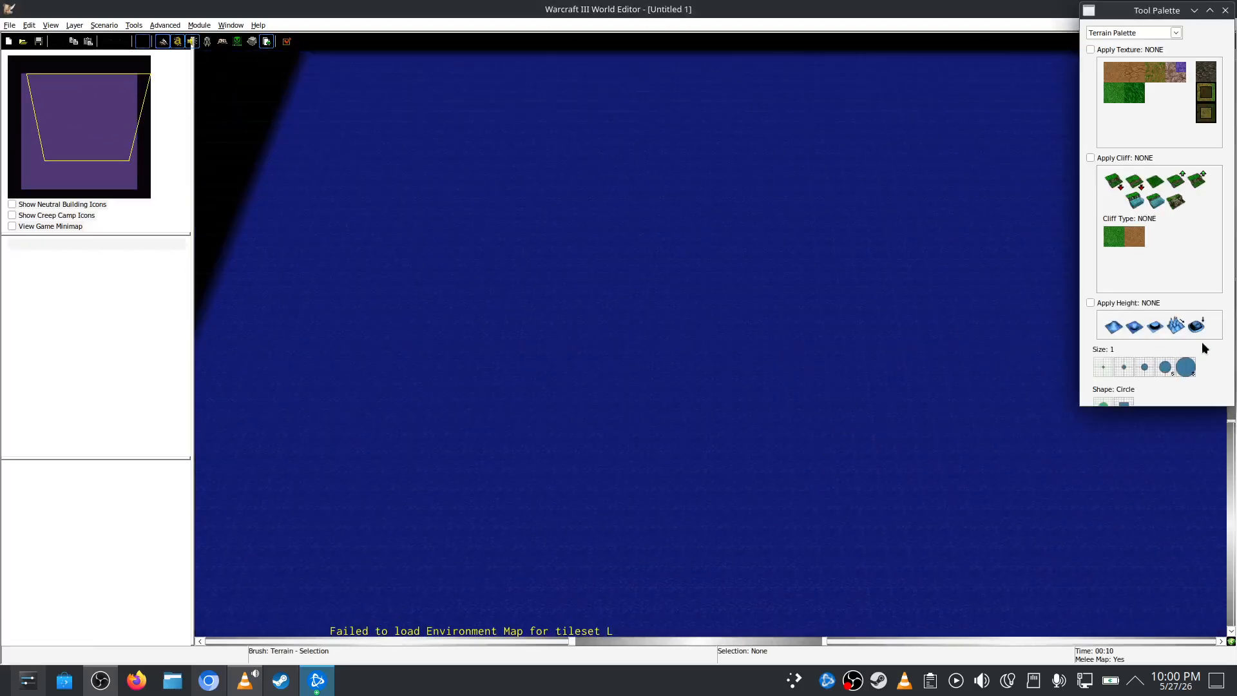
# Raise a large hilly island out of the water using the Raise height brush at size 8
pyautogui.click(1188, 368)
pyautogui.moveTo(555, 462)
pyautogui.mouseDown()
pyautogui.moveTo(640, 202)
pyautogui.moveTo(681, 365)
pyautogui.mouseUp()
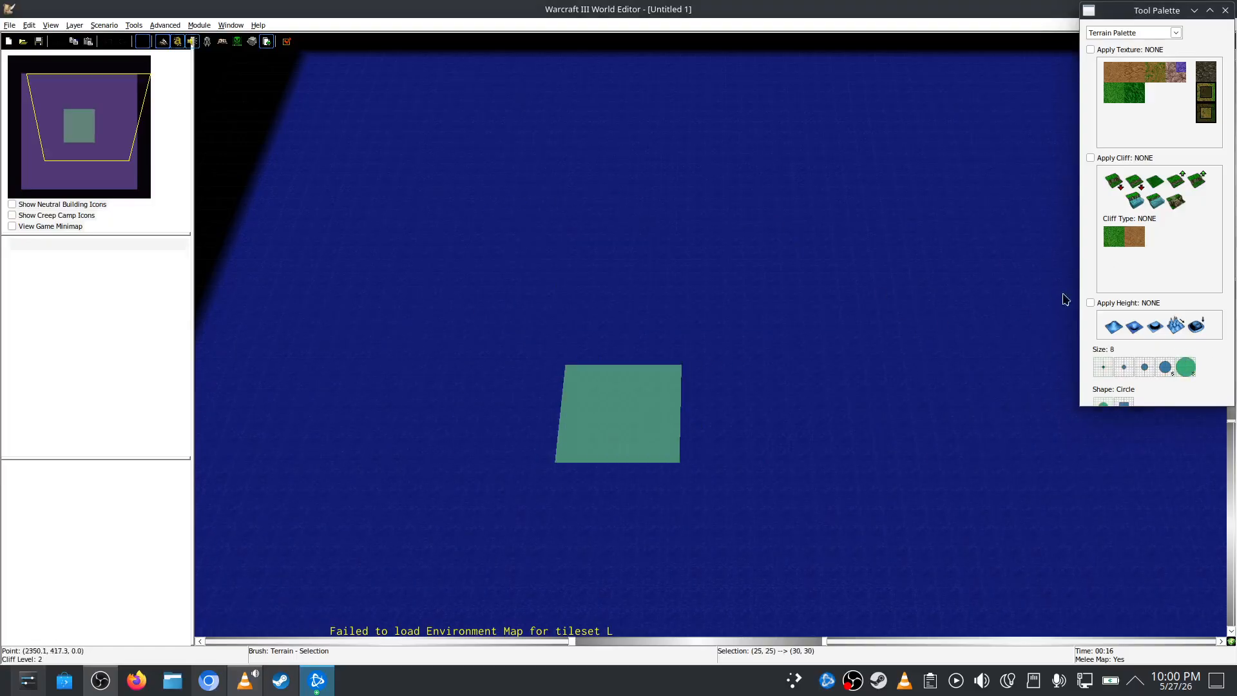
pyautogui.click(1114, 327)
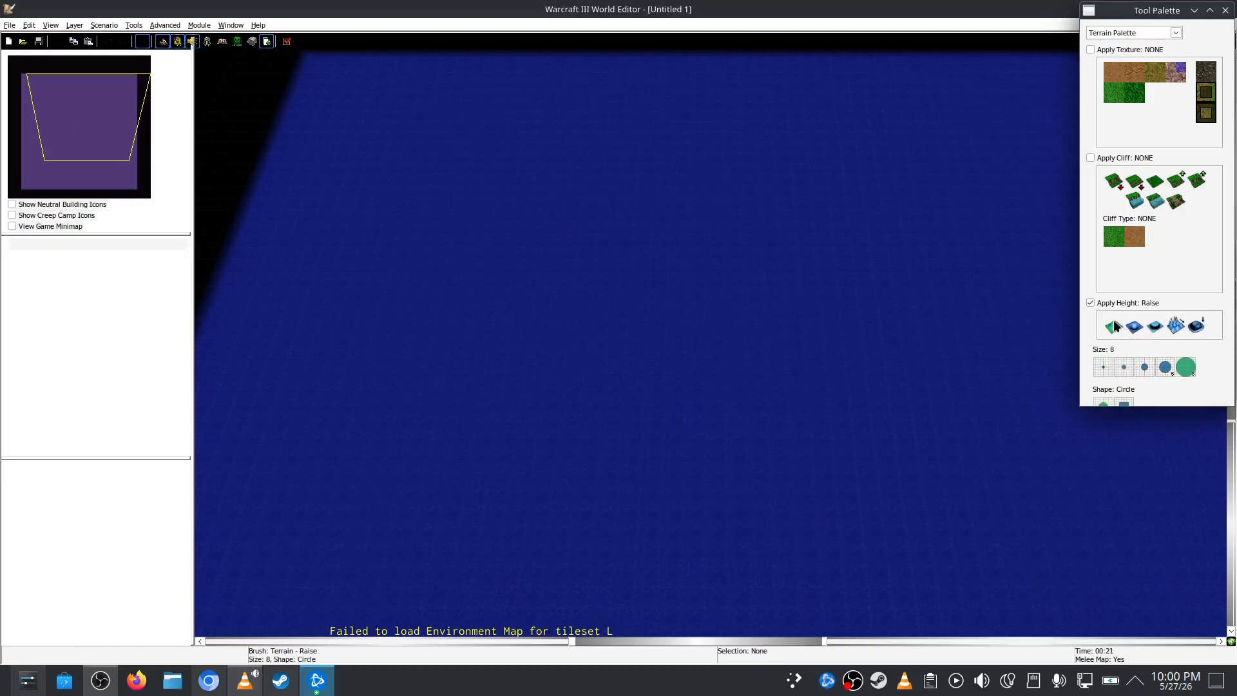
pyautogui.moveTo(687, 487)
pyautogui.mouseDown()
pyautogui.moveTo(488, 414)
pyautogui.moveTo(701, 406)
pyautogui.moveTo(748, 298)
pyautogui.moveTo(657, 467)
pyautogui.moveTo(717, 105)
pyautogui.moveTo(792, 298)
pyautogui.moveTo(945, 474)
pyautogui.moveTo(1088, 530)
pyautogui.mouseUp()
# Switch to the Doodad Palette and examine the raised island's hills and shoreline up close
pyautogui.press('g')
pyautogui.press('g')
pyautogui.press('d')
pyautogui.keyDown('ctrl'); pyautogui.moveTo(624, 375); pyautogui.dragTo(908, 431, button='right'); pyautogui.keyUp('ctrl')
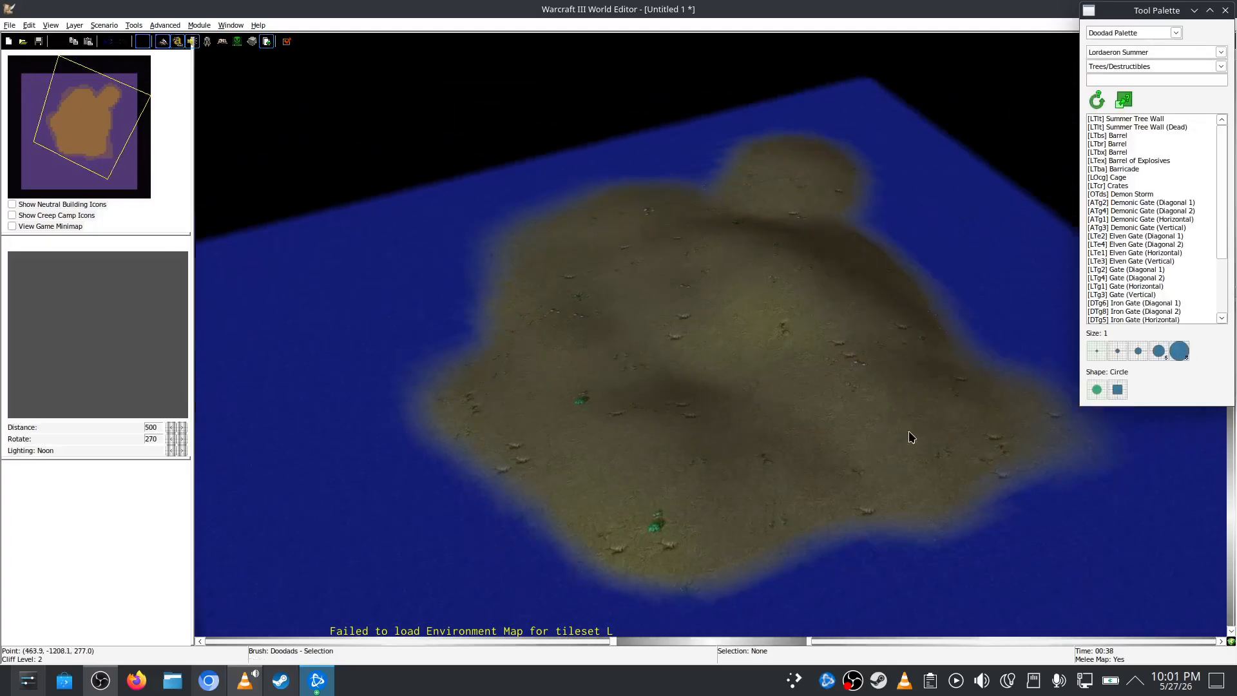
pyautogui.scroll(3, 748, 425)
pyautogui.keyDown('ctrl'); pyautogui.moveTo(748, 425); pyautogui.dragTo(818, 475, button='right'); pyautogui.keyUp('ctrl')
pyautogui.scroll(3, 818, 474)
pyautogui.keyDown('ctrl'); pyautogui.moveTo(572, 540); pyautogui.dragTo(763, 487, button='right'); pyautogui.keyUp('ctrl')
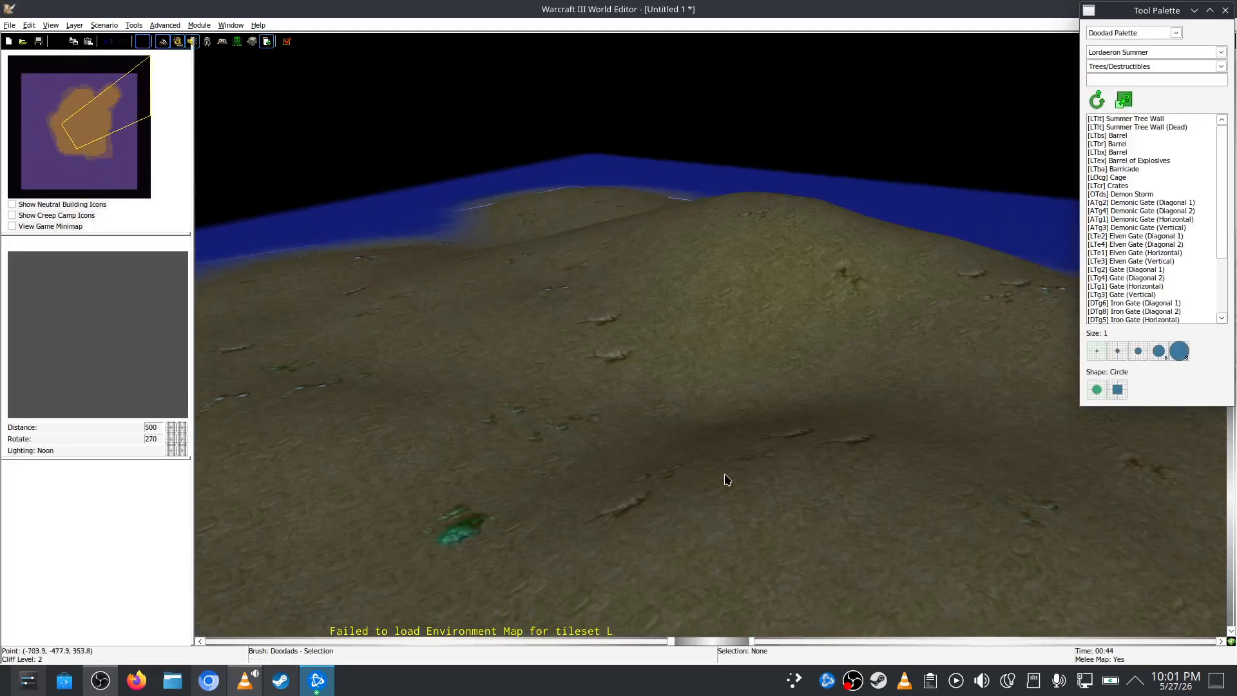
# Create a custom unit named Merchant in the Object Editor, based on the Neutral Passive melee building Marketplace
pyautogui.click(207, 42)
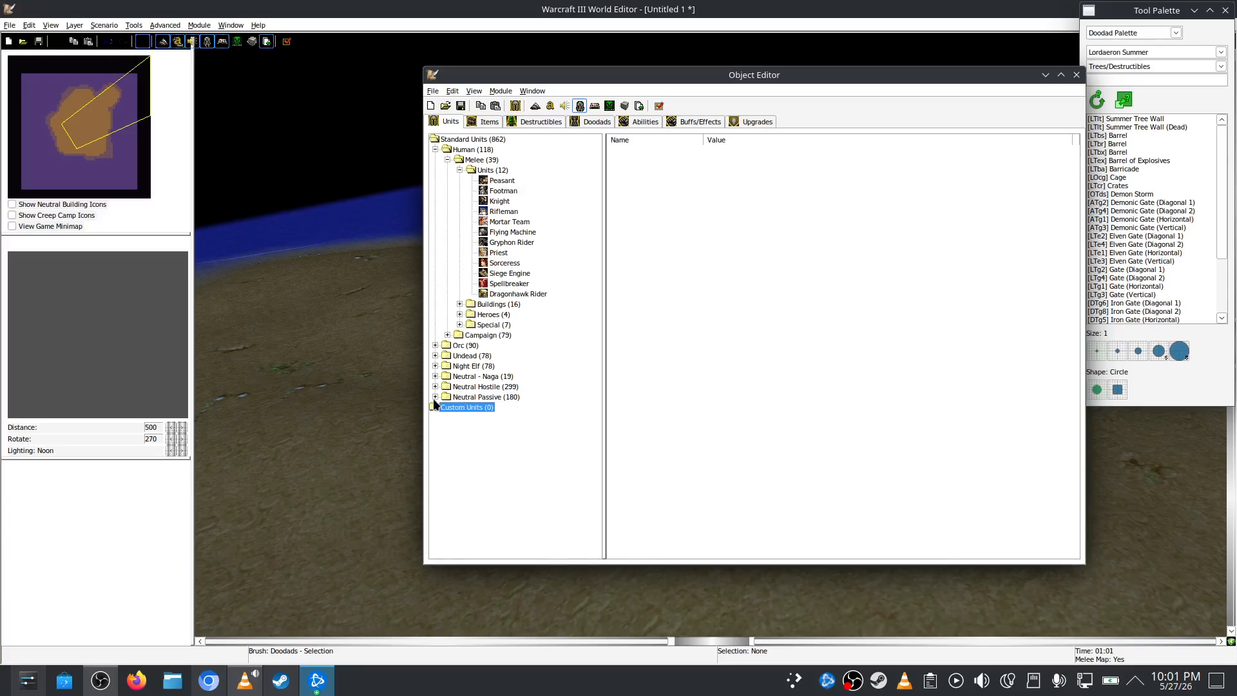
pyautogui.click(436, 397)
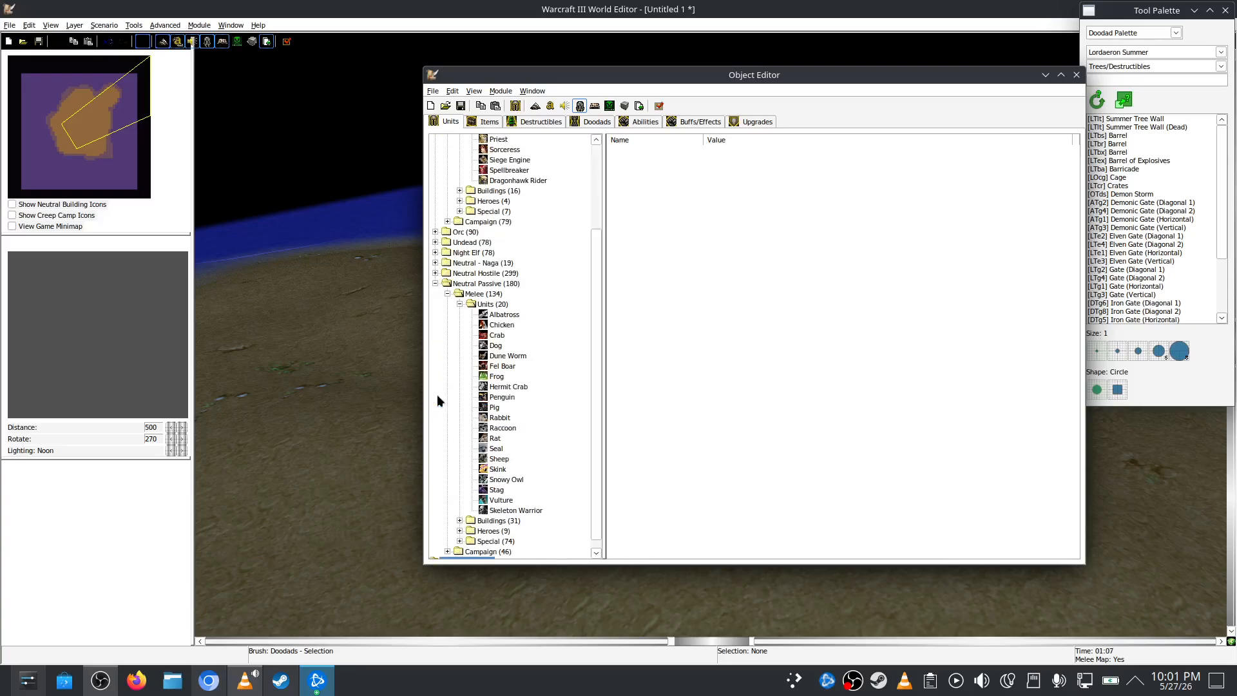
pyautogui.click(460, 521)
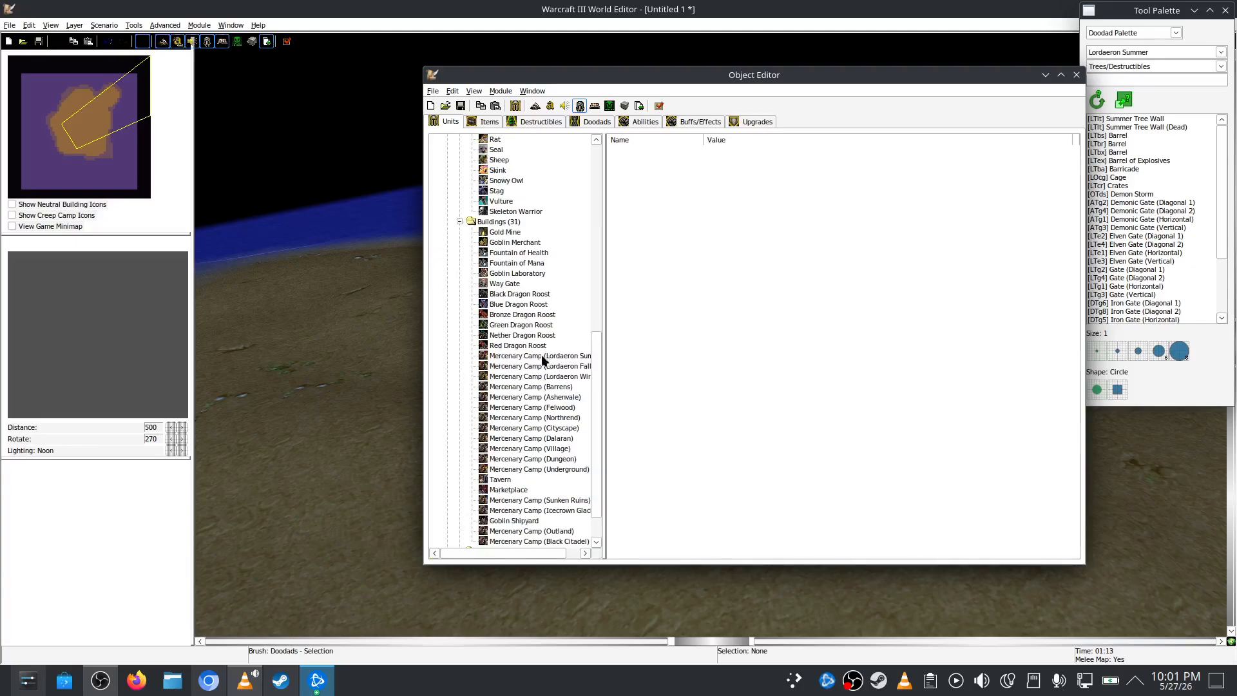
pyautogui.click(515, 490)
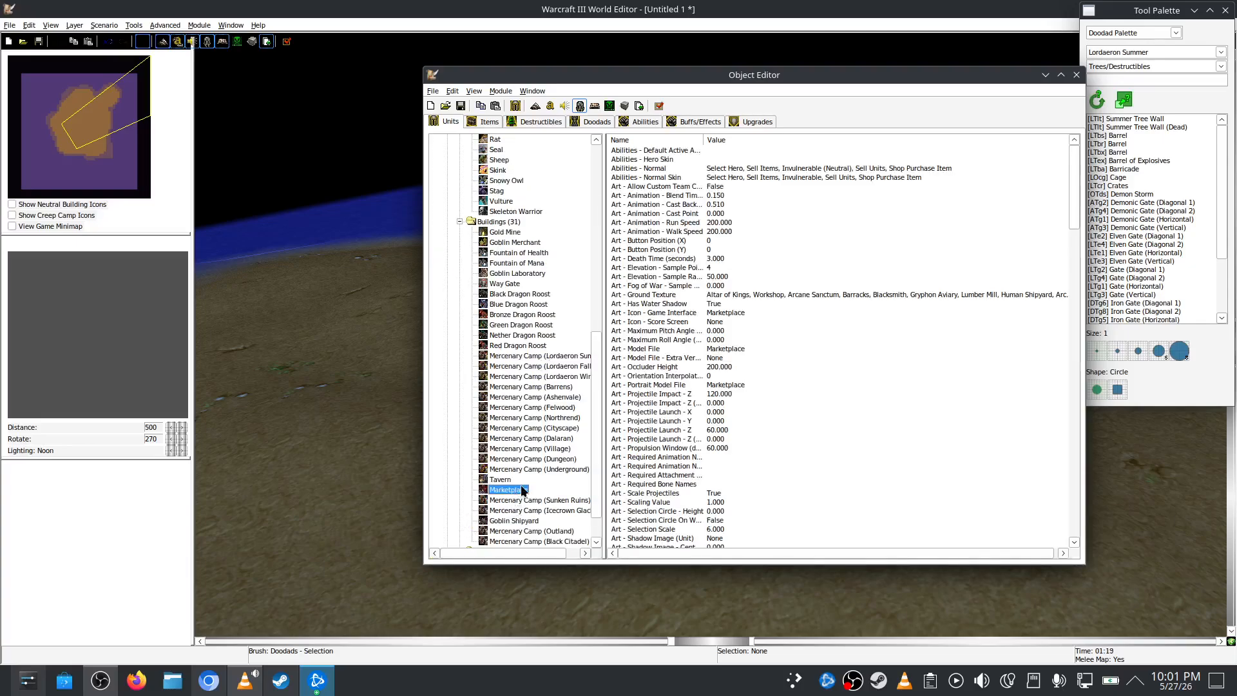
pyautogui.rightClick(523, 490)
pyautogui.click(607, 537)
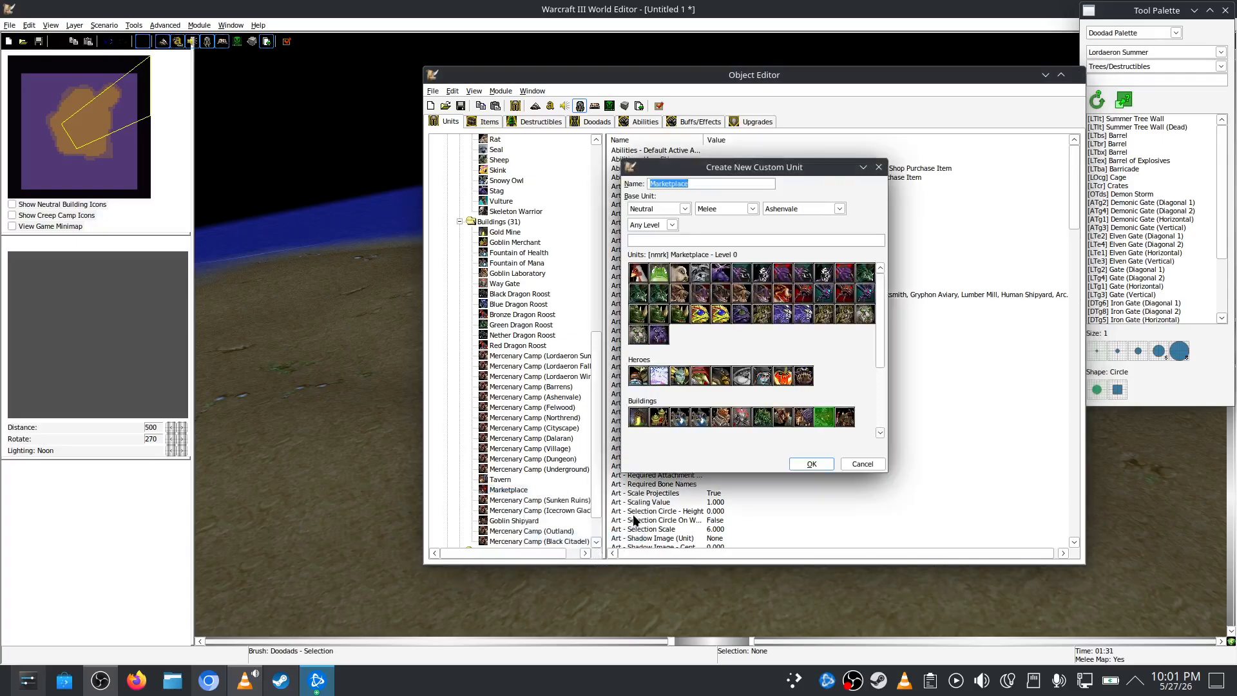
pyautogui.write('Merchant')
pyautogui.press('Return')
pyautogui.click(757, 341)
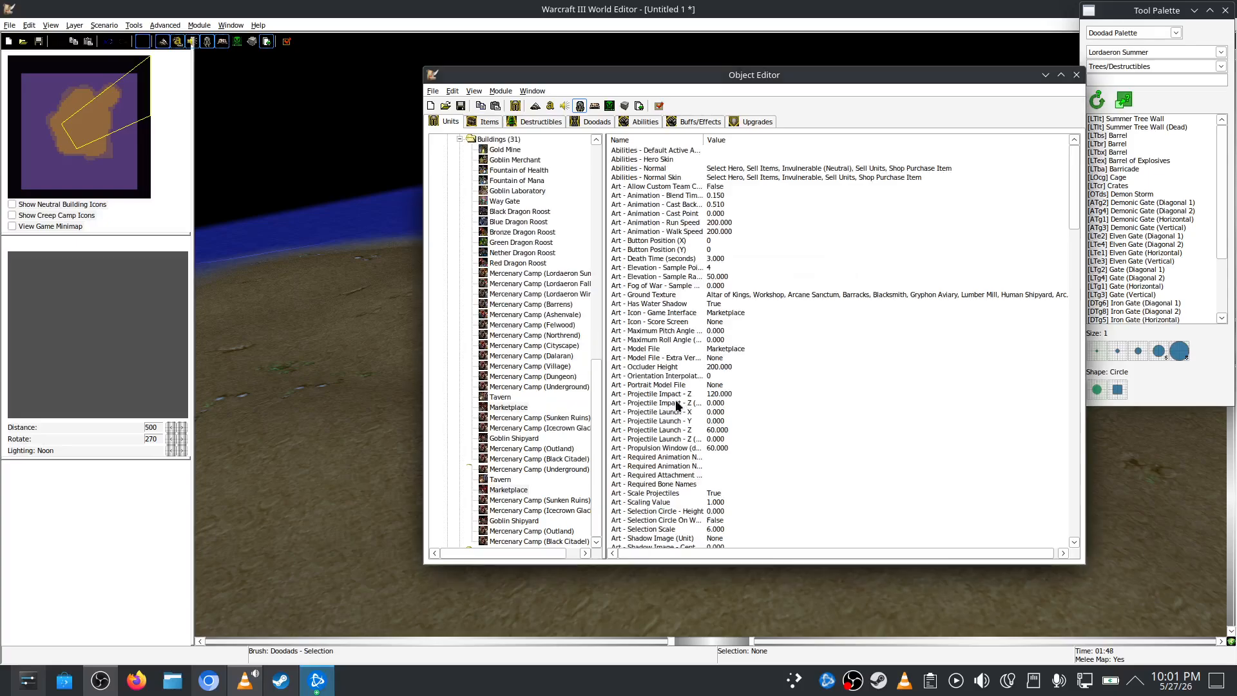
# Select the custom Merchant in the Tool Palette and place one on the island near the shoreline
pyautogui.rightClick(500, 539)
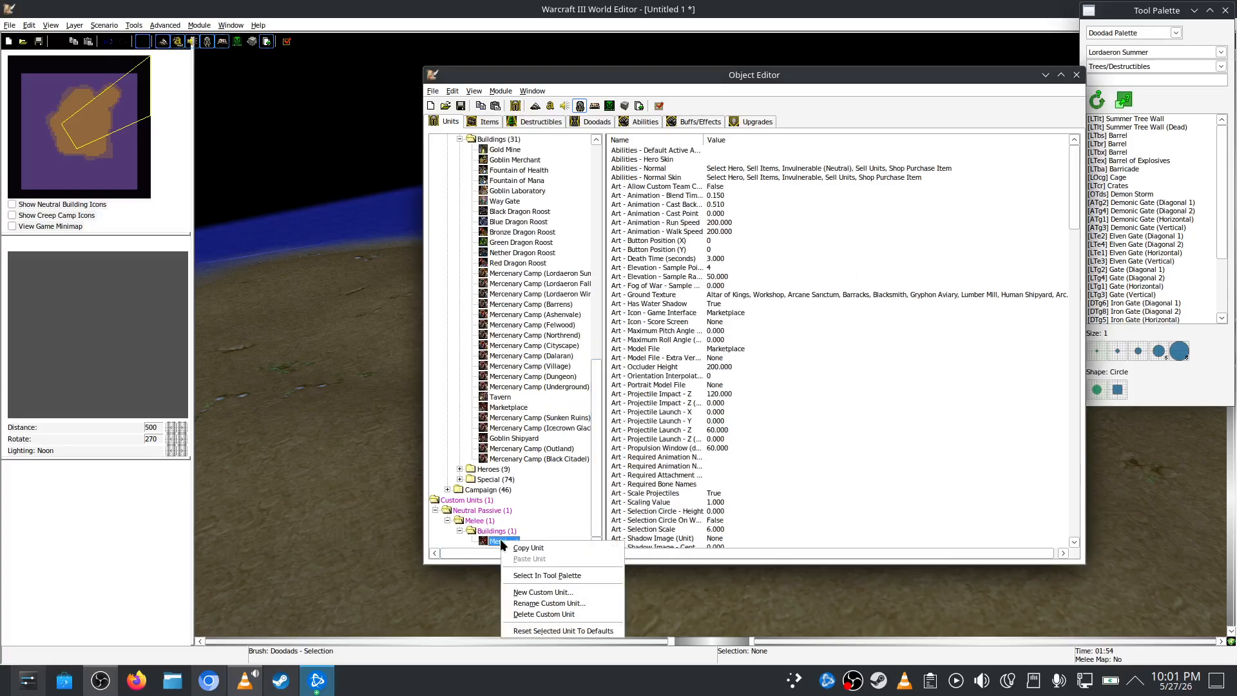
pyautogui.click(558, 576)
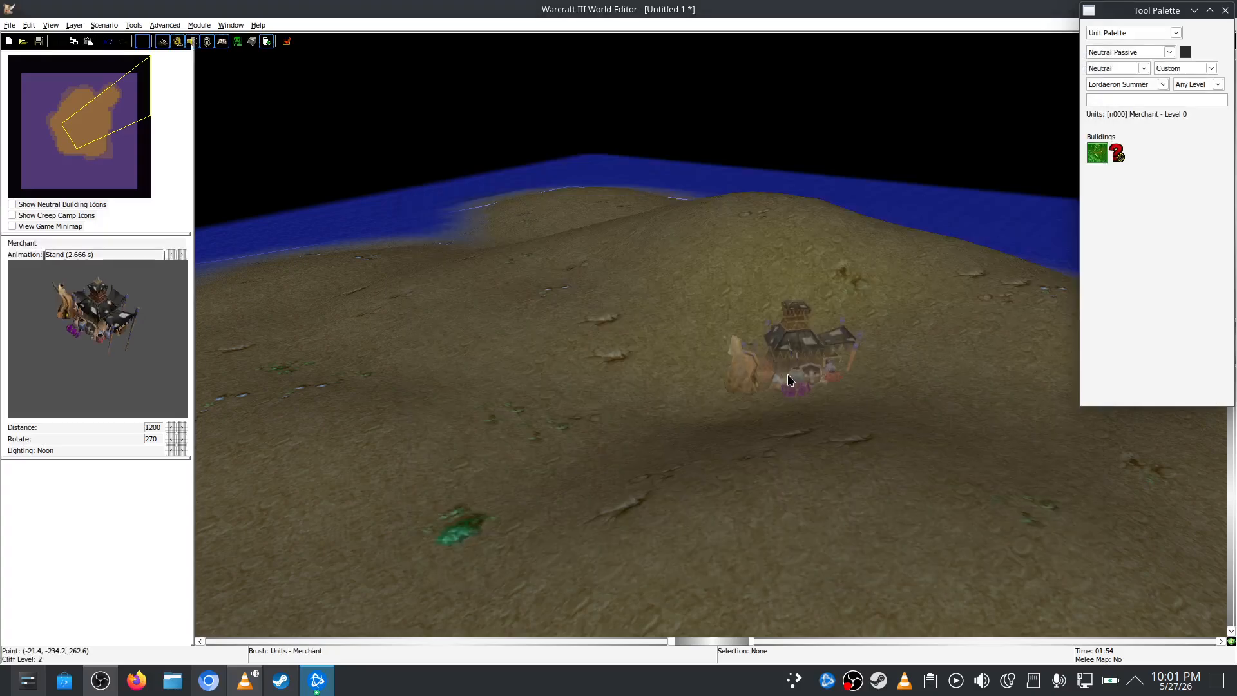
pyautogui.keyDown('ctrl'); pyautogui.moveTo(787, 376); pyautogui.dragTo(655, 340, button='right'); pyautogui.keyUp('ctrl')
pyautogui.click(644, 340)
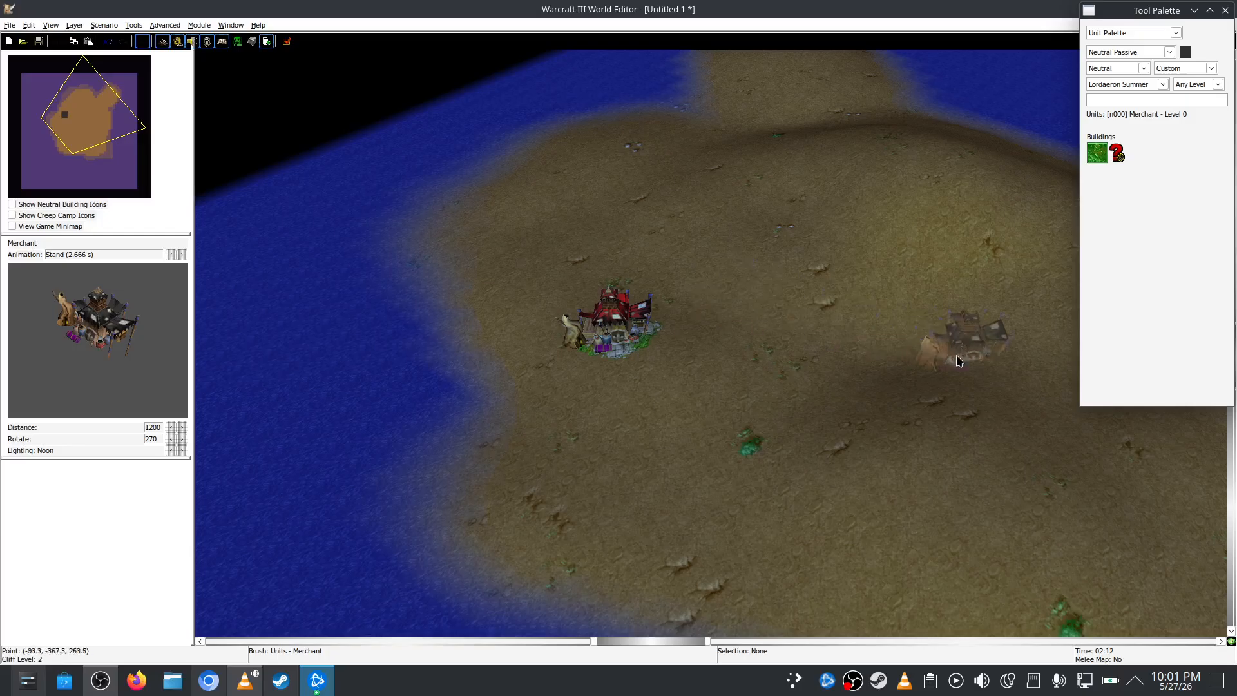
# Place a Human melee Paladin hero for Player 1 (Red) on the island, some distance from the Merchant
pyautogui.moveTo(942, 358); pyautogui.dragTo(839, 419, button='right')
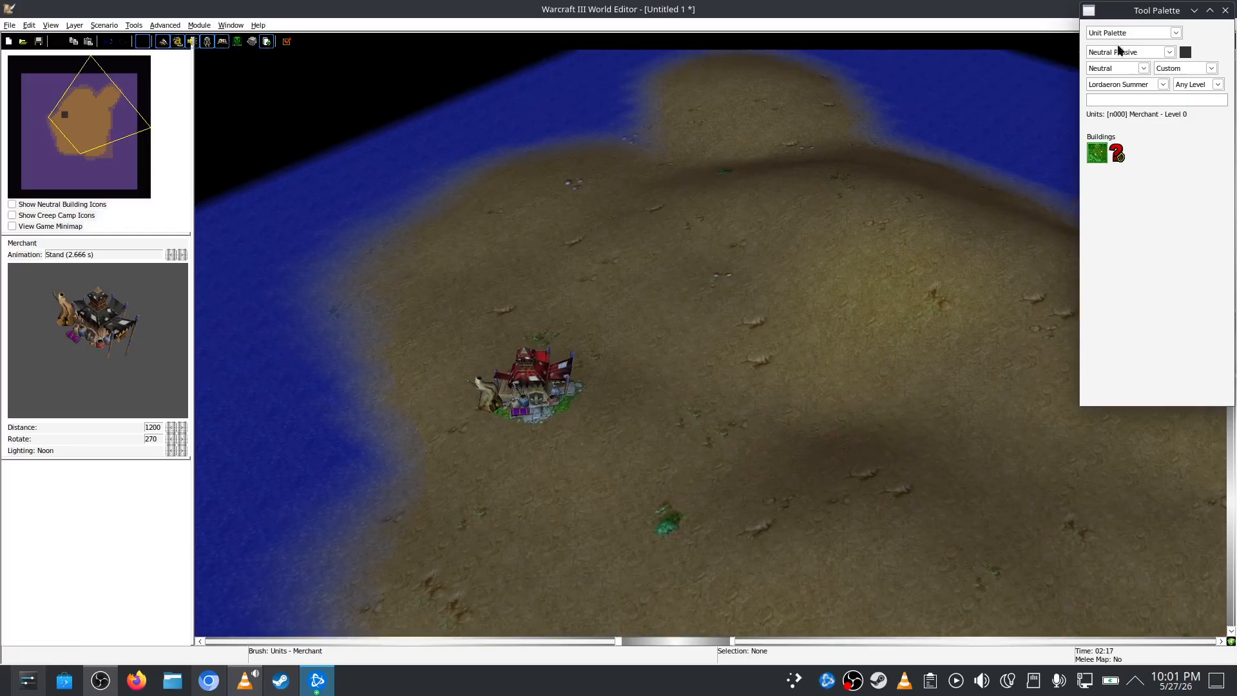
pyautogui.click(1158, 52)
pyautogui.click(1157, 62)
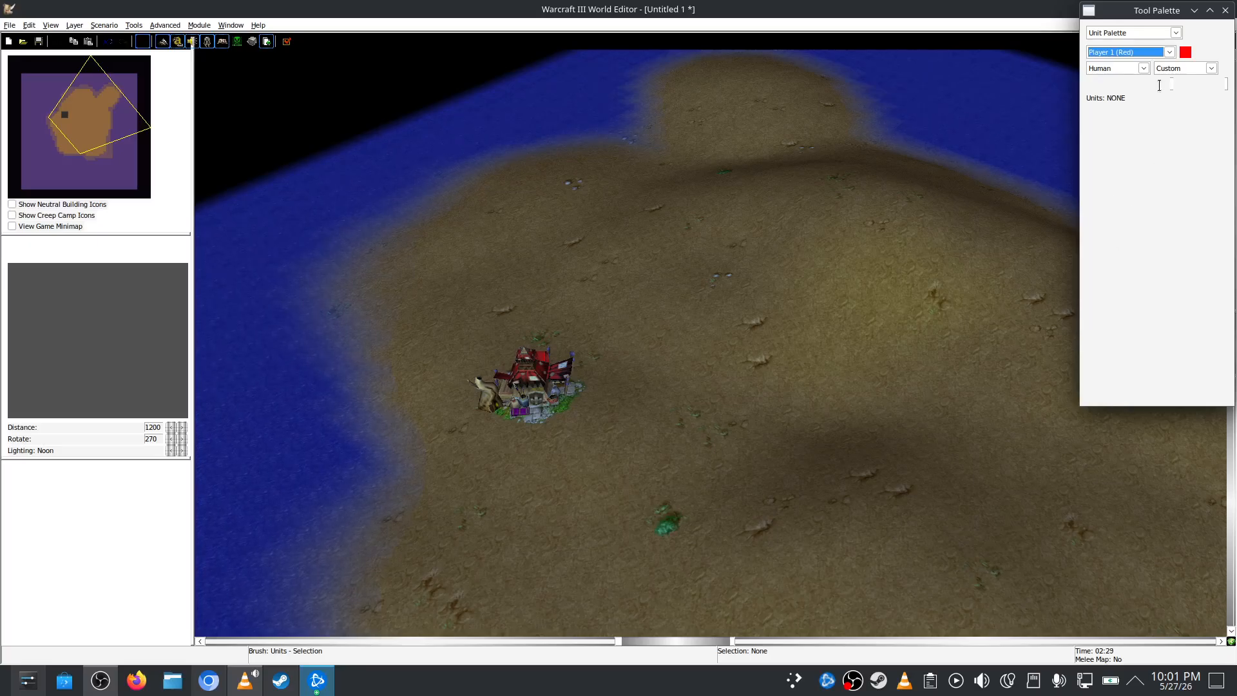
pyautogui.click(1174, 68)
pyautogui.click(1186, 86)
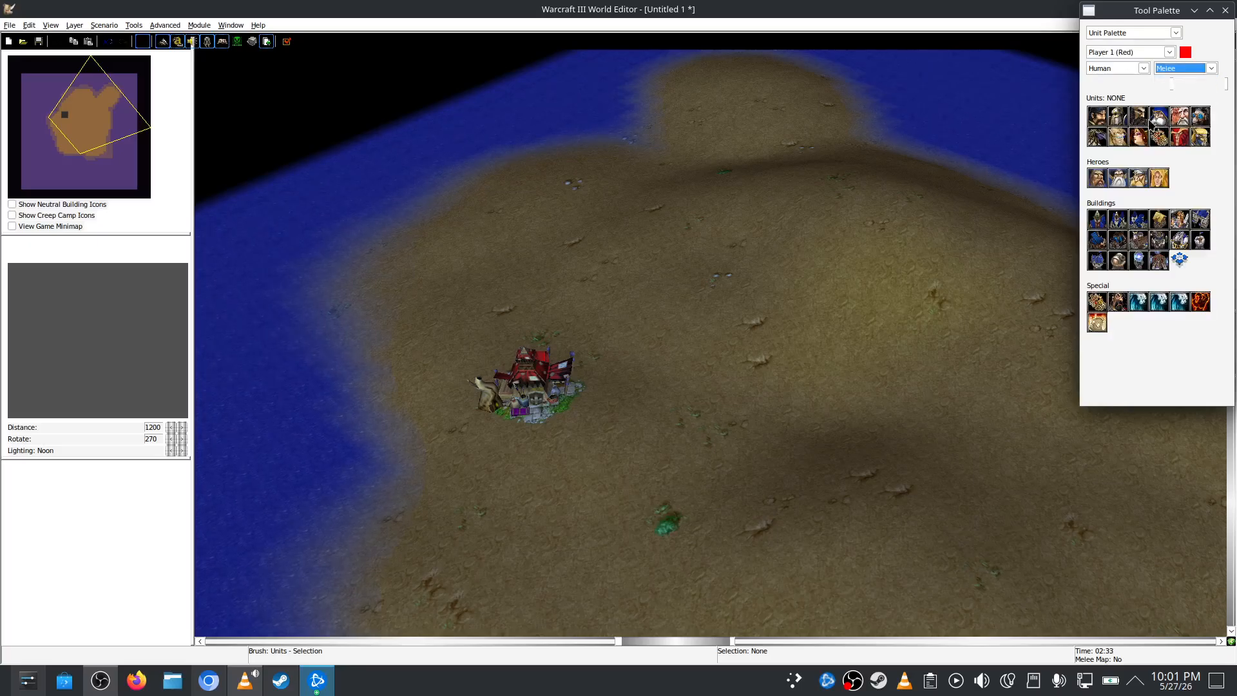
pyautogui.click(1096, 178)
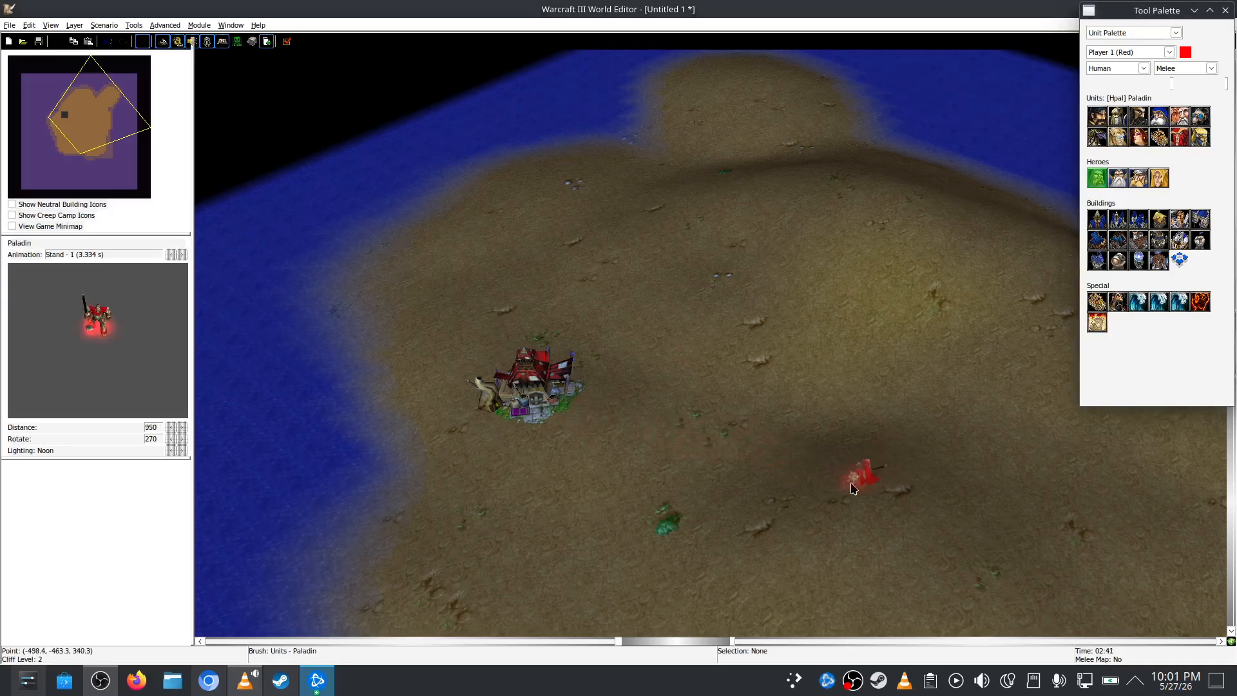
pyautogui.click(900, 543)
pyautogui.moveTo(1076, 574); pyautogui.dragTo(953, 442, button='right')
pyautogui.press('Escape')
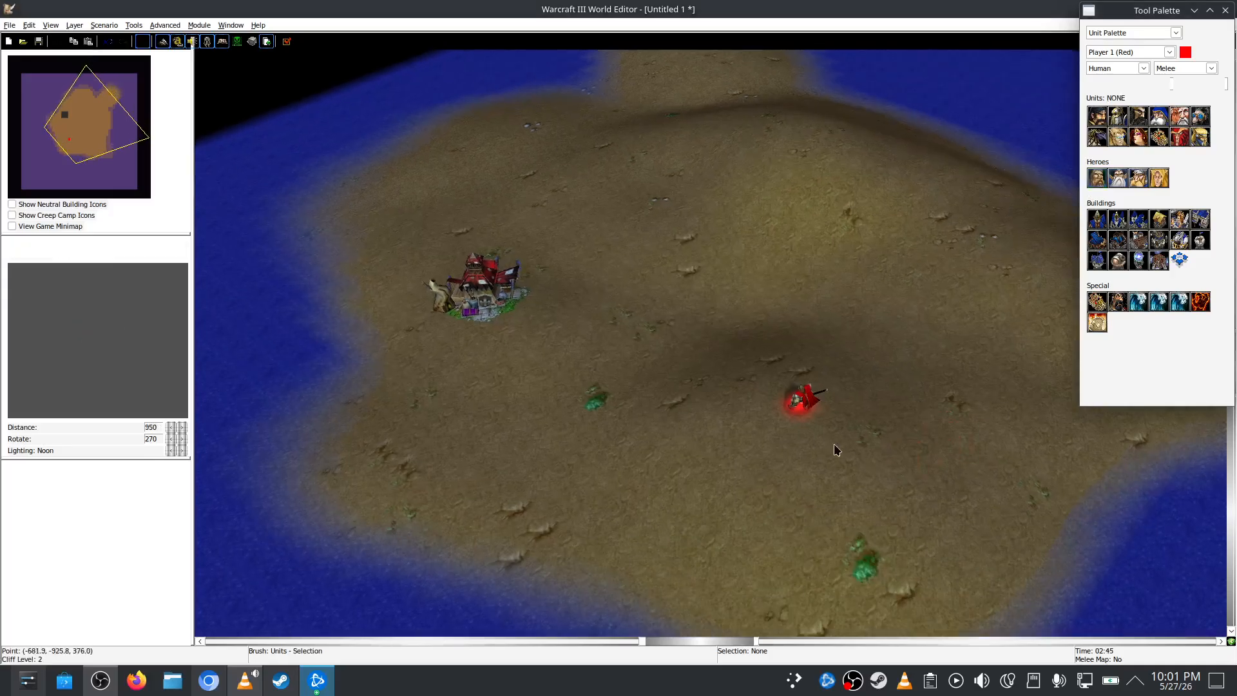
# Set the custom Merchant's Art - Model File to the preset Acolyte, Deceiver, Fallen Priest, Heretic
pyautogui.click(483, 288)
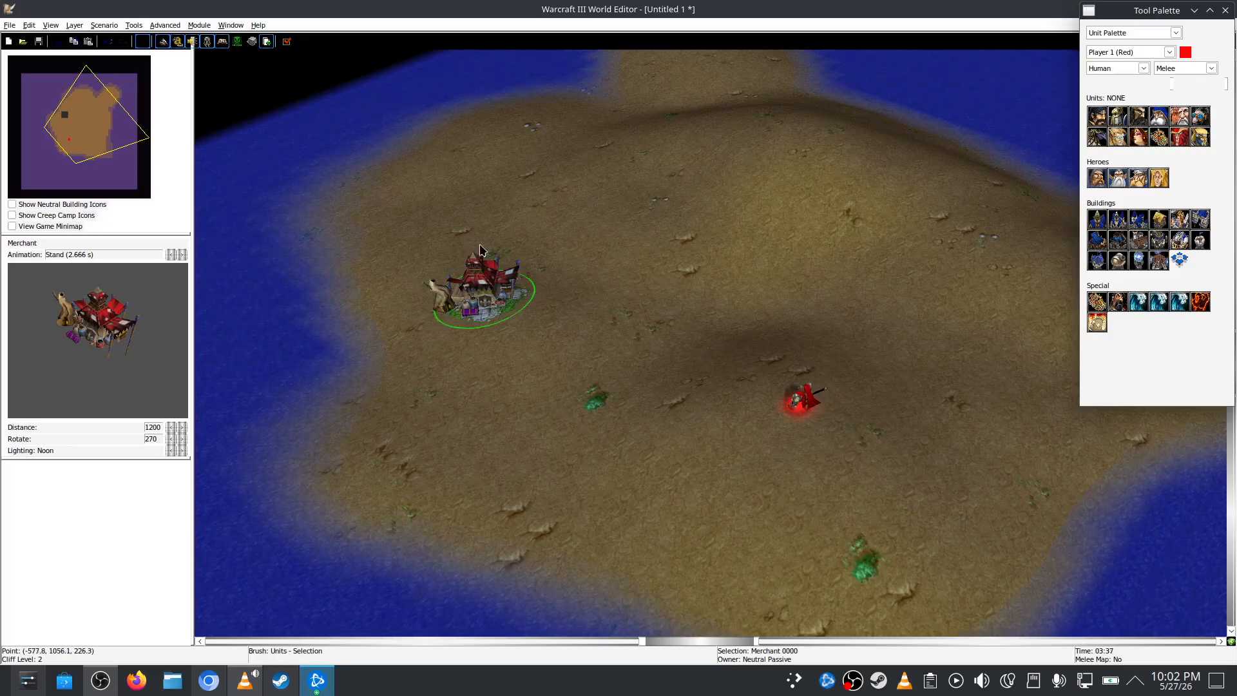
pyautogui.click(207, 41)
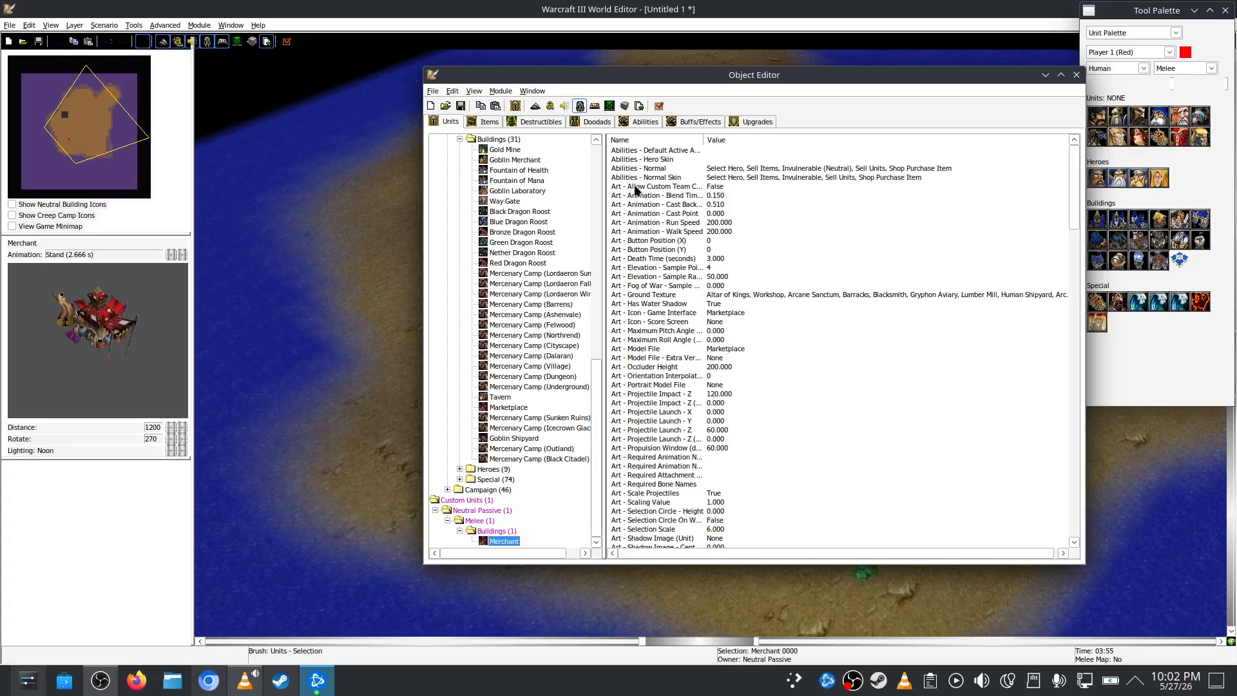
pyautogui.click(725, 340)
pyautogui.click(498, 531)
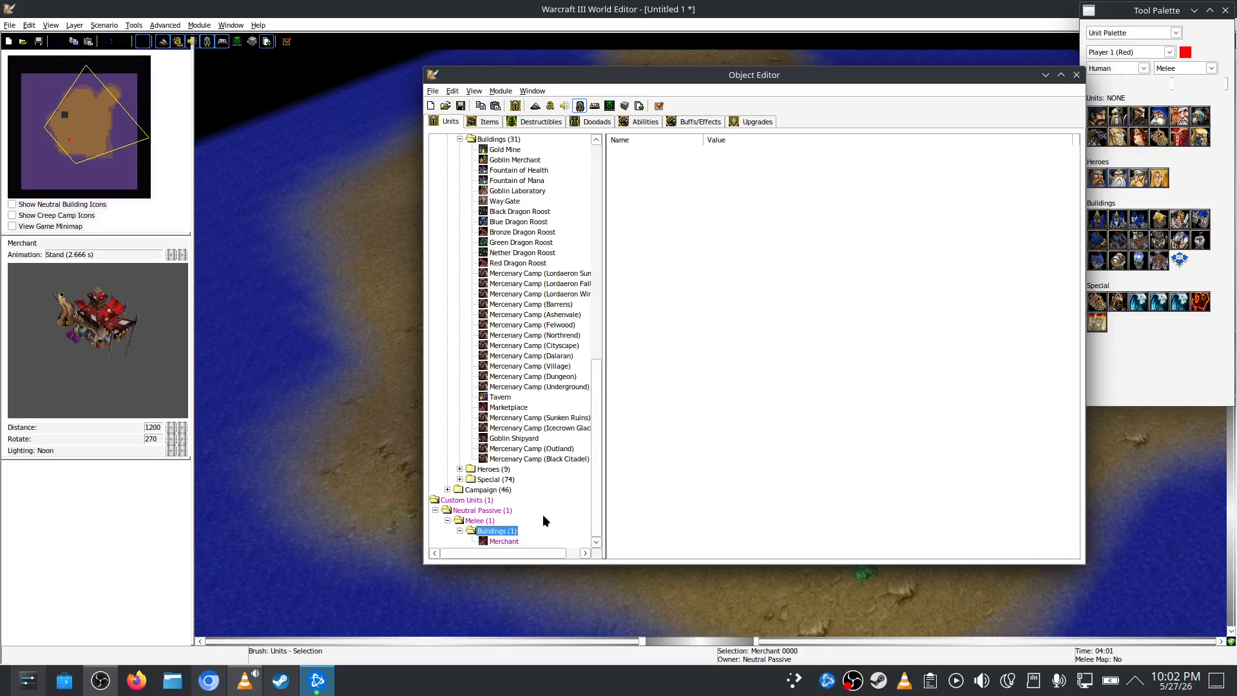
pyautogui.click(504, 542)
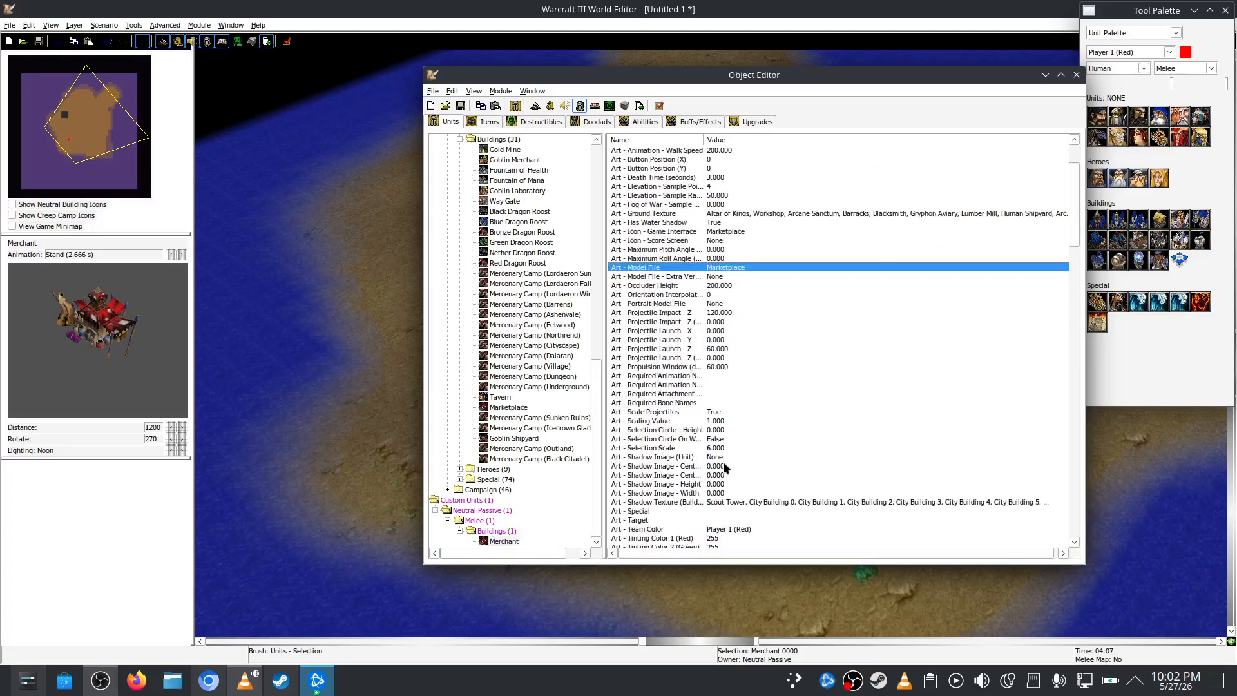
pyautogui.click(719, 207)
pyautogui.click(722, 212)
pyautogui.click(701, 269)
pyautogui.doubleClick(612, 269)
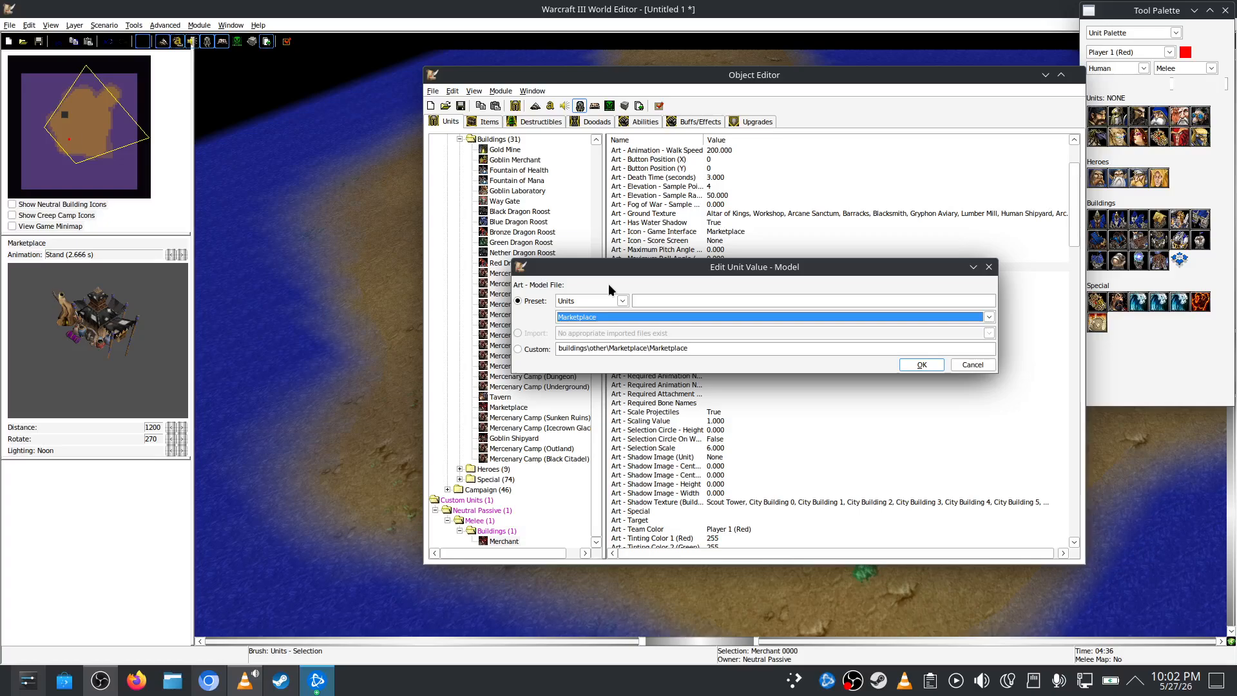
pyautogui.click(662, 317)
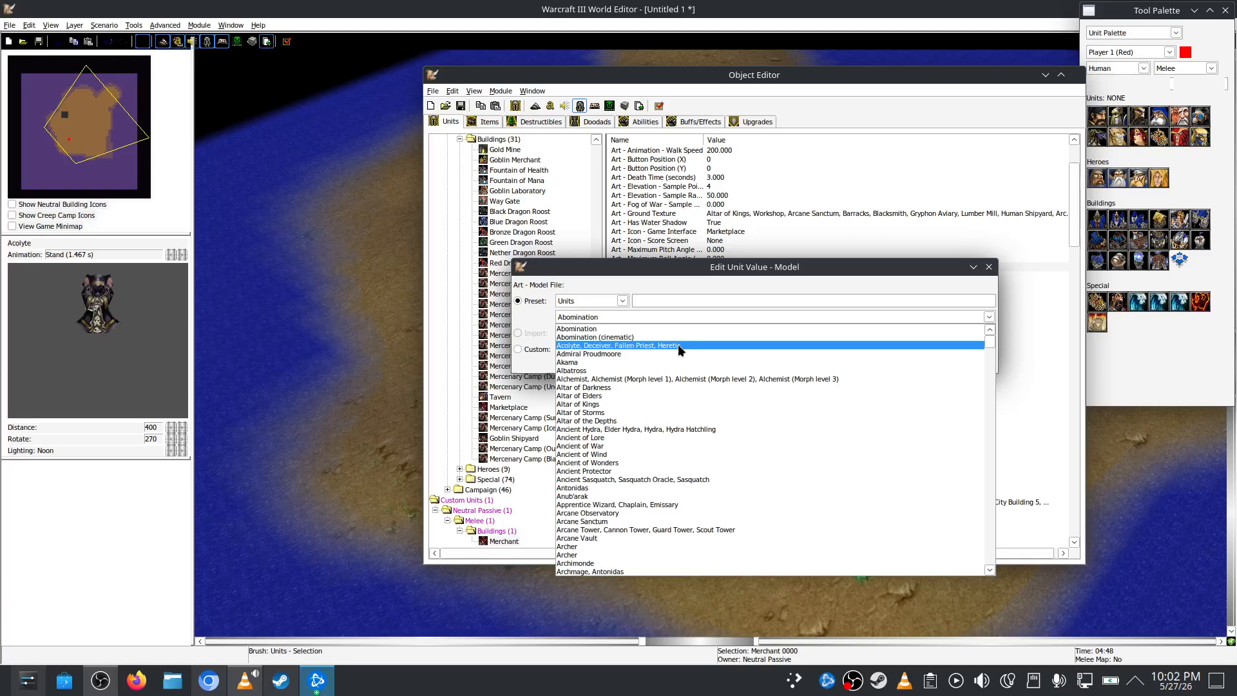
pyautogui.click(678, 345)
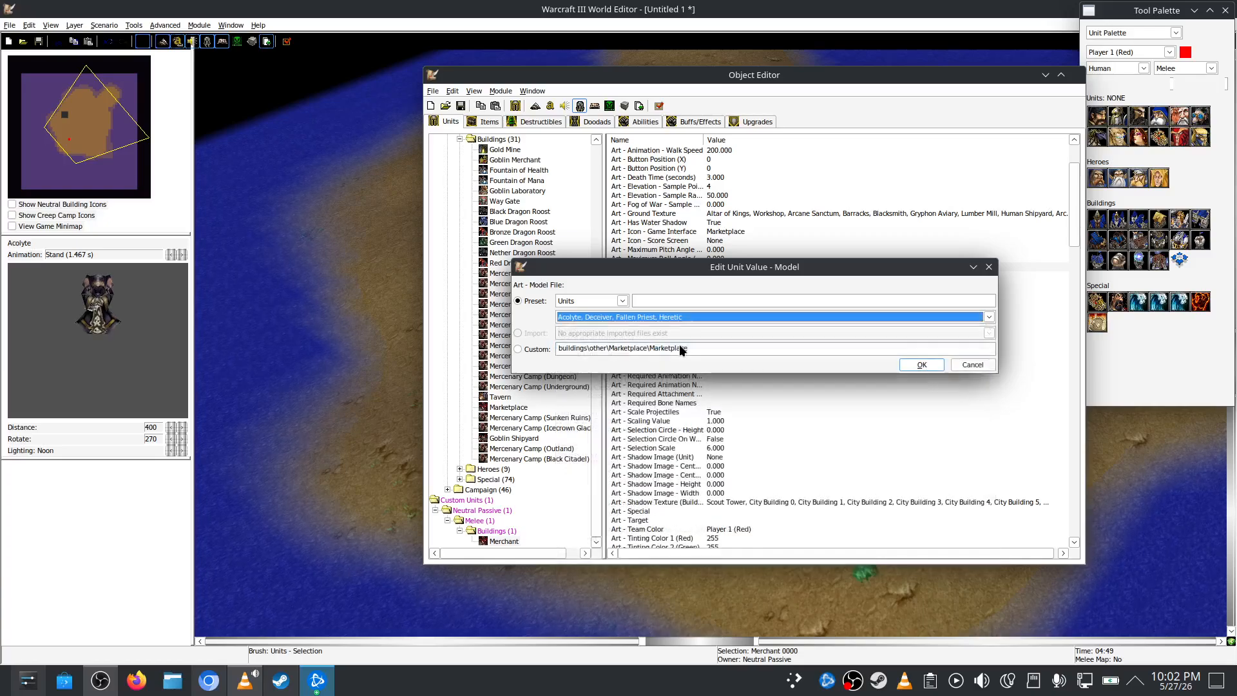
pyautogui.click(921, 365)
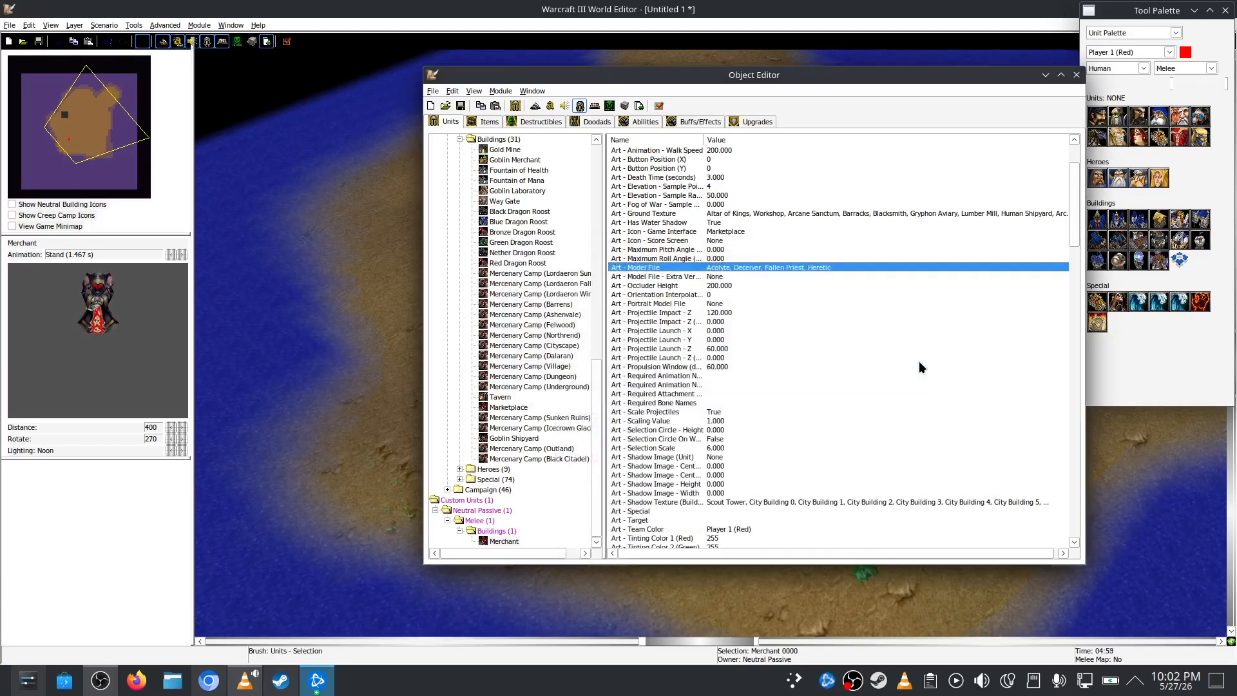
# Inspect the placed Merchant's model, ground texture and selection circle on the map up close
pyautogui.click(655, 7)
pyautogui.moveTo(711, 375); pyautogui.dragTo(839, 419, button='right')
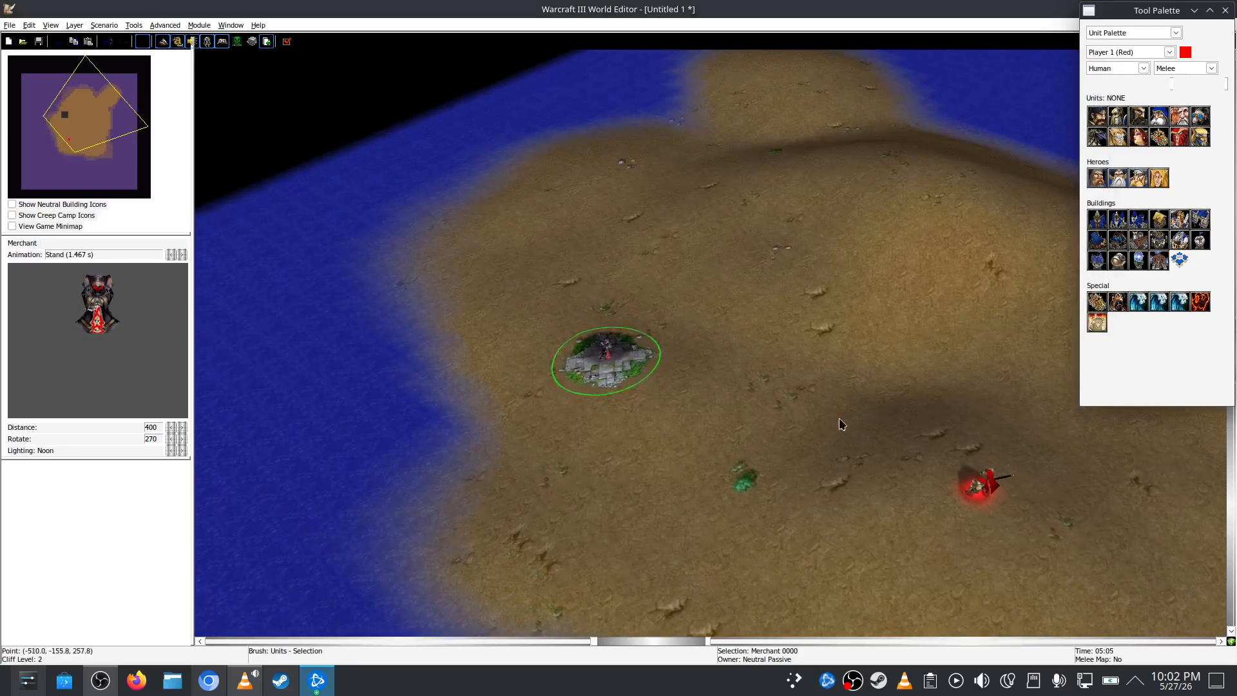
pyautogui.scroll(5, 840, 418)
pyautogui.keyDown('ctrl'); pyautogui.moveTo(442, 467); pyautogui.dragTo(783, 395, button='right'); pyautogui.keyUp('ctrl')
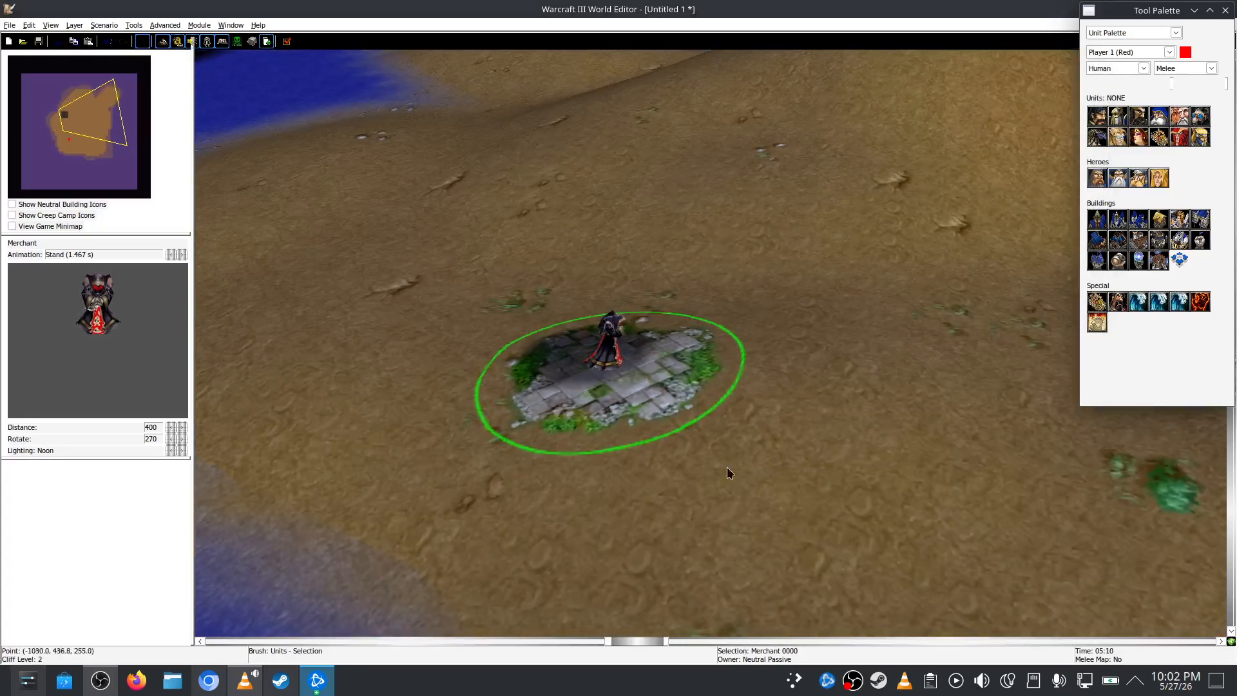
pyautogui.moveTo(928, 425); pyautogui.dragTo(902, 383, button='right')
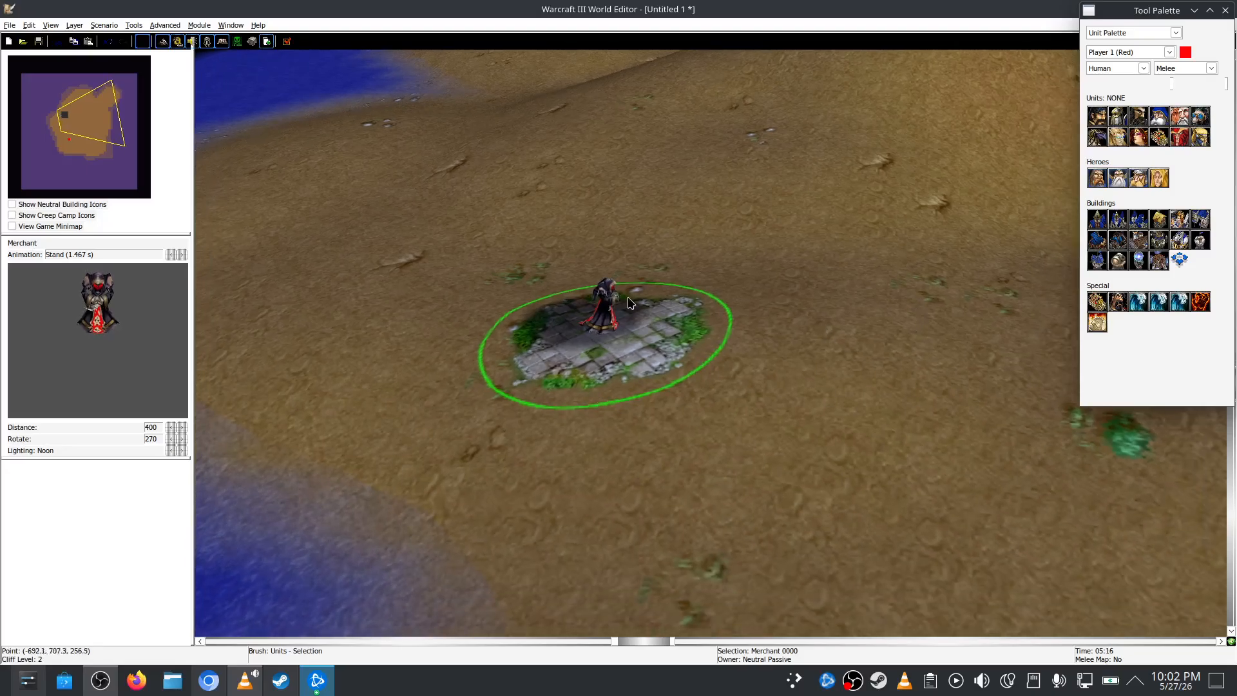
pyautogui.scroll(-5, 728, 476)
pyautogui.moveTo(817, 453); pyautogui.dragTo(434, 524, button='right')
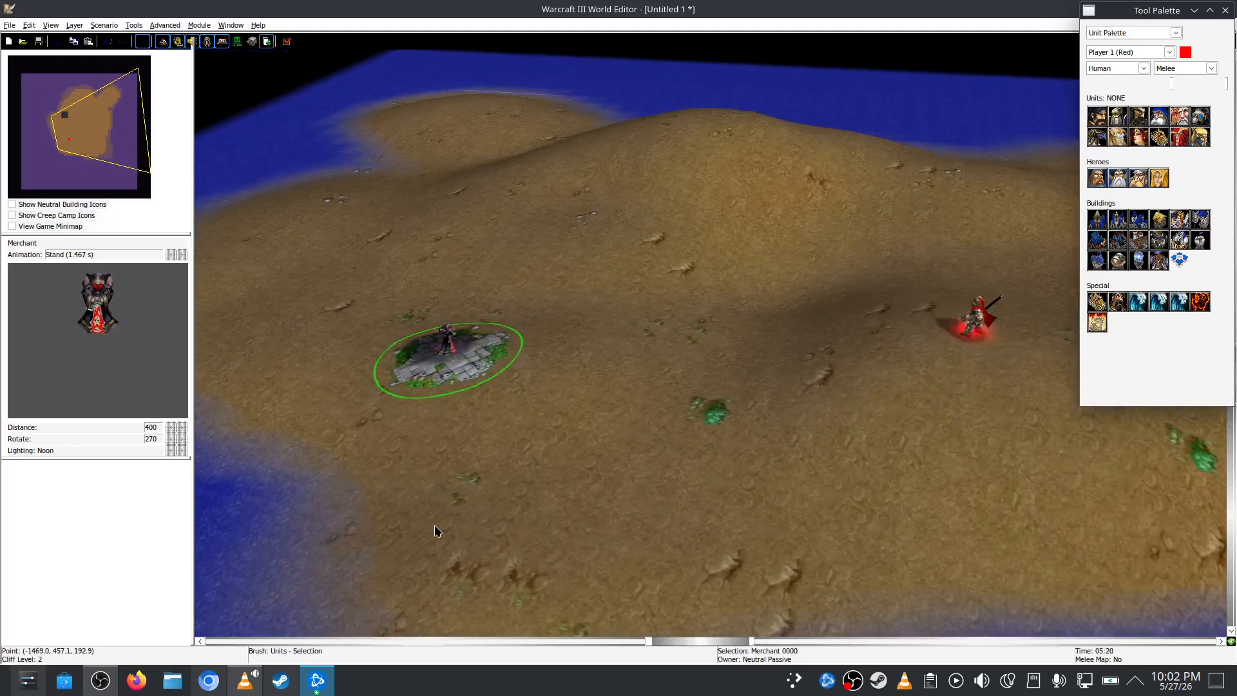
# Set the custom Merchant's Art - Shadow Texture (Building) to the preset None in the Object Editor
pyautogui.click(267, 41)
pyautogui.click(865, 338)
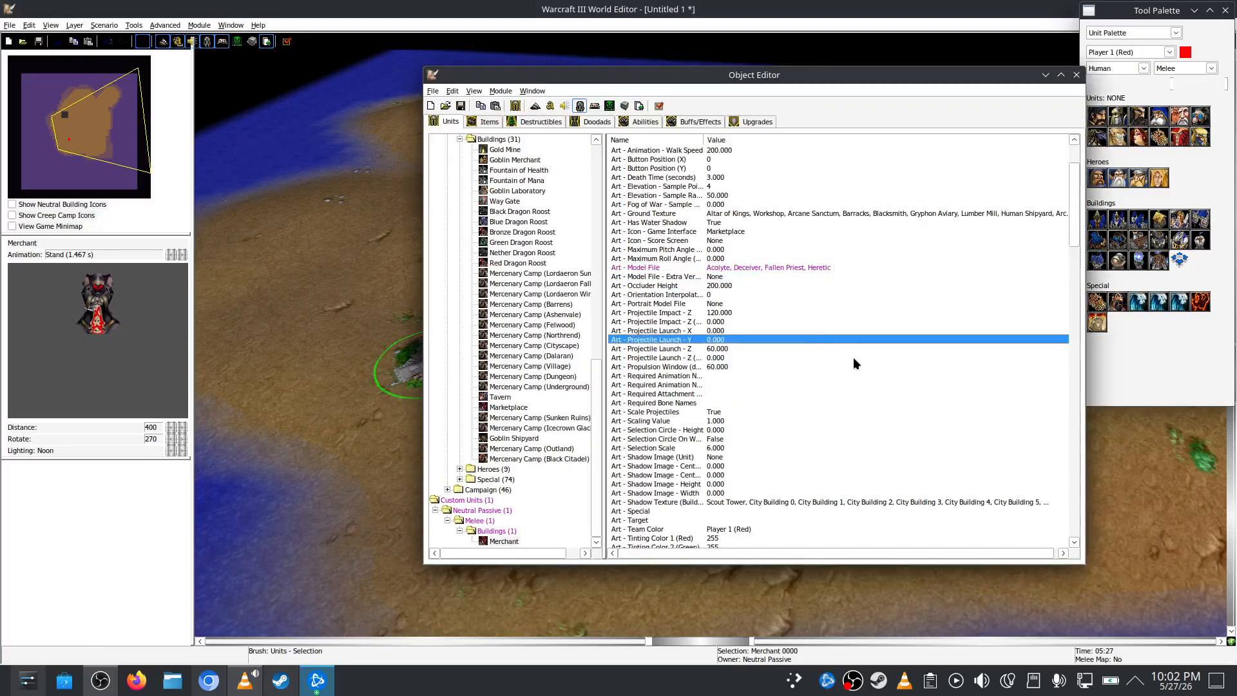
pyautogui.scroll(-2, 853, 358)
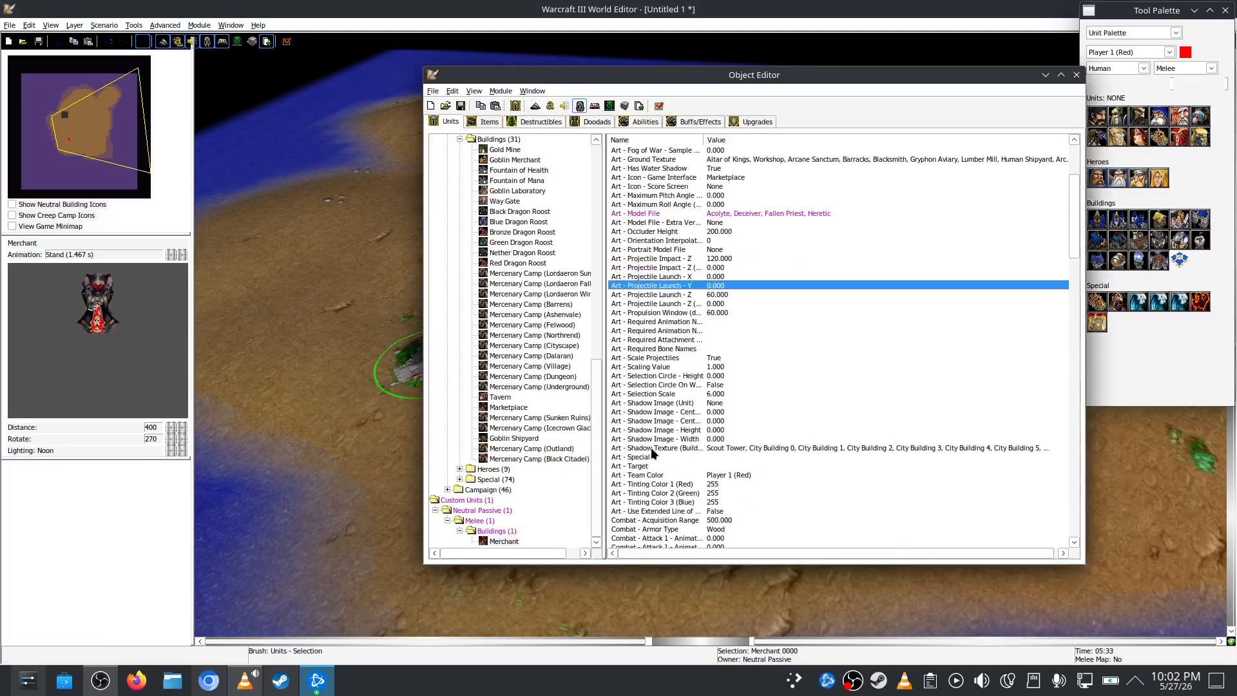
pyautogui.doubleClick(651, 448)
pyautogui.click(629, 316)
pyautogui.scroll(2, 627, 341)
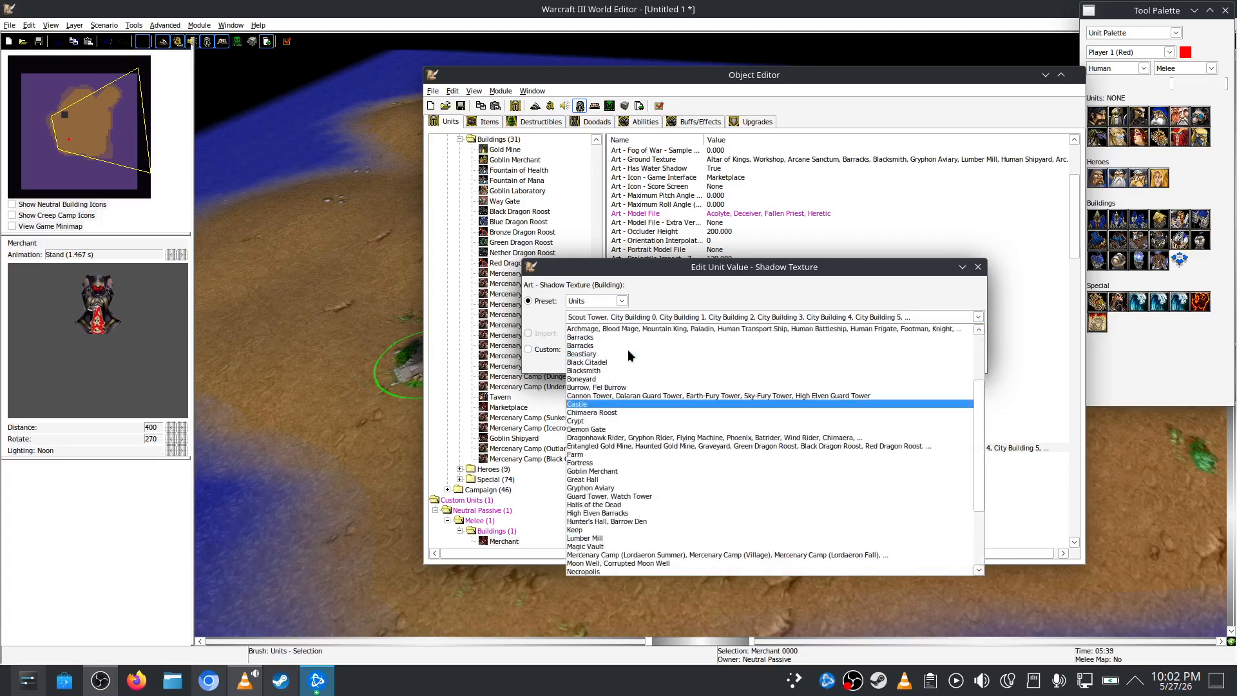
pyautogui.click(628, 330)
pyautogui.click(910, 364)
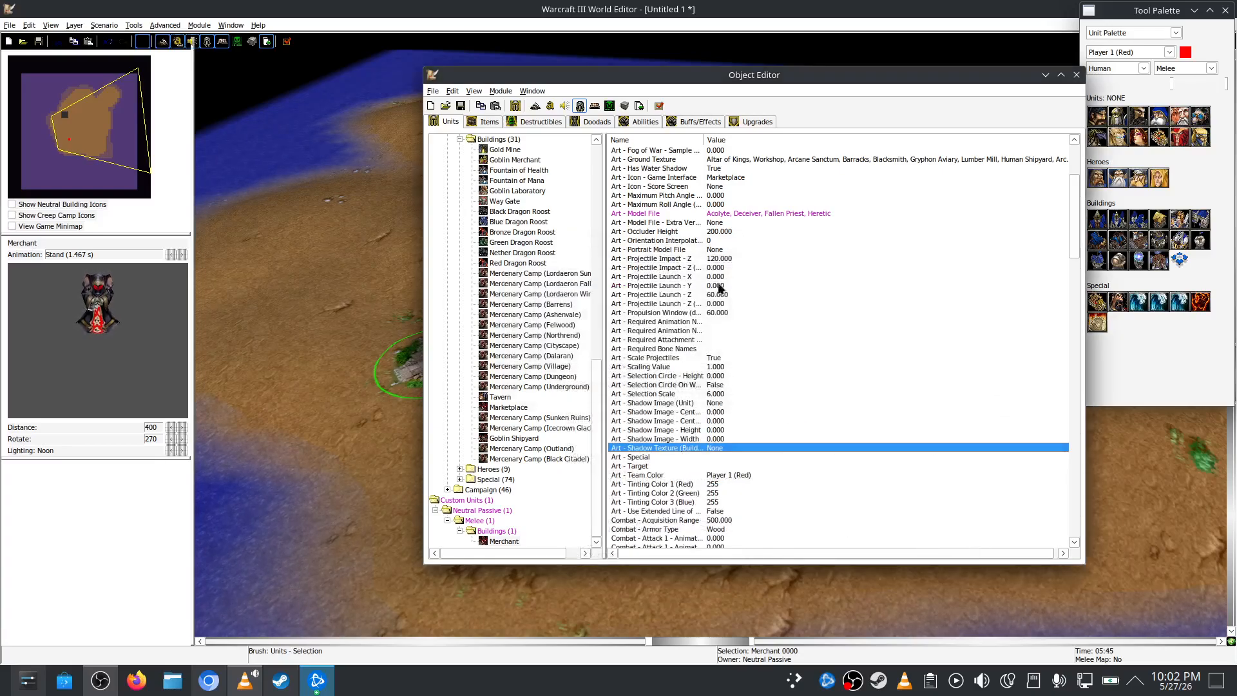
# Set the custom Merchant's Art - Ground Texture to NONE
pyautogui.click(641, 159)
pyautogui.scroll(3, 641, 193)
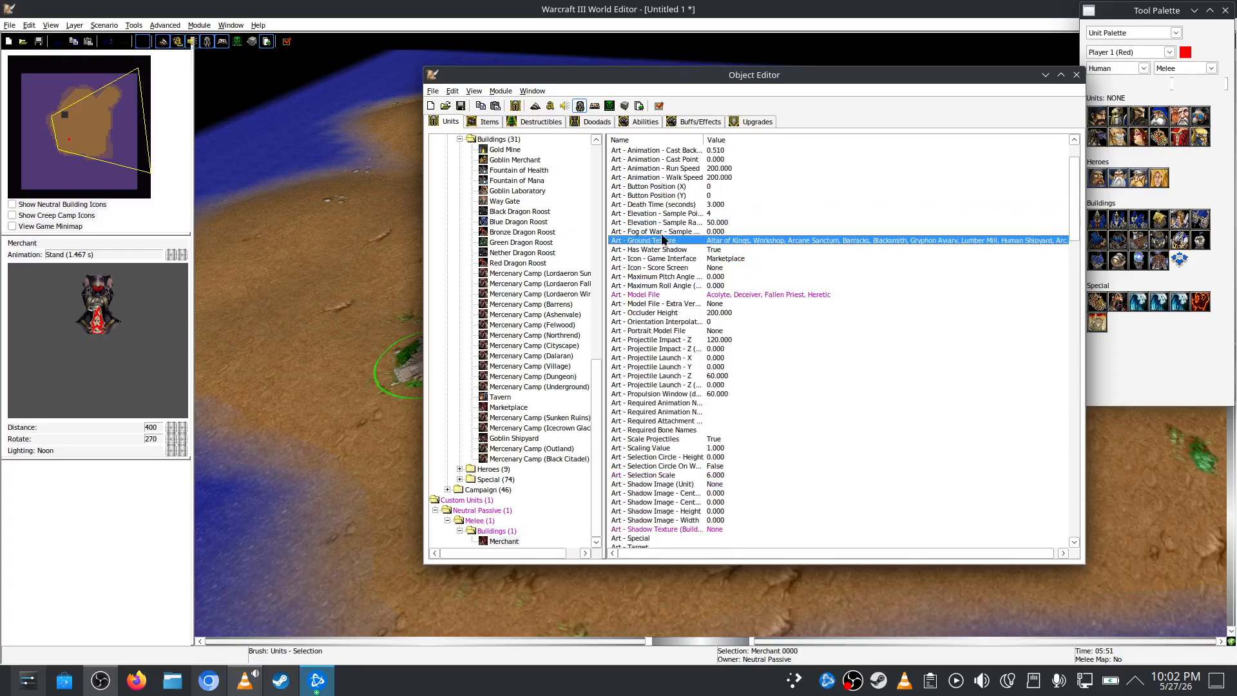
pyautogui.doubleClick(733, 241)
pyautogui.click(692, 319)
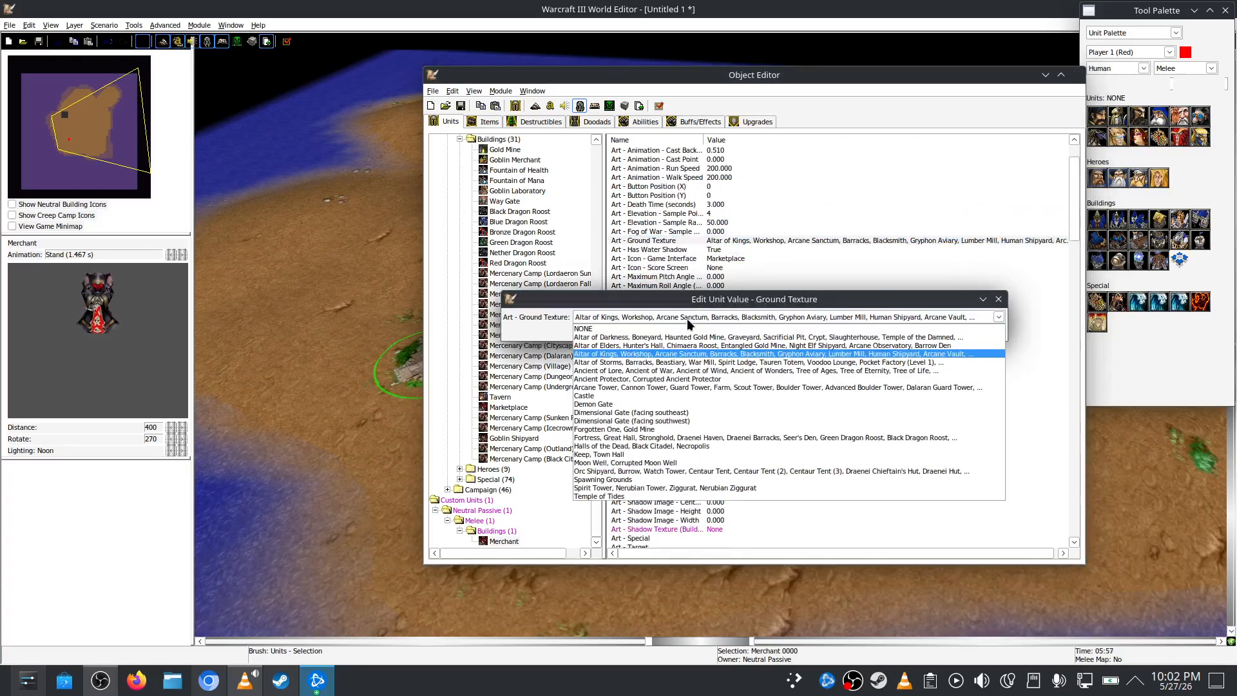
pyautogui.click(667, 328)
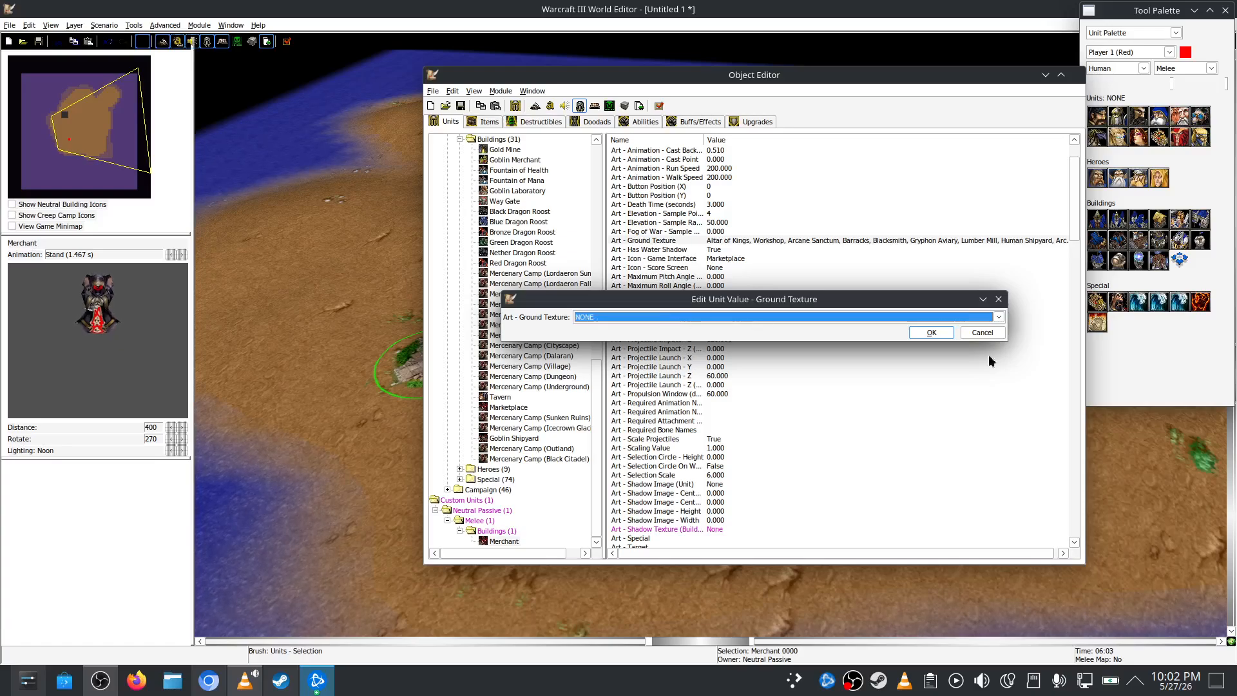
pyautogui.click(931, 333)
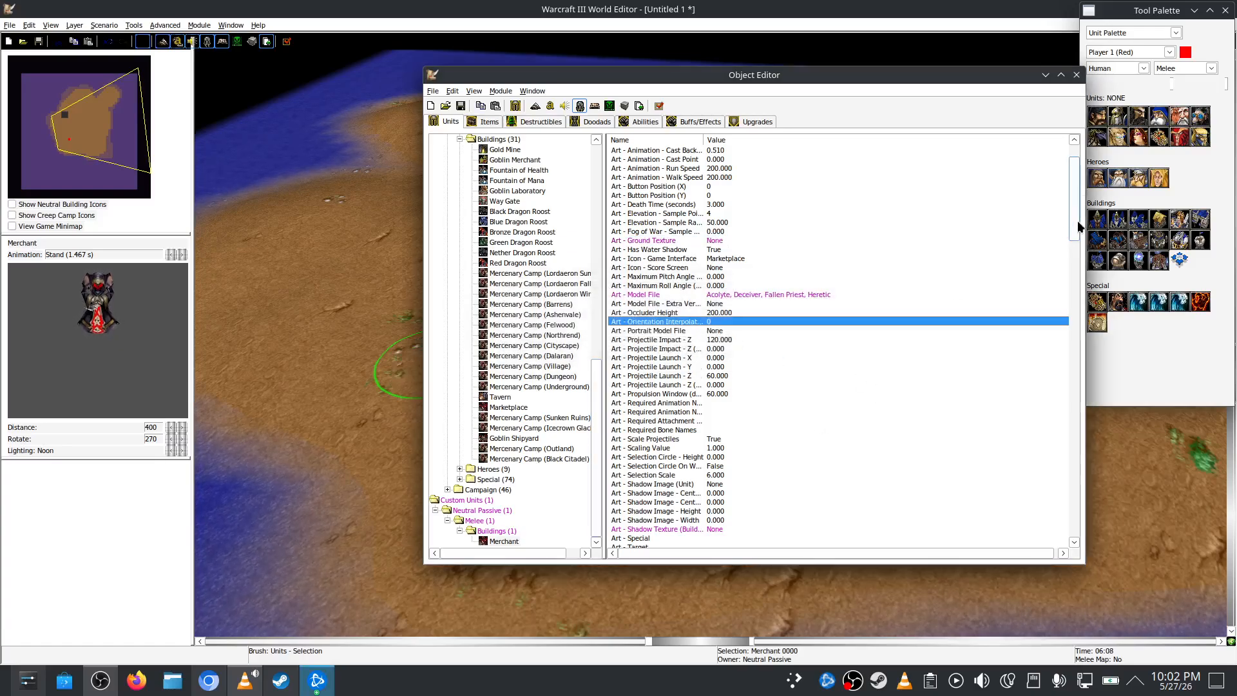
# Set the custom Merchant's Stats - Is a Building to False and check the placed unit on the map
pyautogui.moveTo(1077, 220); pyautogui.dragTo(1058, 505)
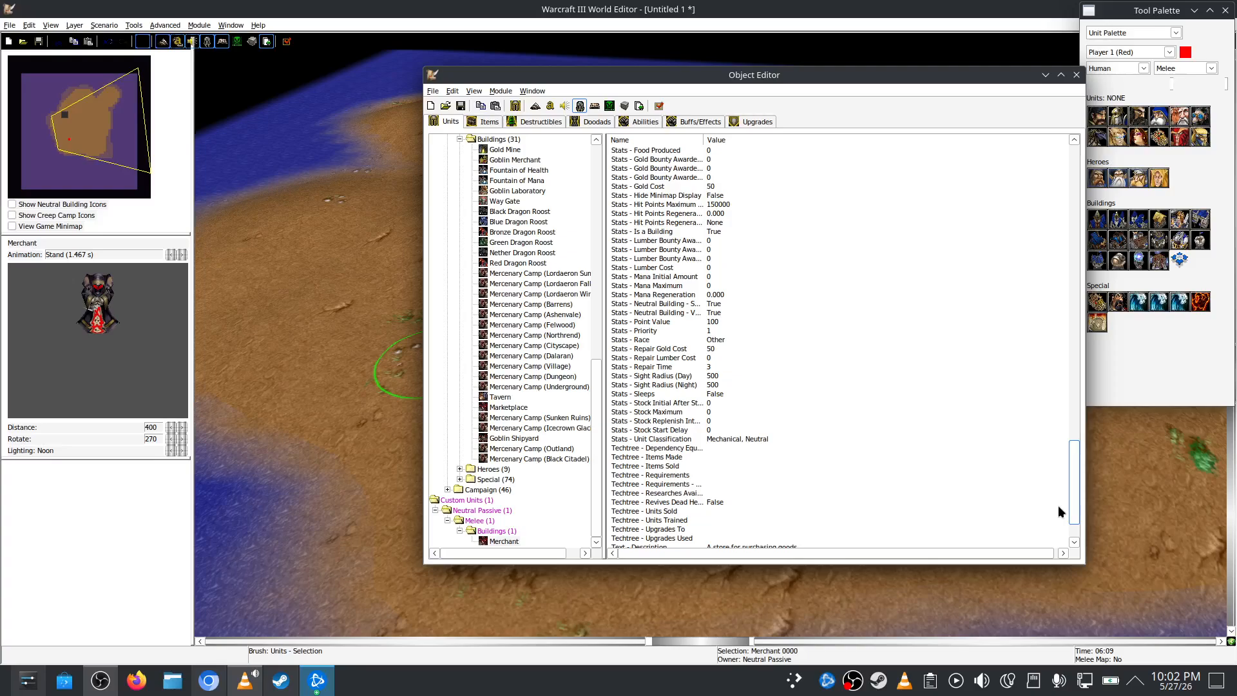
pyautogui.click(713, 322)
pyautogui.scroll(2, 747, 368)
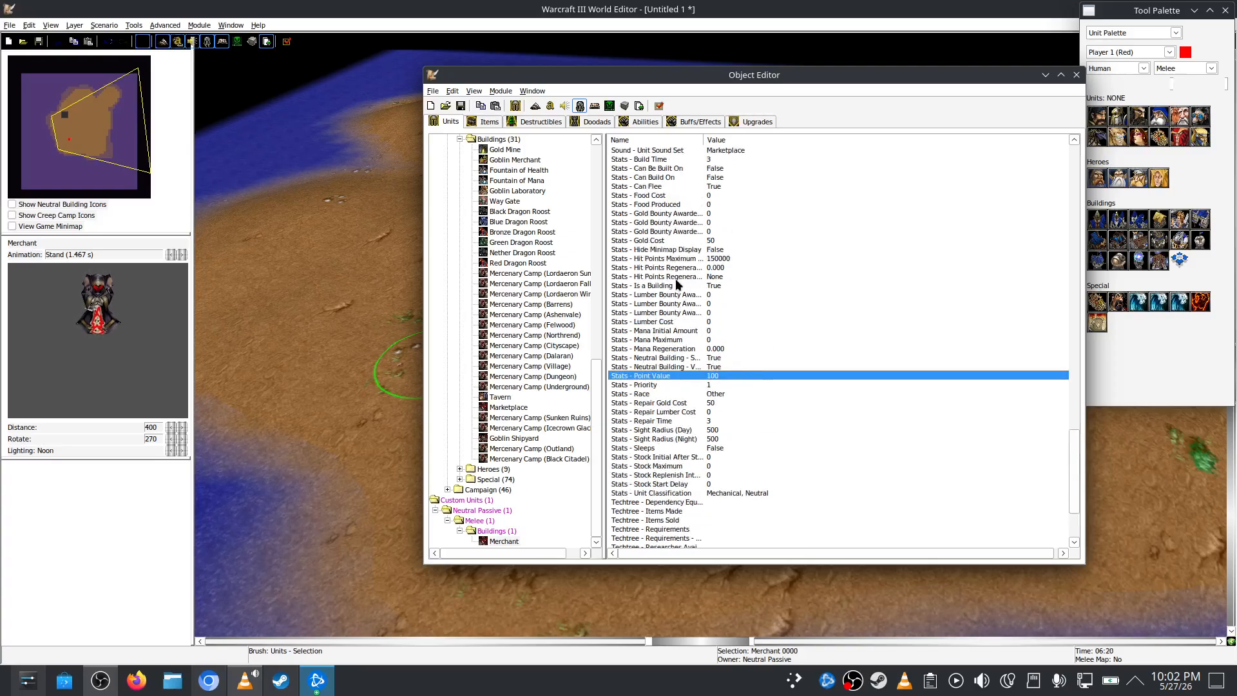
pyautogui.click(714, 286)
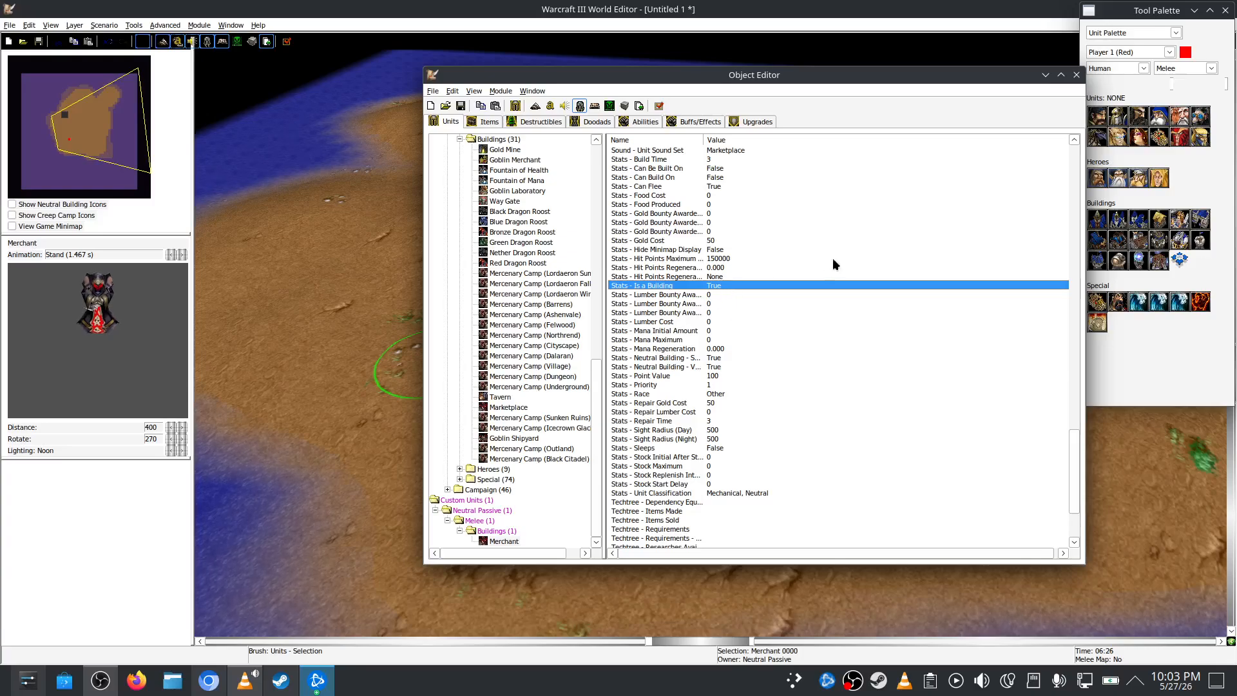
pyautogui.doubleClick(725, 284)
pyautogui.click(766, 317)
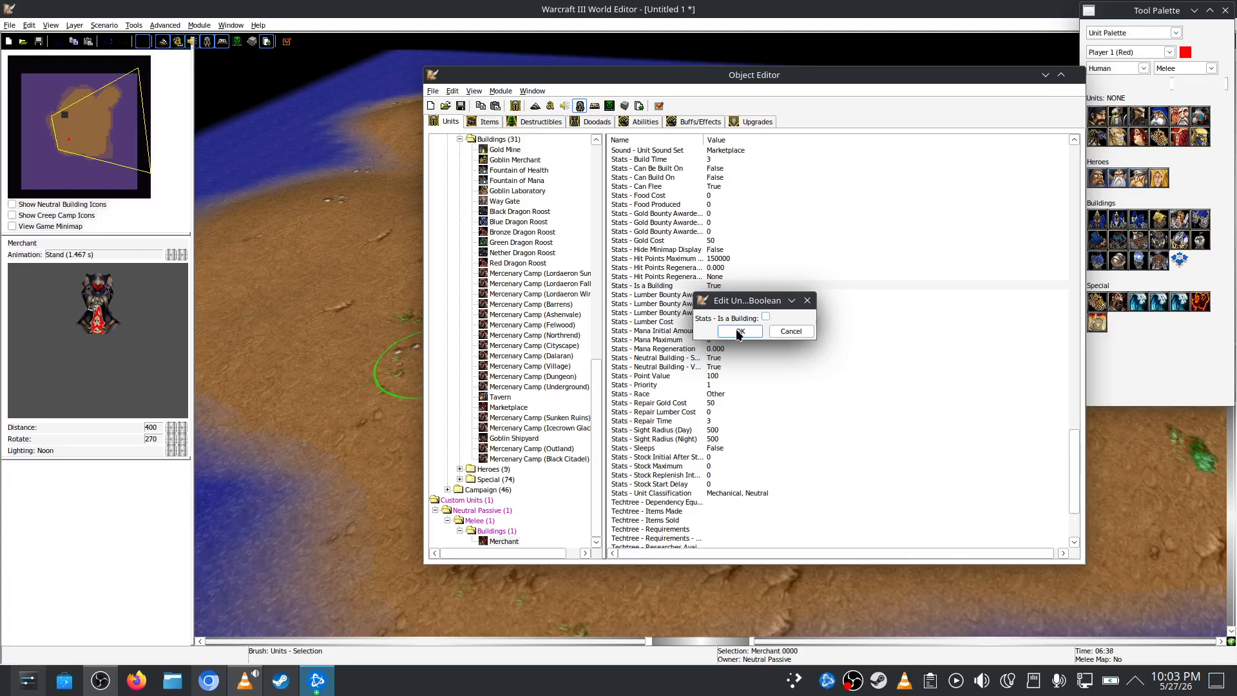
pyautogui.click(740, 332)
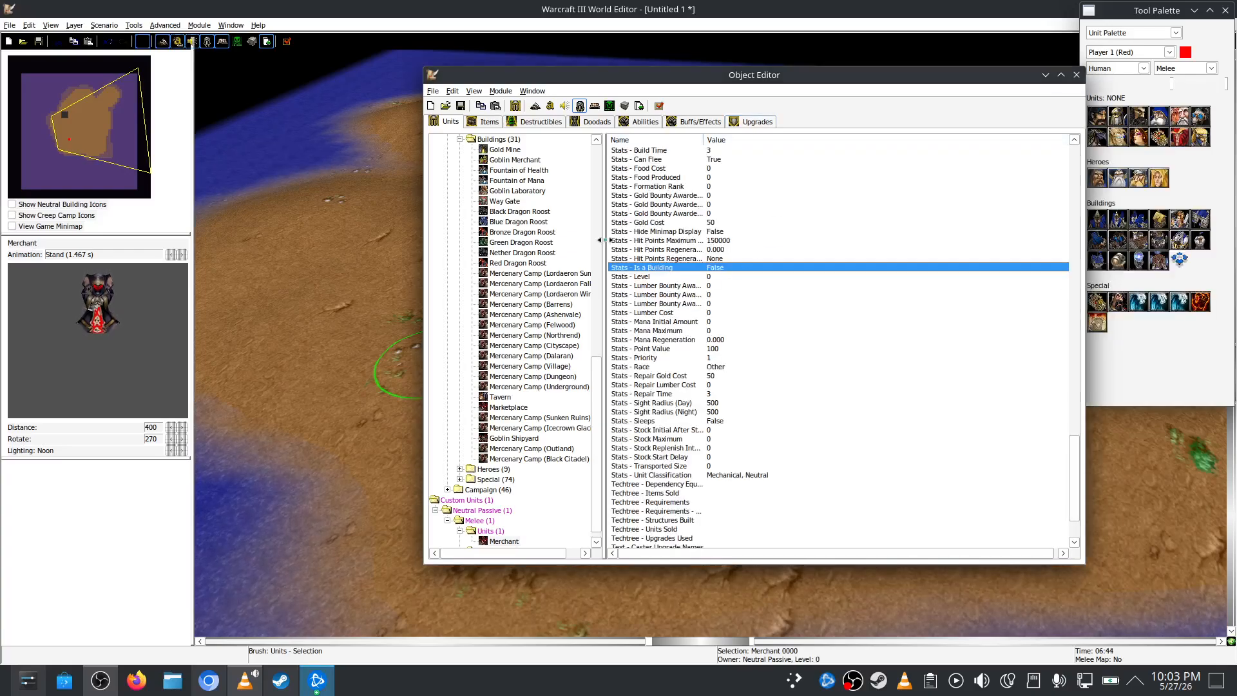
pyautogui.click(703, 6)
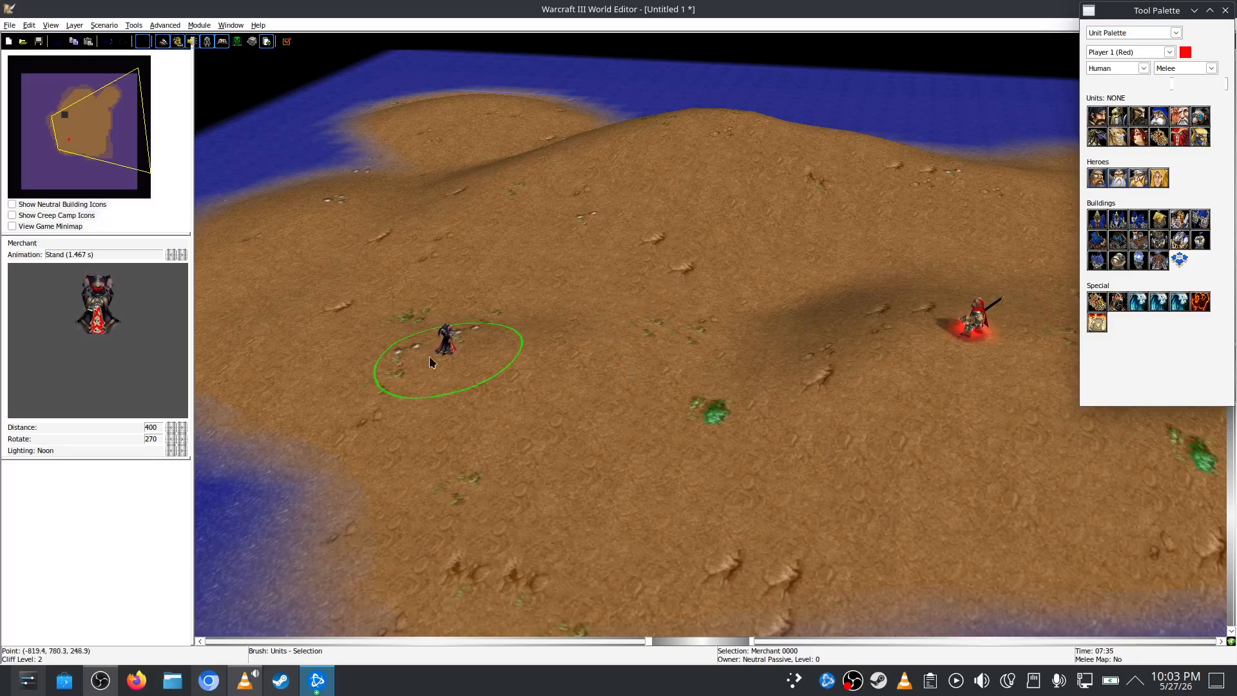
# Reopen the Object Editor and add Serathil to the custom Merchant's Techtree - Items Sold list
pyautogui.click(206, 41)
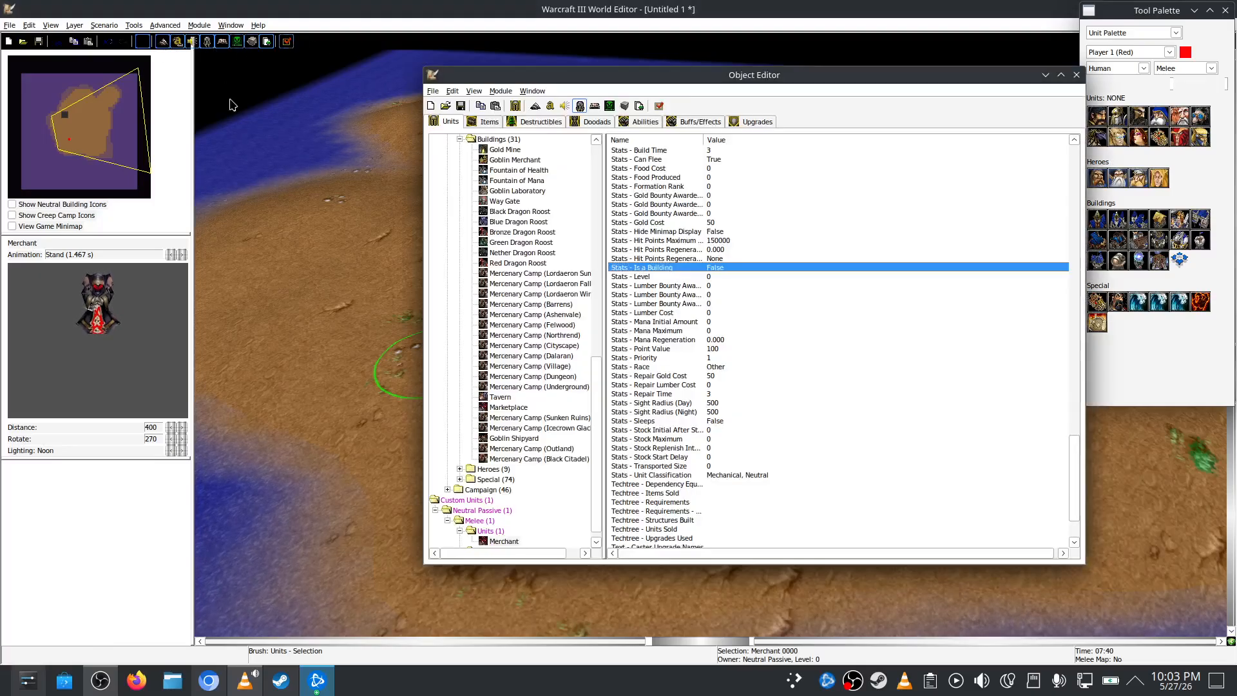
pyautogui.scroll(-1, 599, 460)
pyautogui.click(667, 493)
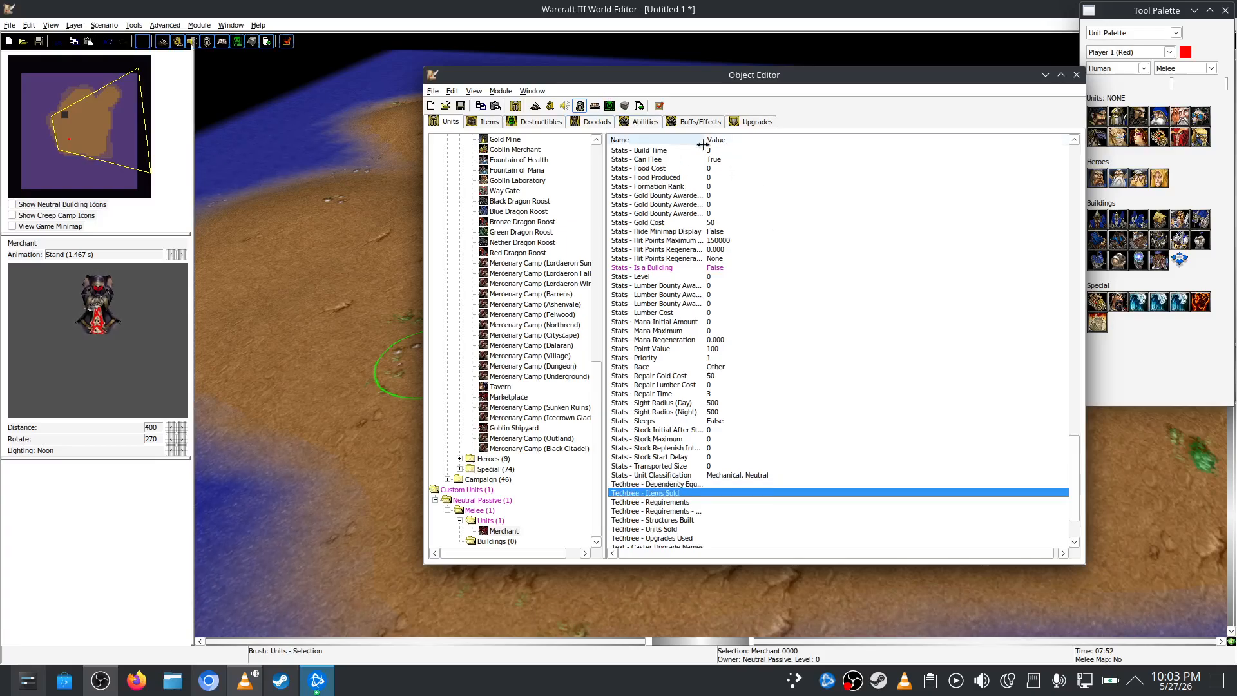
pyautogui.doubleClick(718, 491)
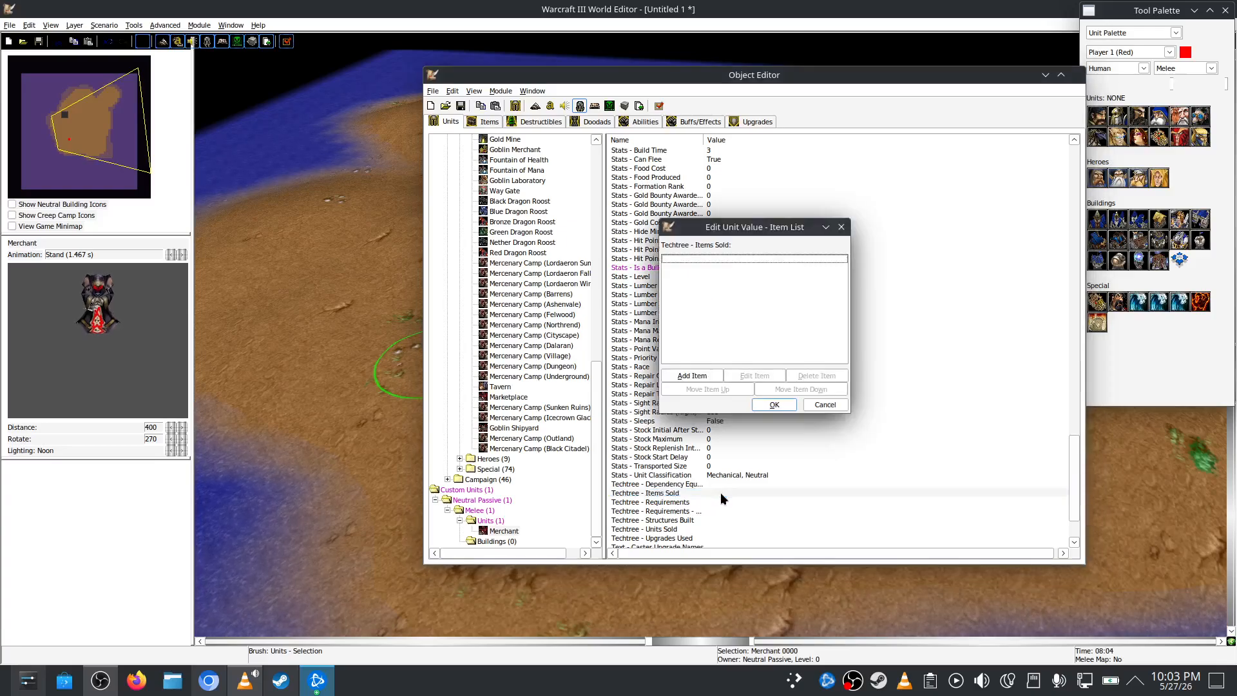
pyautogui.click(689, 376)
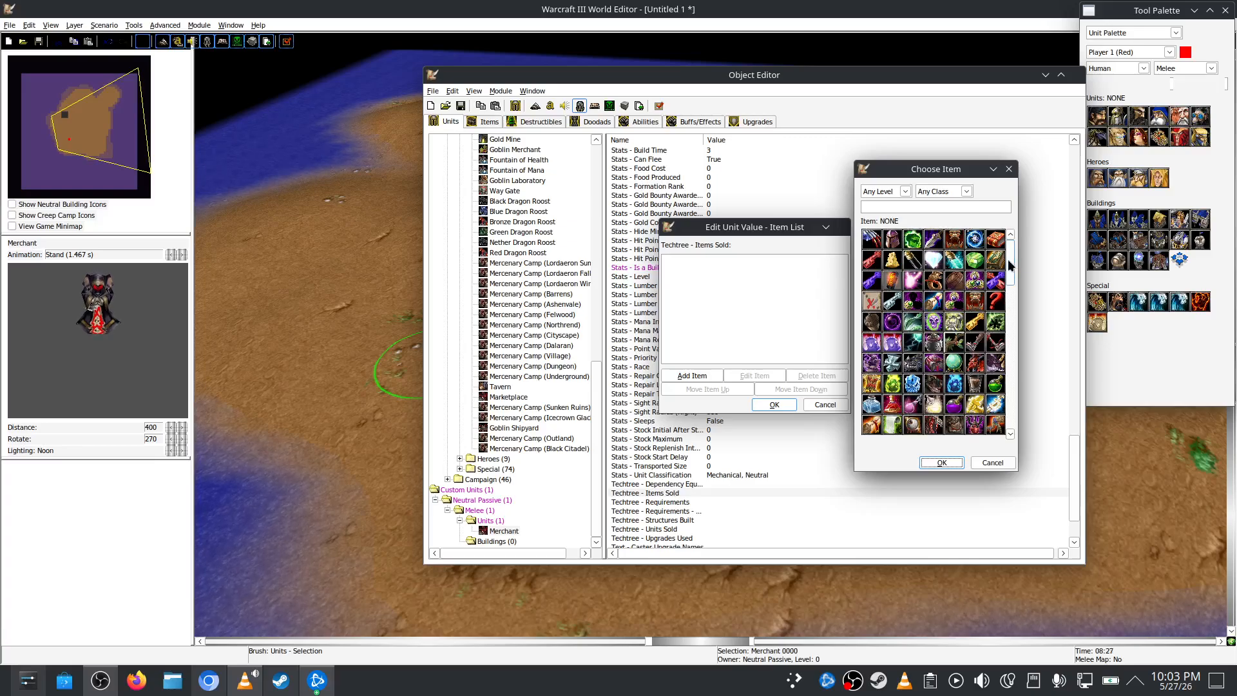
pyautogui.moveTo(1012, 268); pyautogui.dragTo(1010, 346)
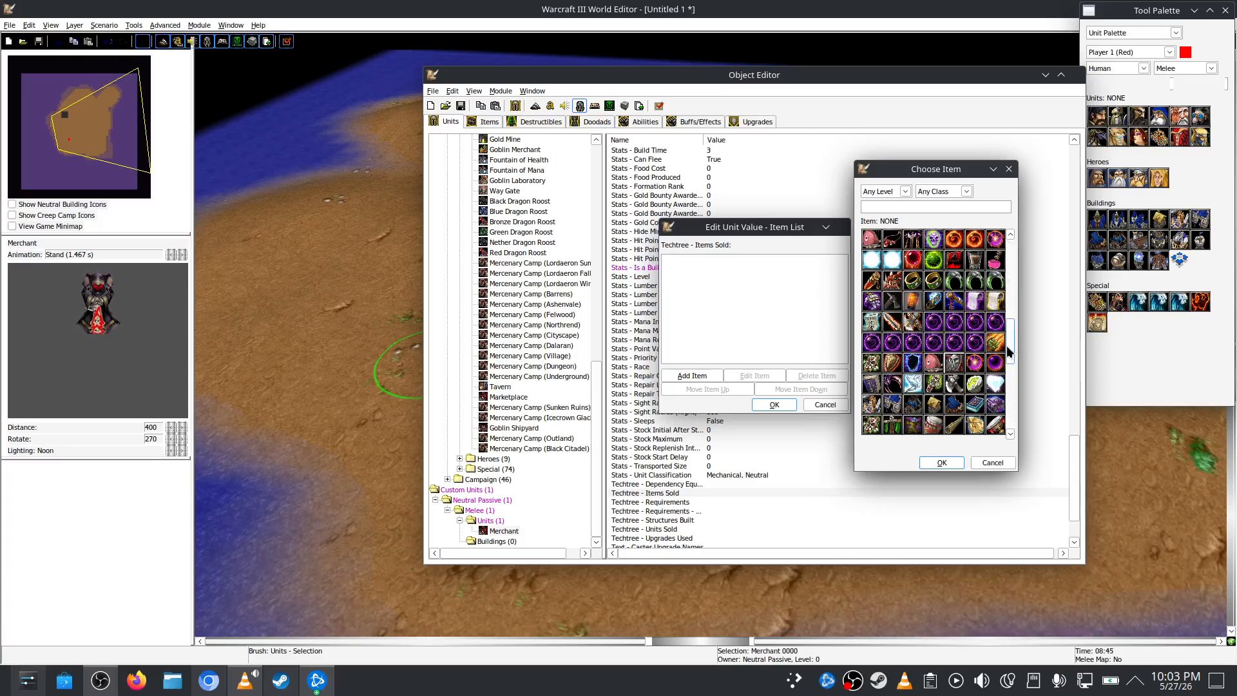
pyautogui.click(917, 329)
pyautogui.click(942, 463)
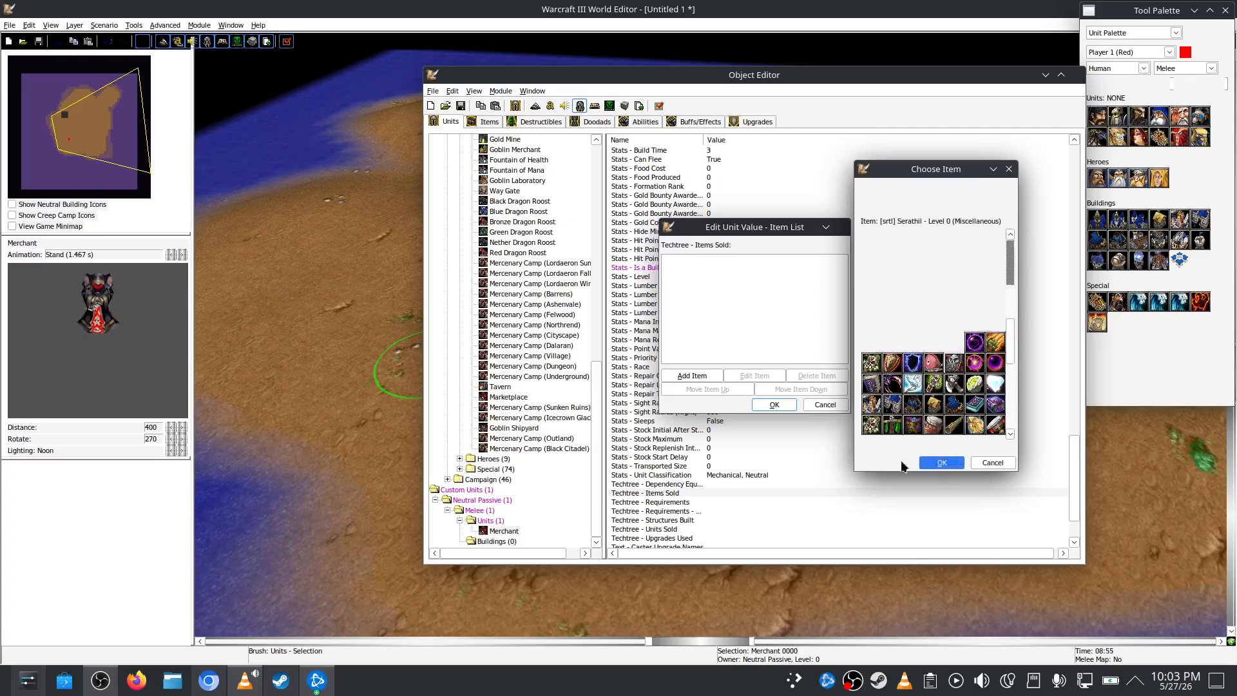
# Add Shadow Orb Fragment and Potion of Greater Healing to the Merchant's Items Sold and accept the list
pyautogui.click(687, 377)
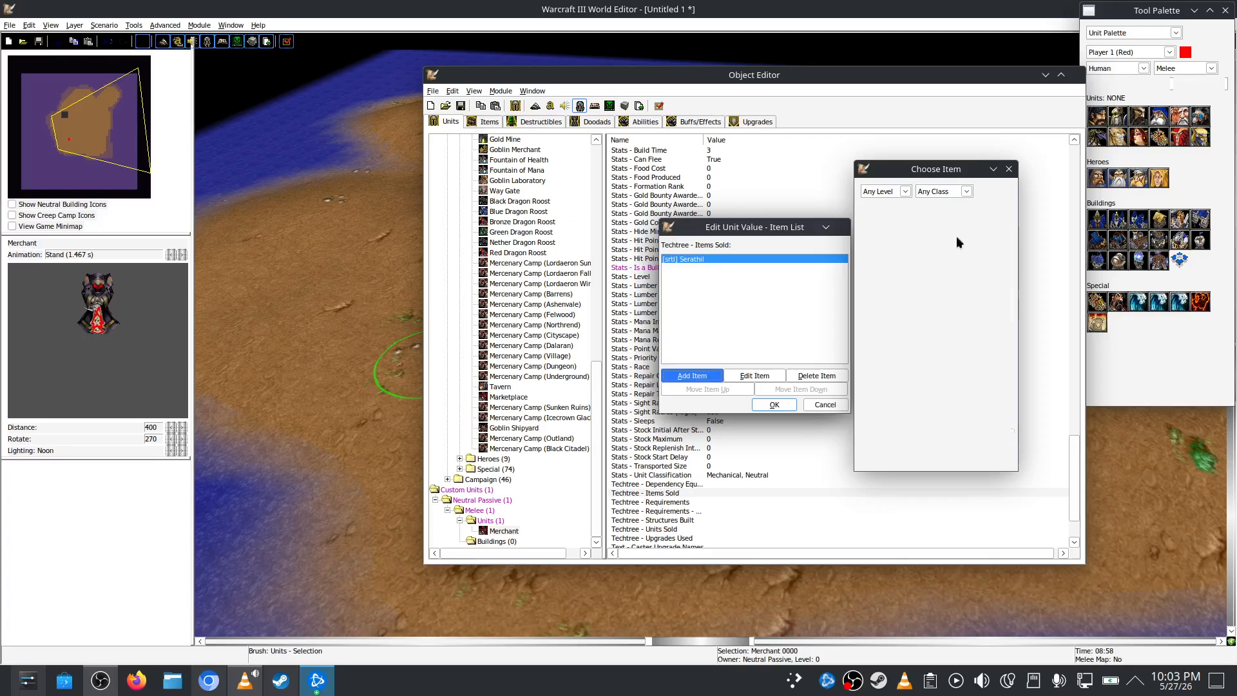
pyautogui.click(892, 322)
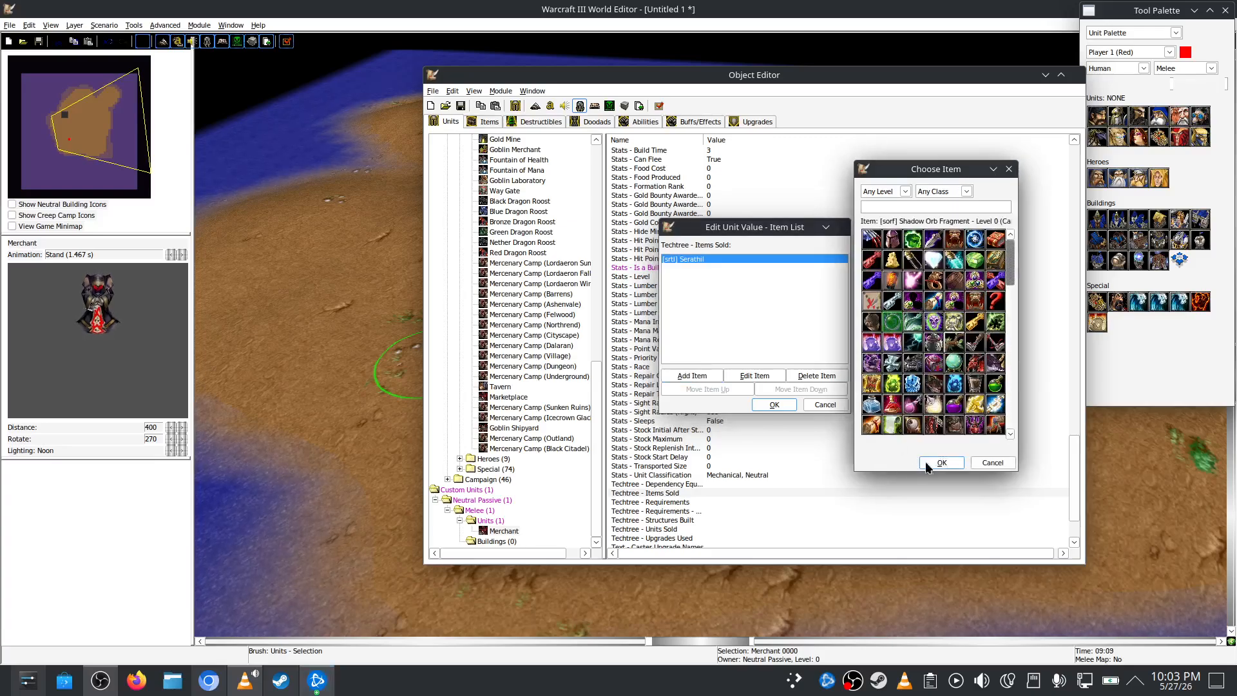
pyautogui.click(941, 462)
pyautogui.click(694, 378)
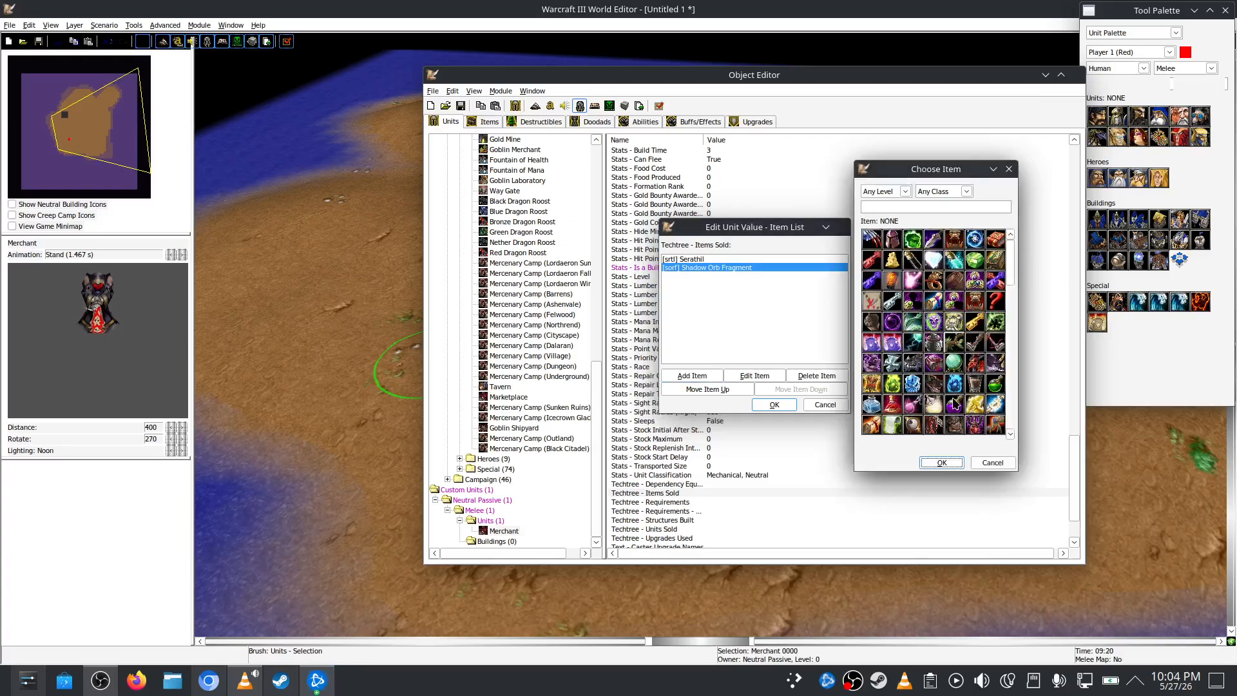
pyautogui.click(953, 360)
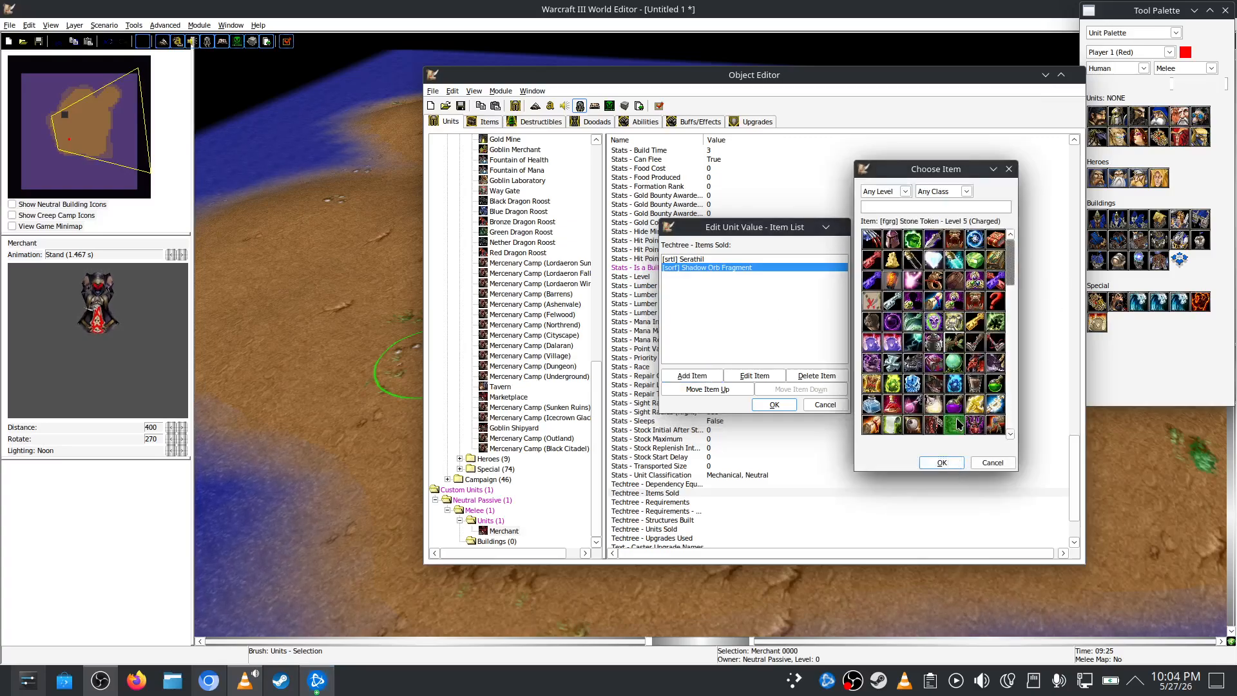
pyautogui.click(997, 387)
pyautogui.click(941, 463)
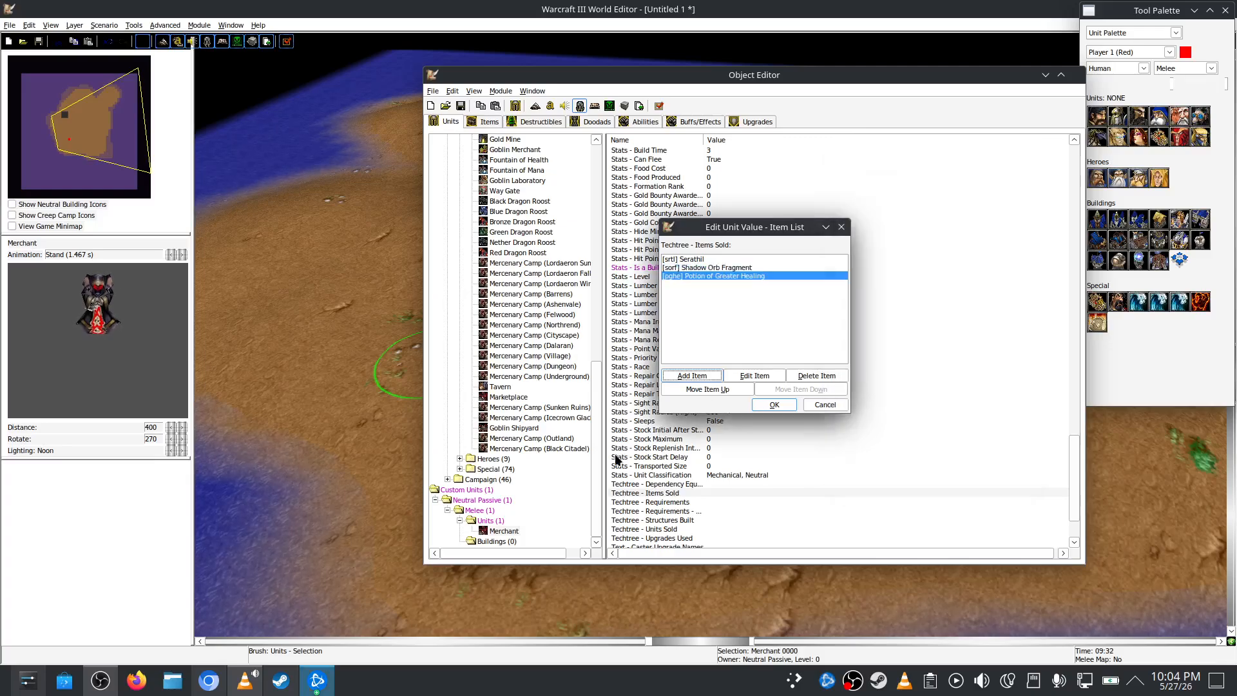
pyautogui.click(774, 405)
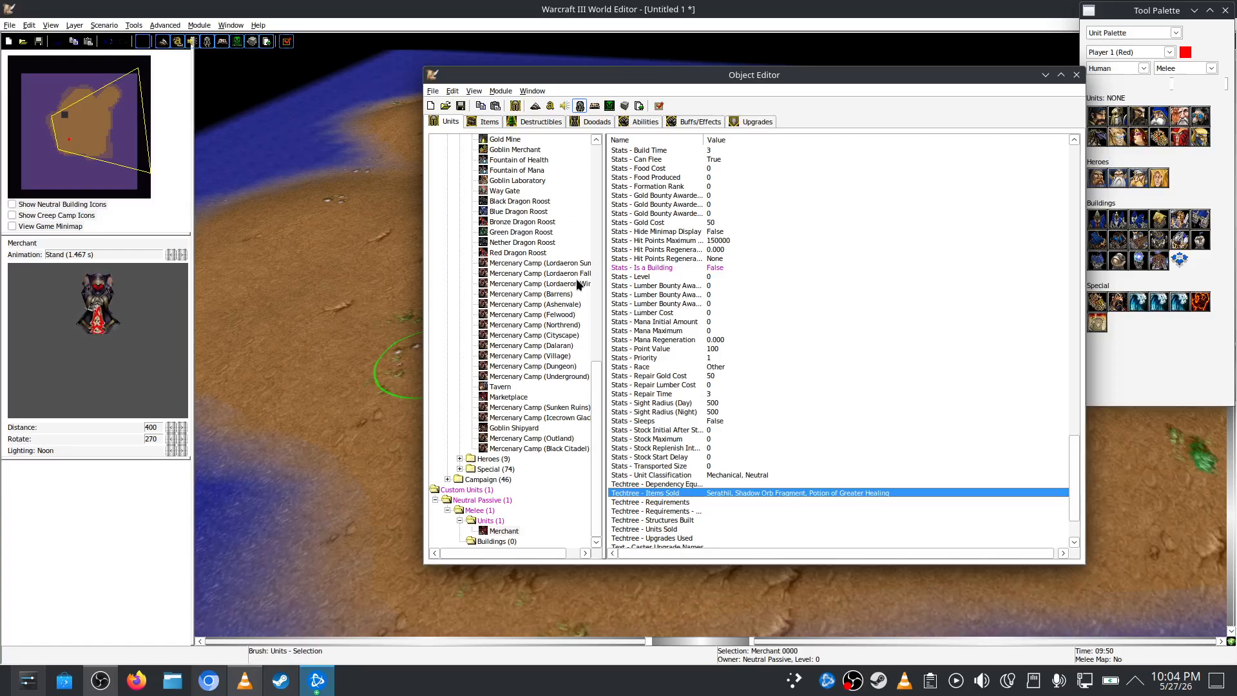
# Examine the data of permanent items such as Scourge Bone Chimes and Slippers of Agility +3 among the editor's items
pyautogui.scroll(5, 767, 322)
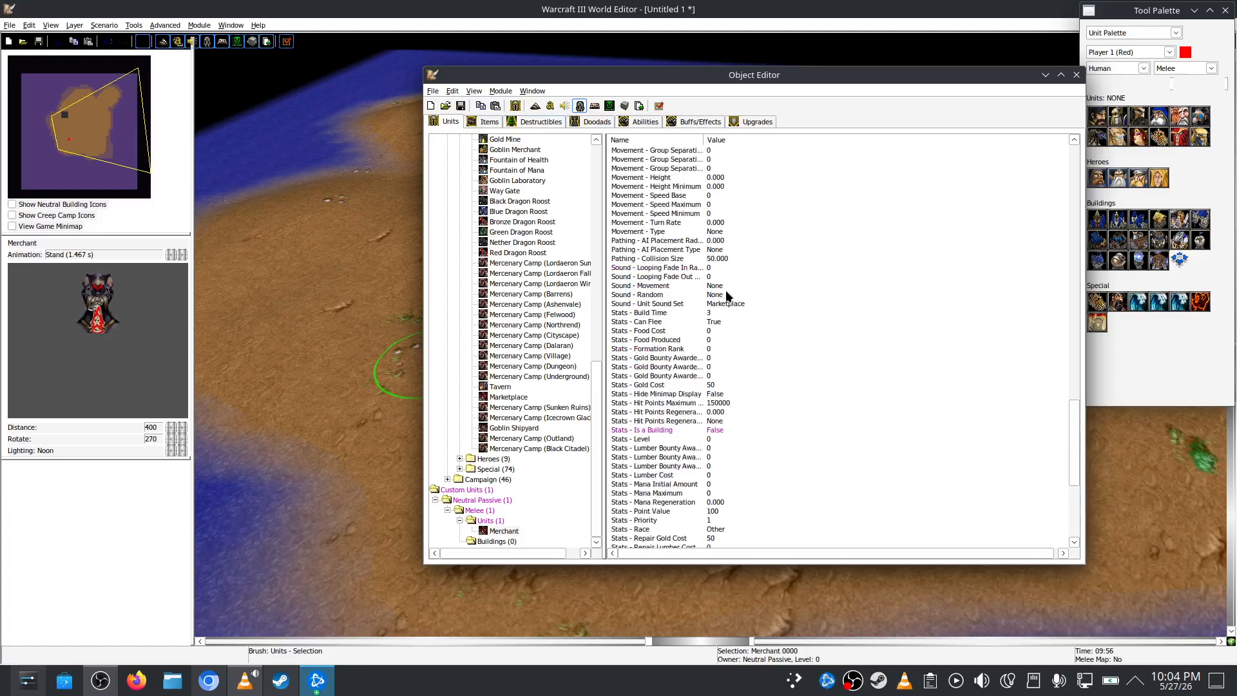
pyautogui.click(486, 121)
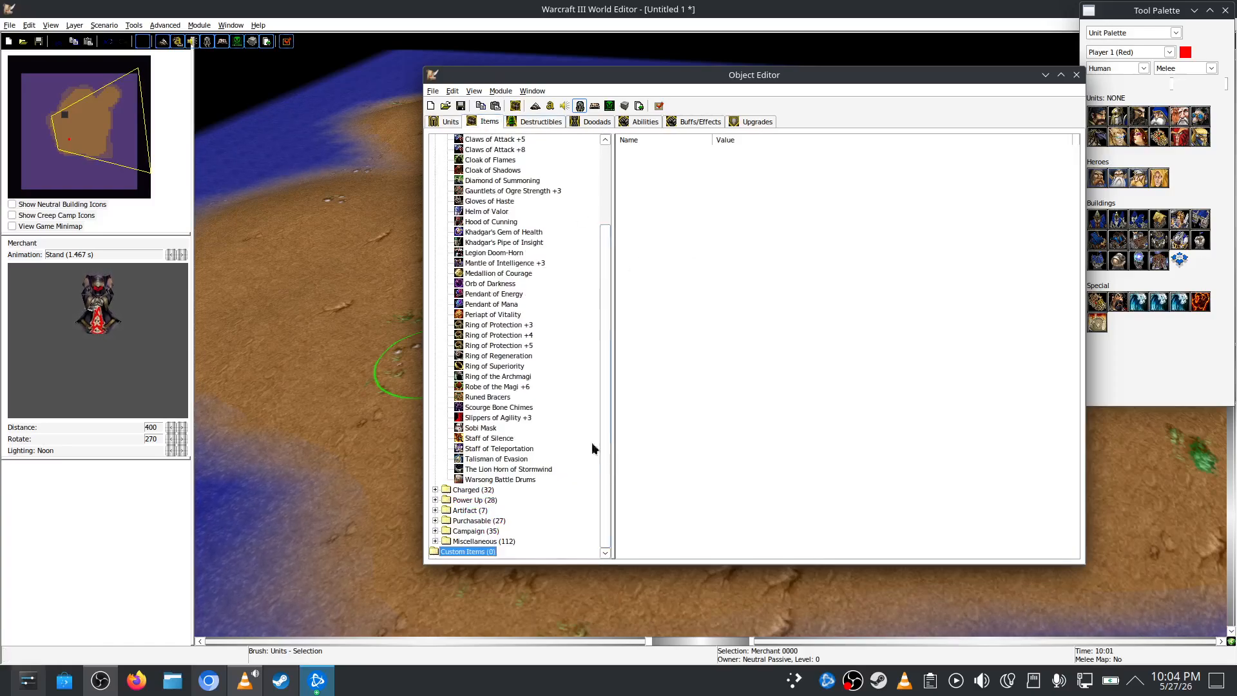
pyautogui.click(485, 355)
pyautogui.click(511, 410)
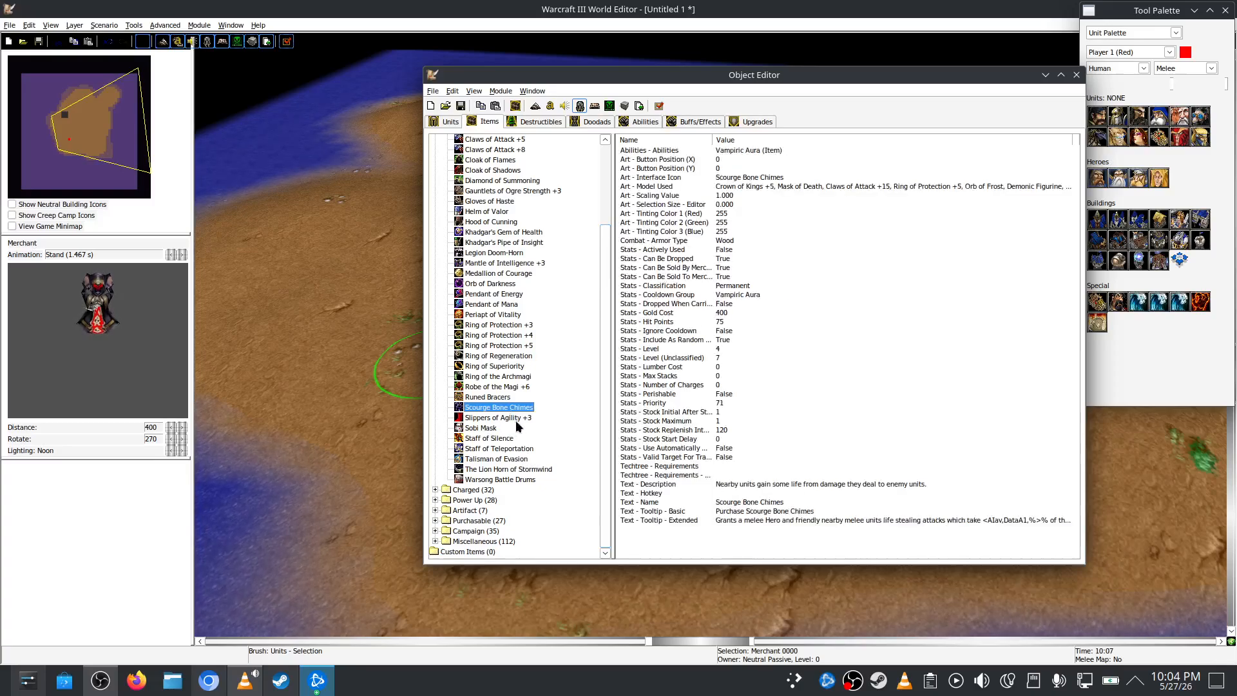
pyautogui.click(516, 419)
pyautogui.click(500, 230)
pyautogui.click(525, 418)
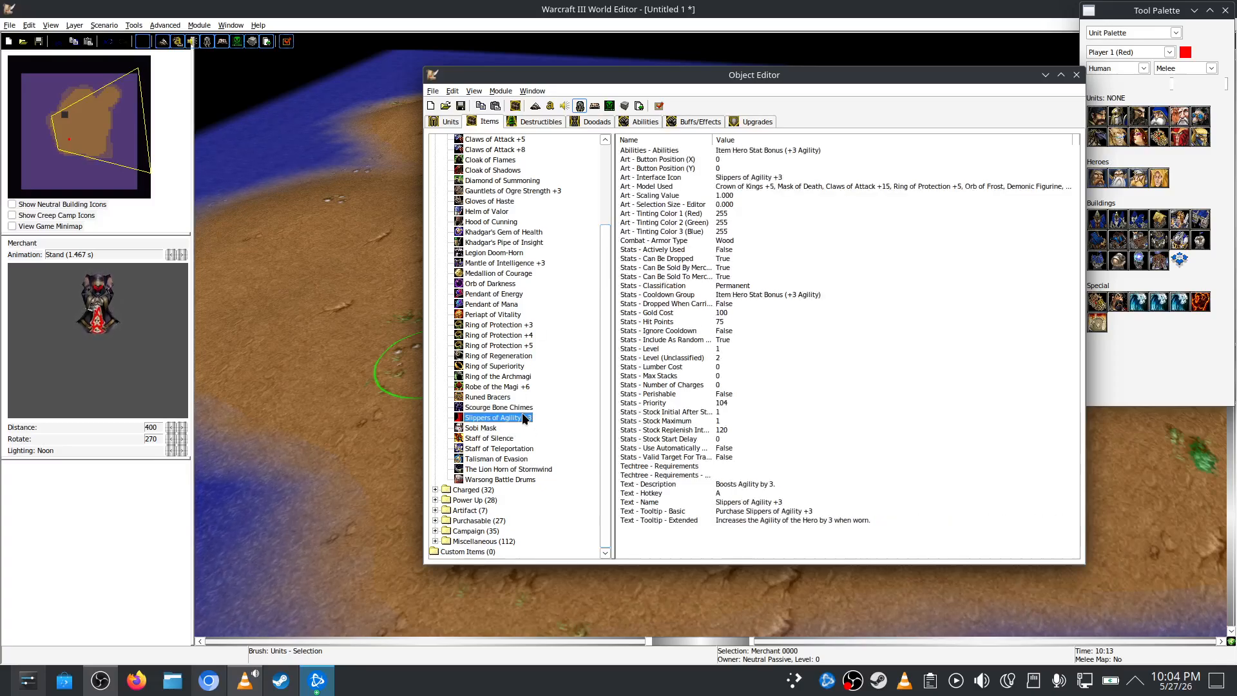
# Expand the Purchasable items and examine the data of Scroll of Speed and Scroll of Regeneration
pyautogui.click(436, 521)
pyautogui.click(482, 459)
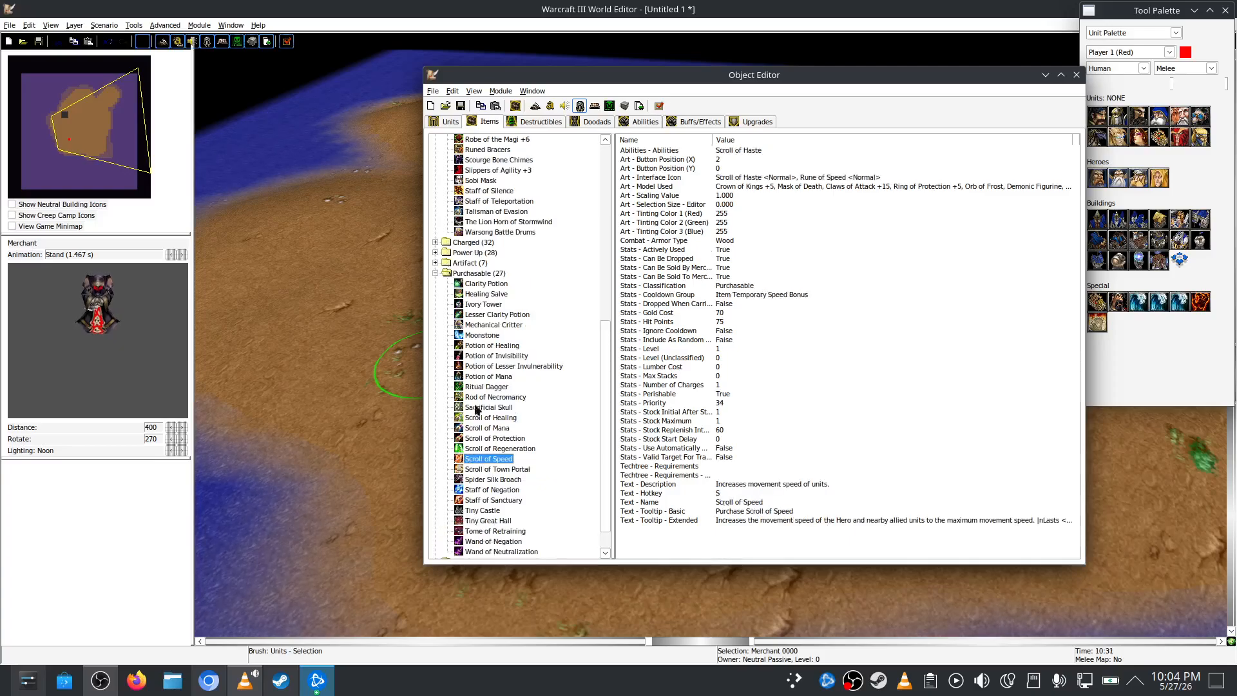
pyautogui.click(488, 448)
pyautogui.rightClick(487, 449)
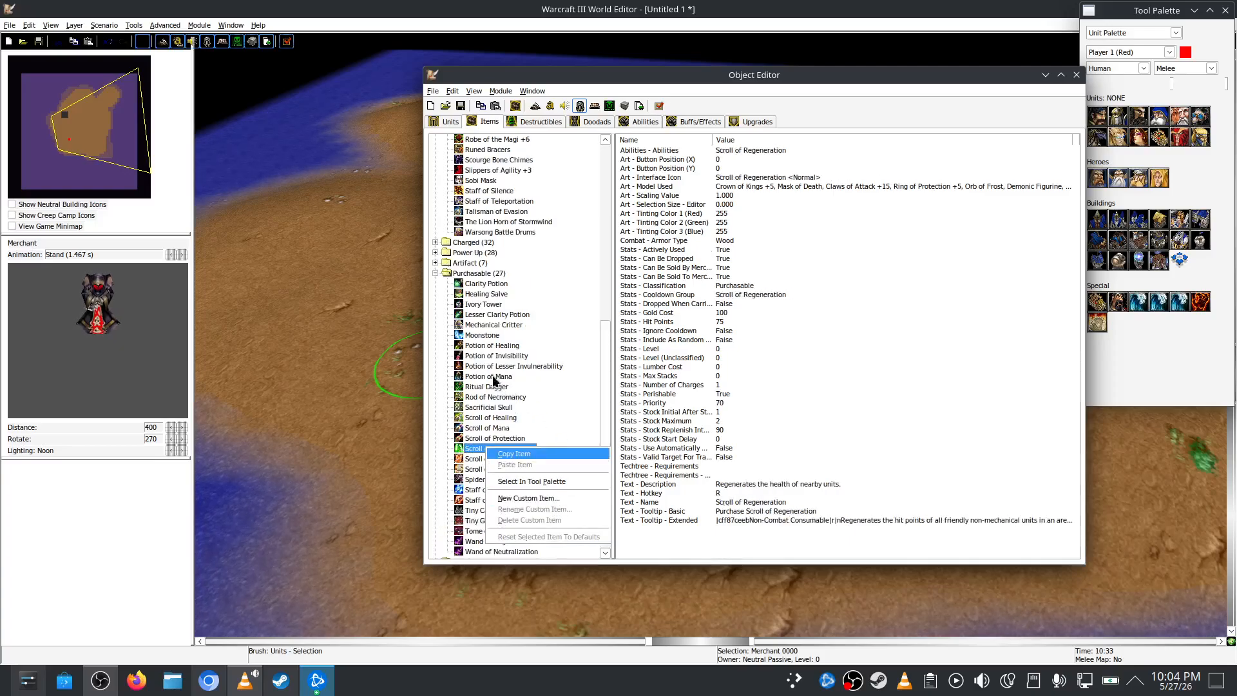
pyautogui.click(488, 358)
pyautogui.click(508, 437)
pyautogui.click(498, 448)
pyautogui.click(490, 459)
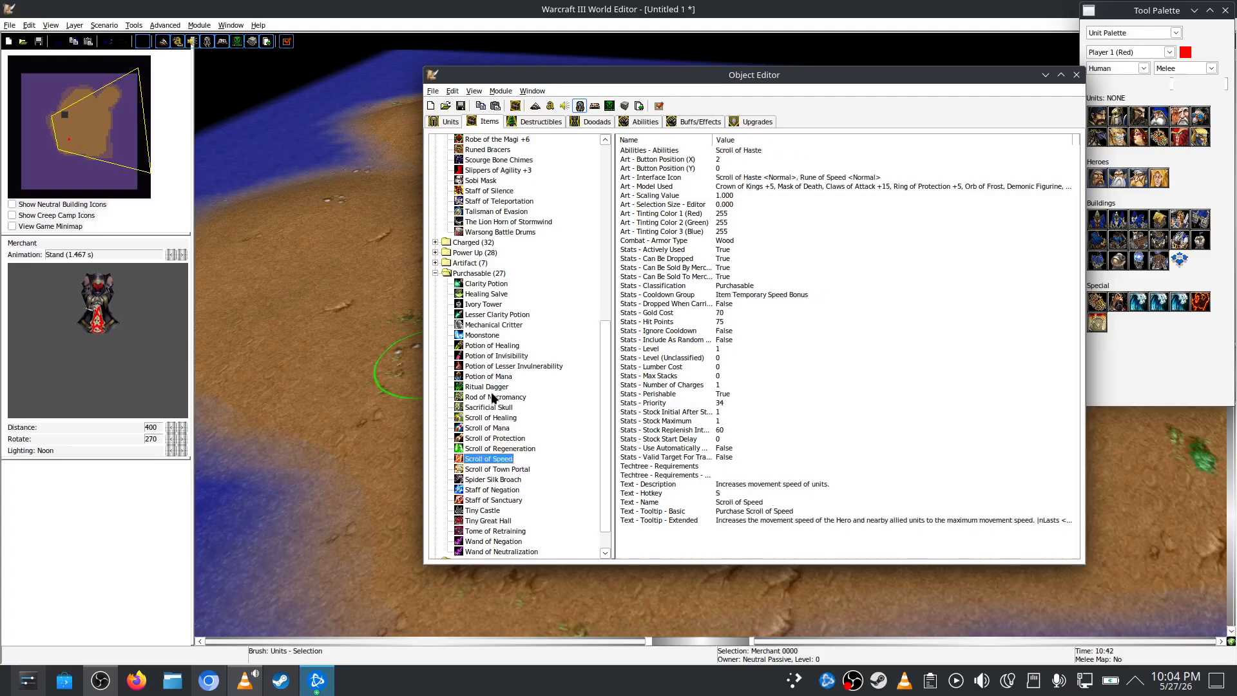
# Go back to the permanent items and examine Talisman of Evasion, Warsong Battle Drums, Sobi Mask and Slippers of Agility +3
pyautogui.scroll(5, 497, 370)
pyautogui.click(493, 304)
pyautogui.click(493, 366)
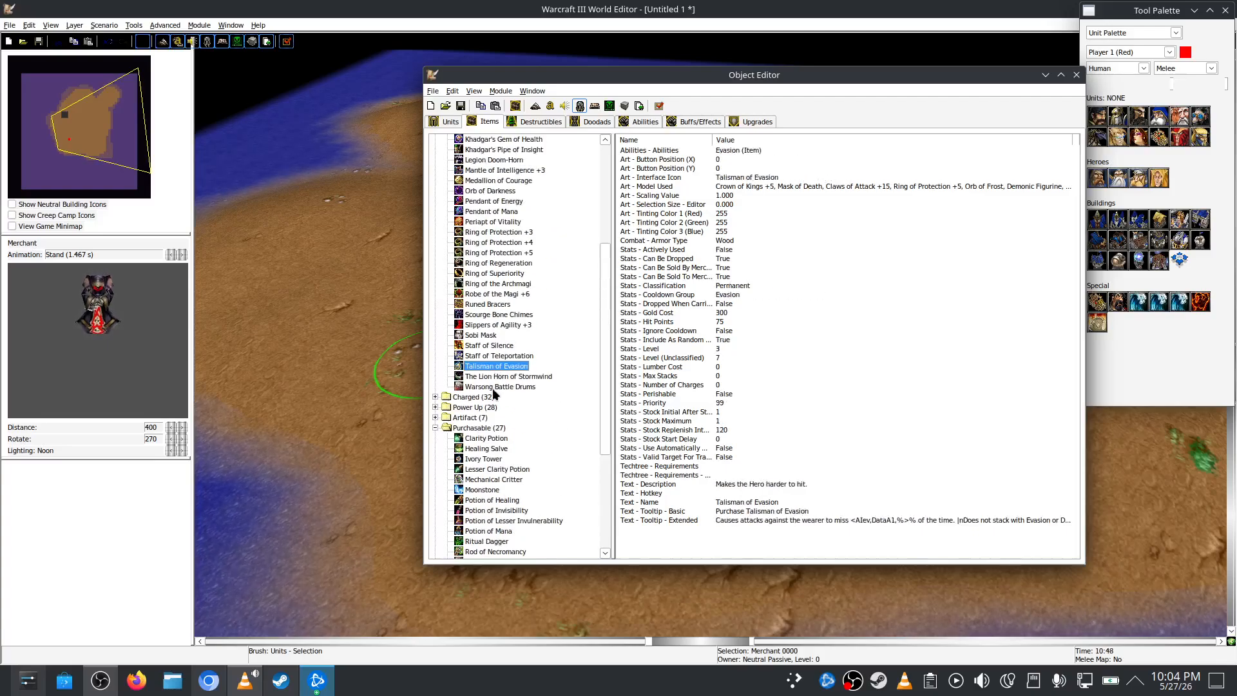
pyautogui.click(489, 387)
pyautogui.click(478, 334)
pyautogui.rightClick(480, 332)
pyautogui.click(473, 325)
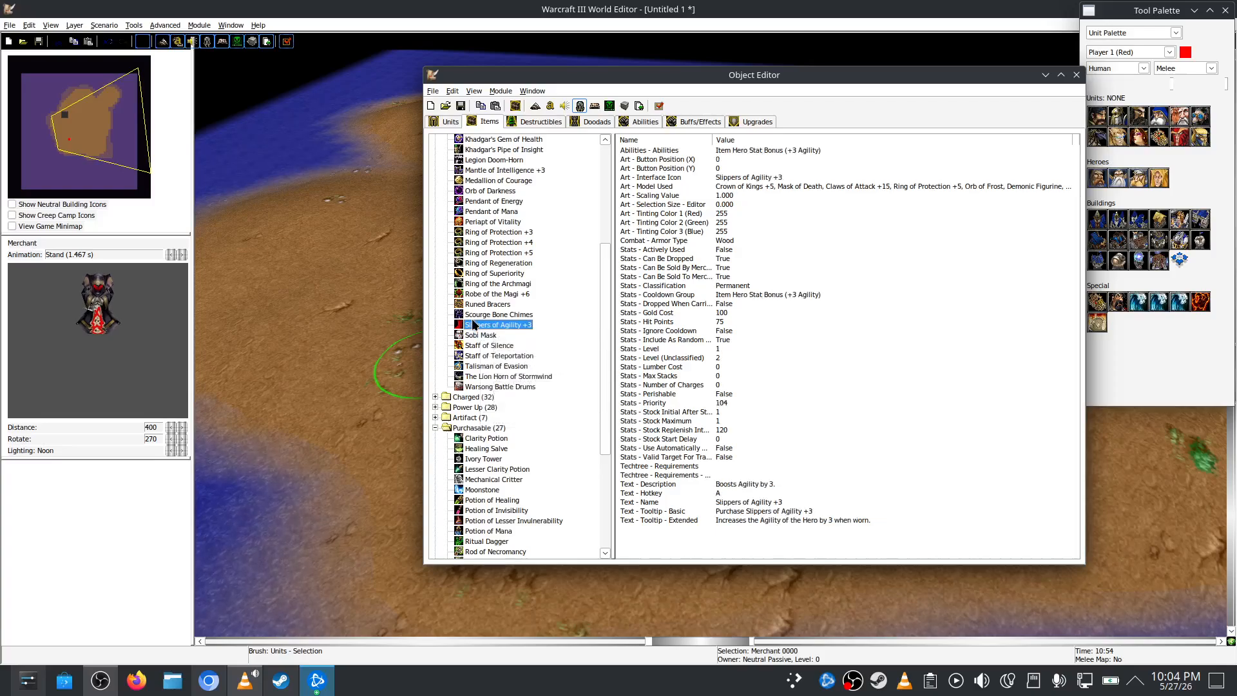
# Create a new custom item named "Custom Item" based on Slippers of Agility +3, keeping the proposed object ID
pyautogui.rightClick(473, 324)
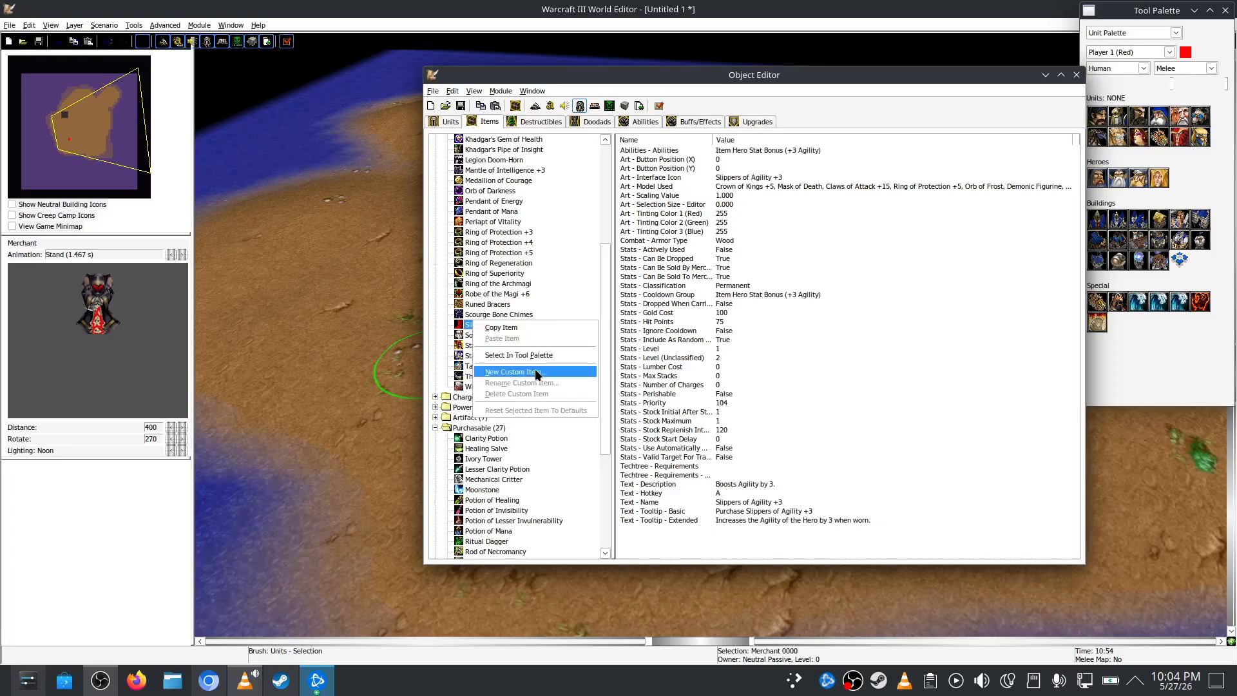
pyautogui.click(535, 372)
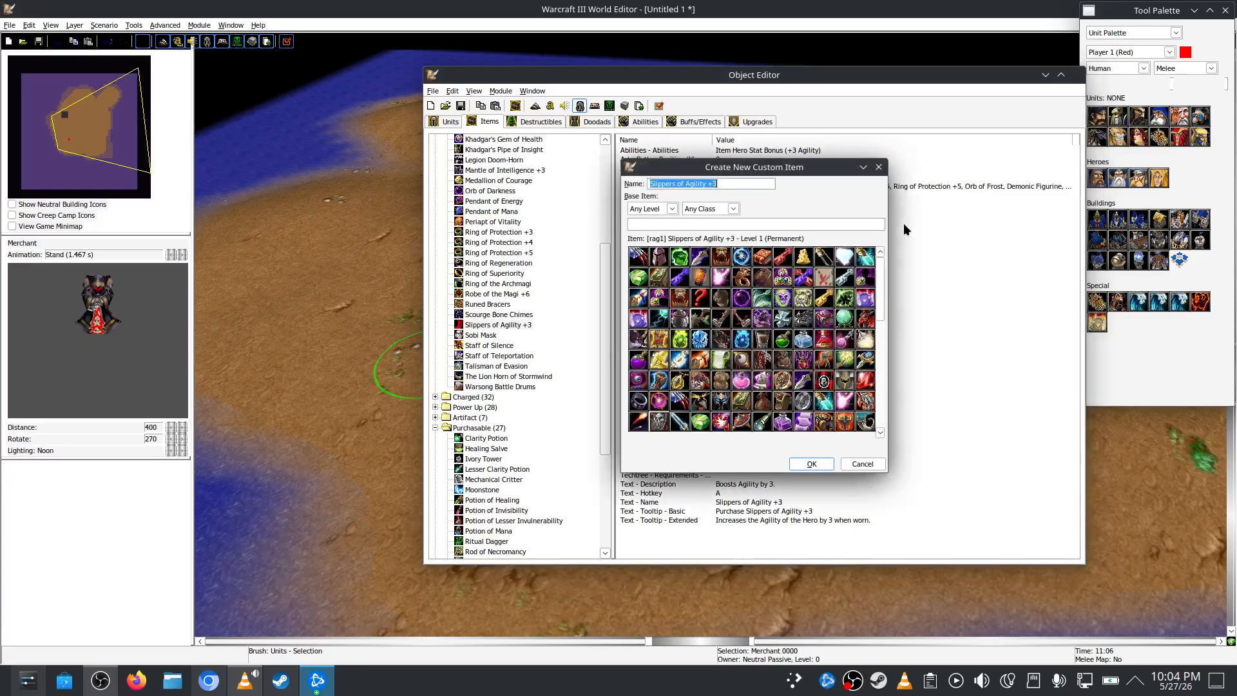
pyautogui.write('Custom Item')
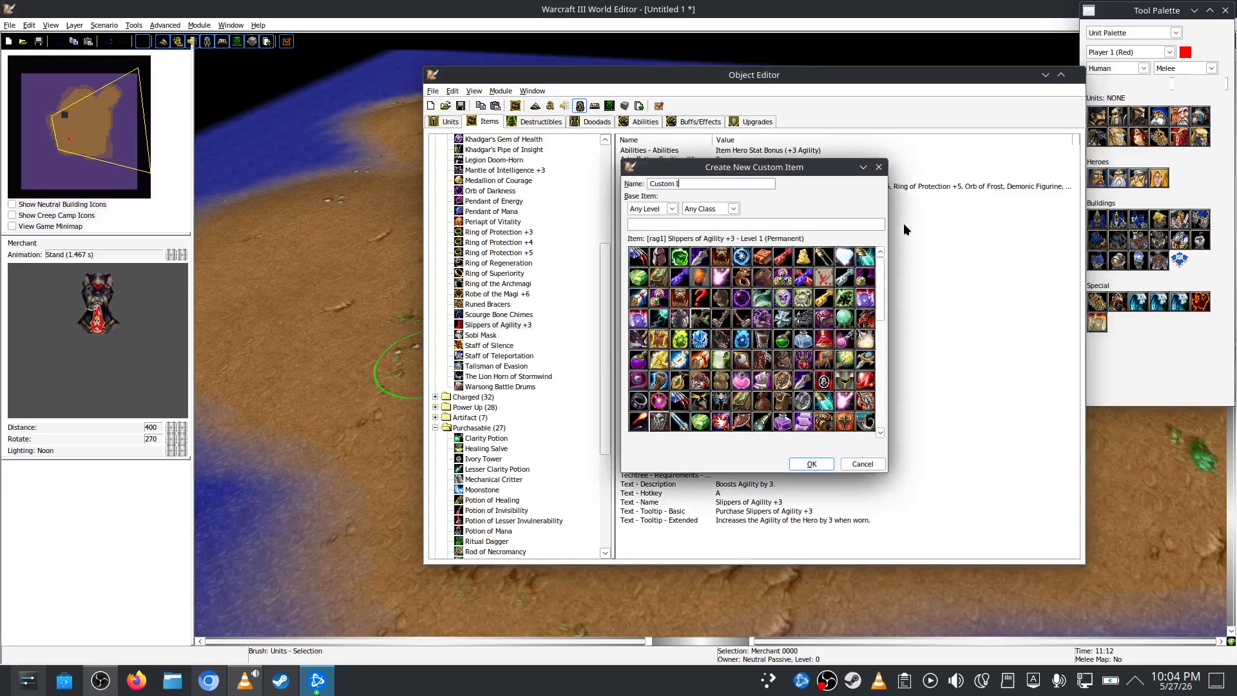
pyautogui.press('Return')
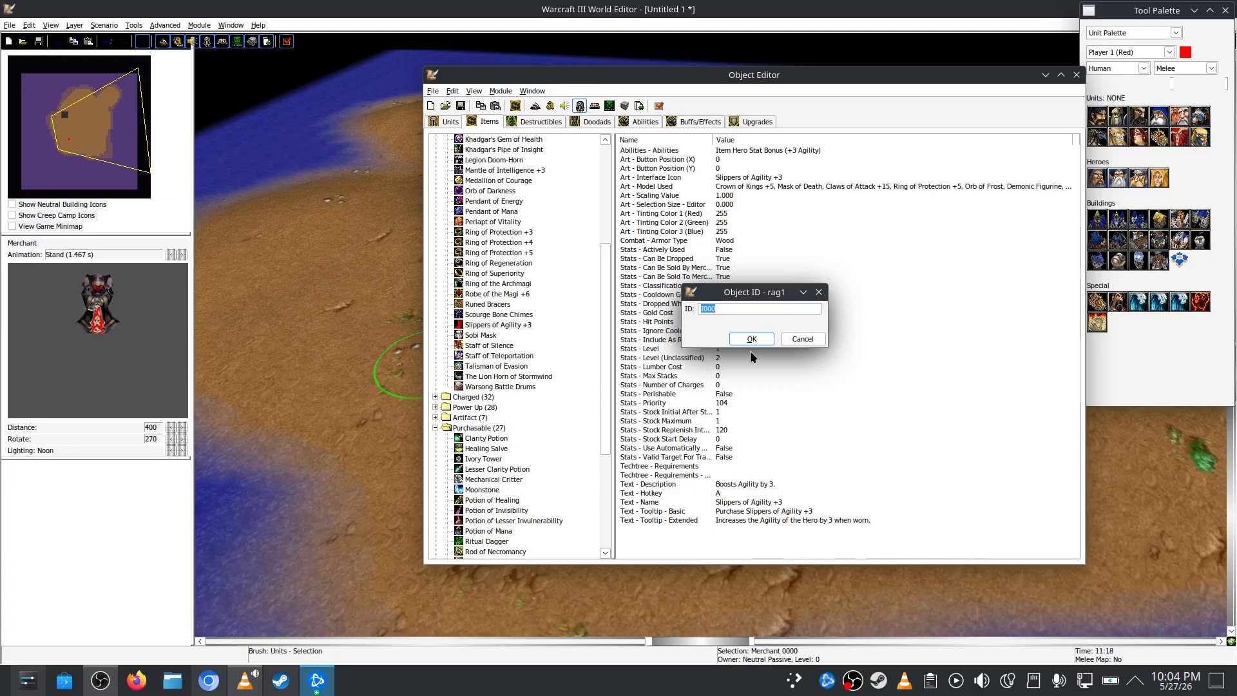
pyautogui.click(754, 342)
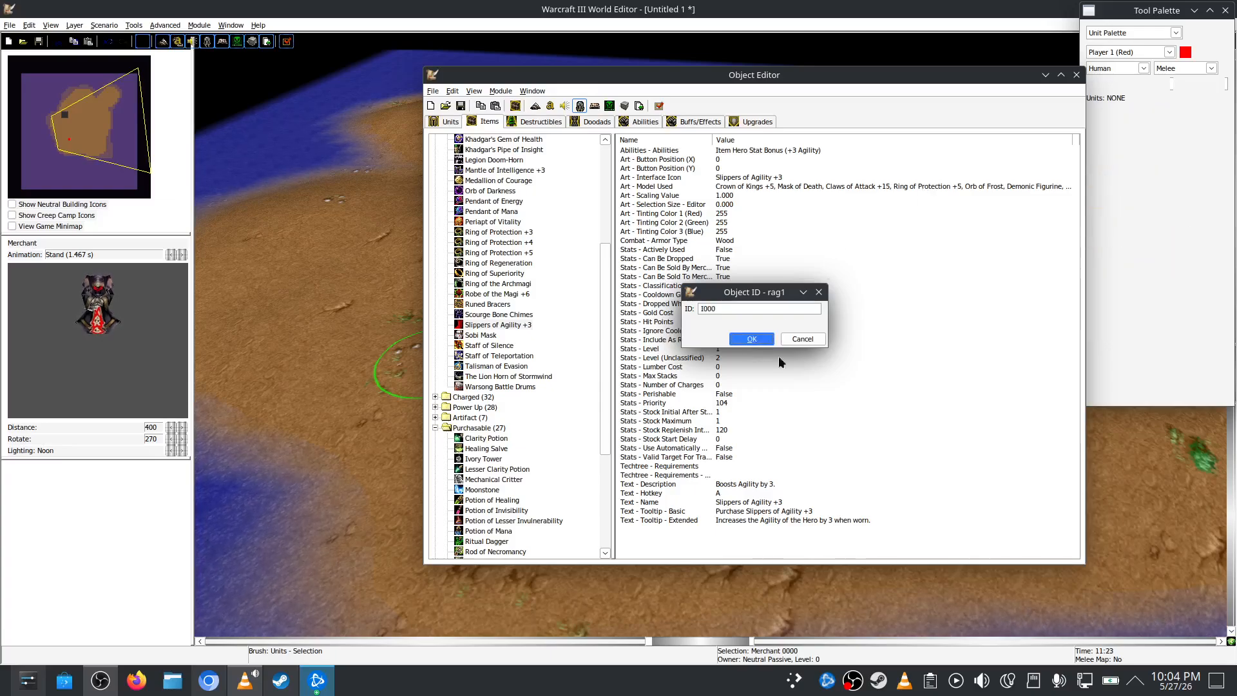
pyautogui.click(790, 369)
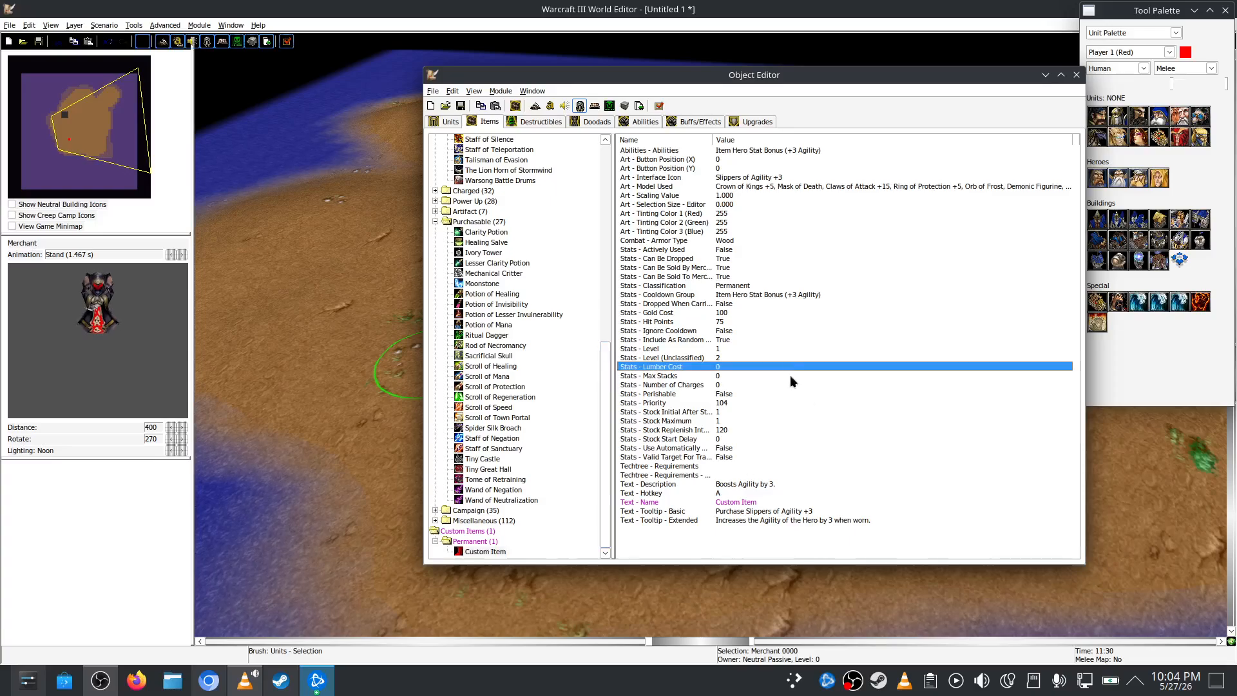
# Set the Stock Maximum of Custom Item to 5
pyautogui.click(759, 430)
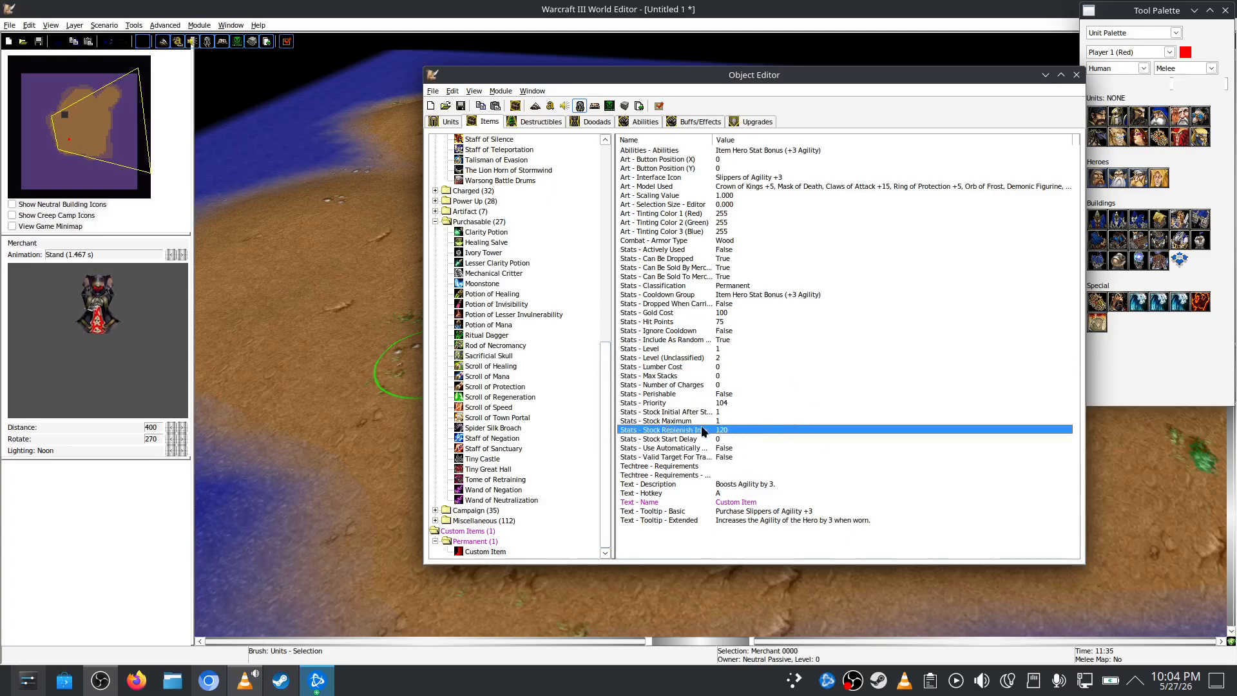
pyautogui.doubleClick(684, 421)
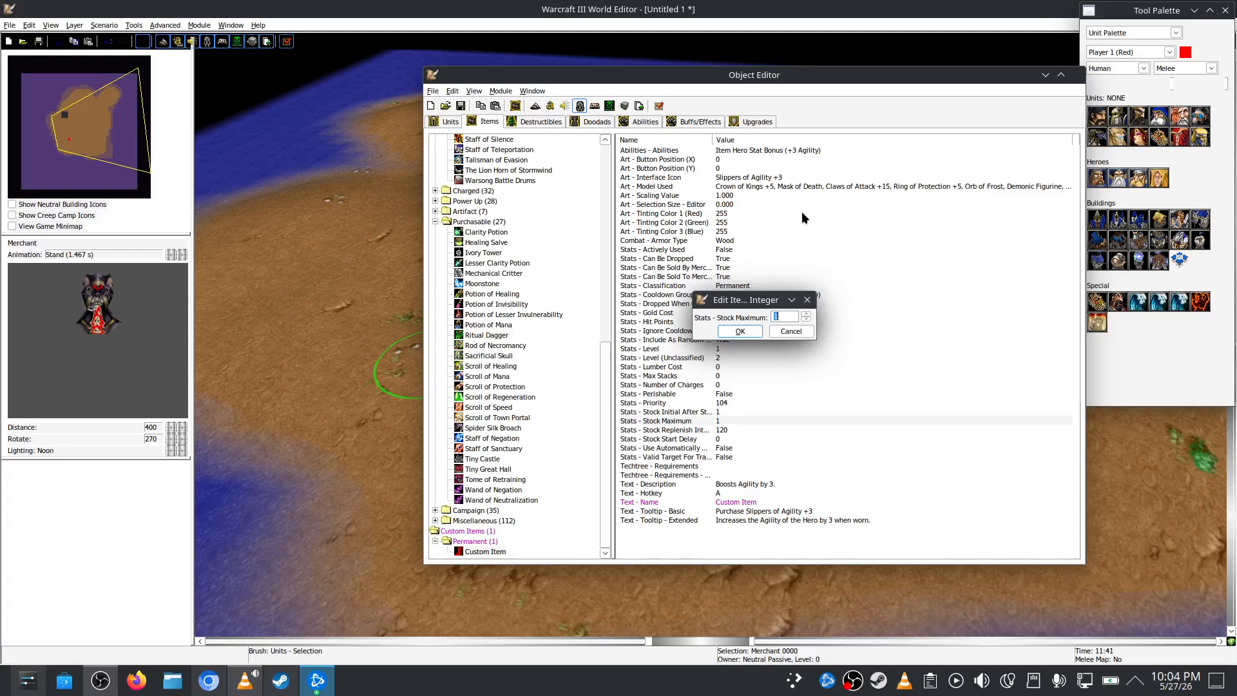
pyautogui.click(807, 315)
pyautogui.click(806, 314)
pyautogui.click(807, 314)
pyautogui.click(807, 314)
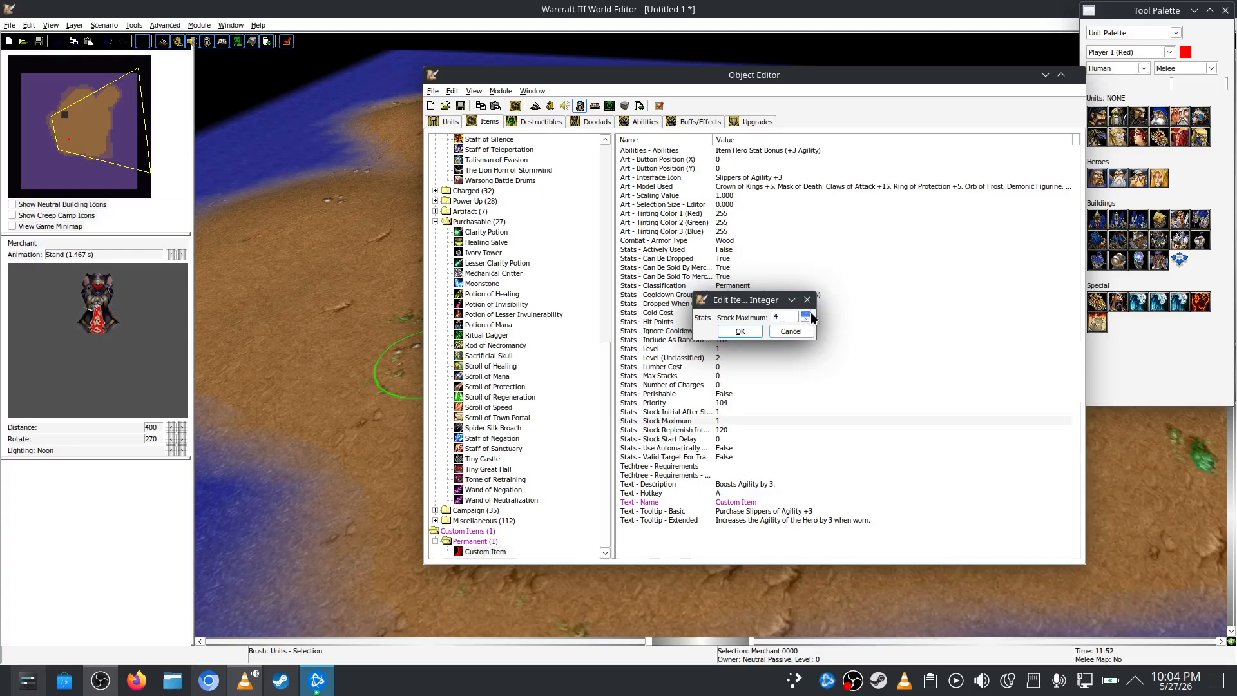
pyautogui.click(739, 334)
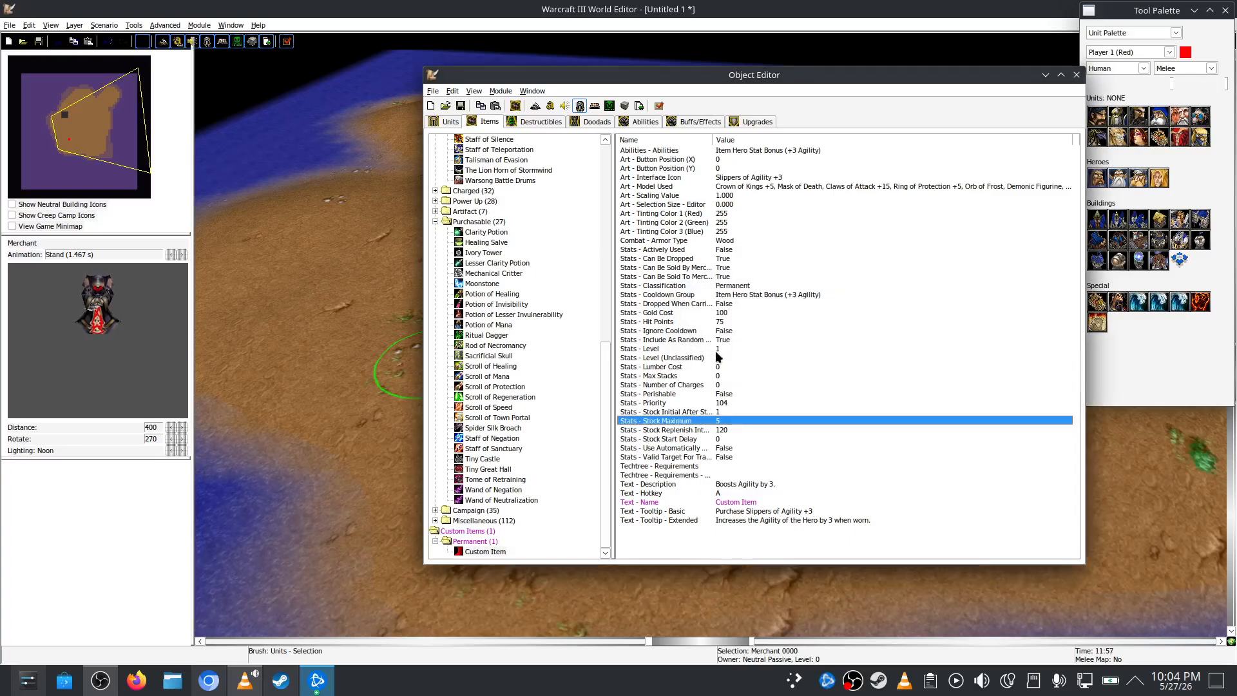
# Examine Custom Item's Stock Replenish Interval, Stock Start Delay, Can Be Sold To Merchants and Gold Cost fields without changing them
pyautogui.doubleClick(729, 431)
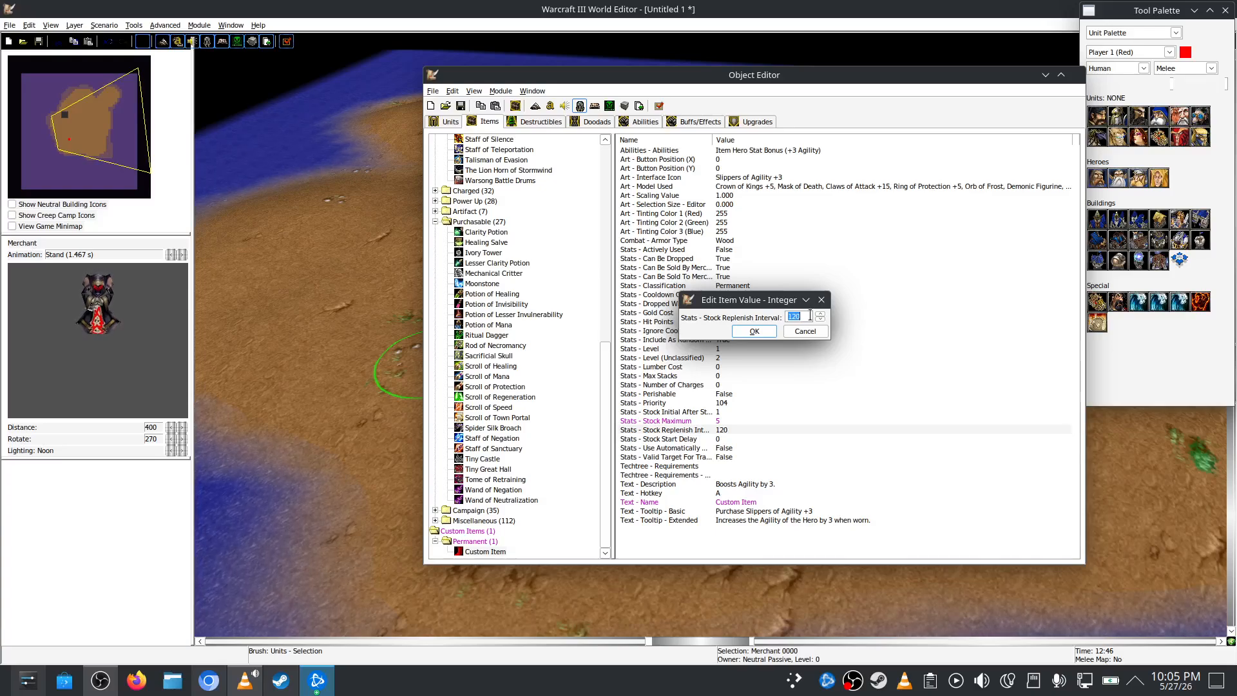
pyautogui.click(755, 331)
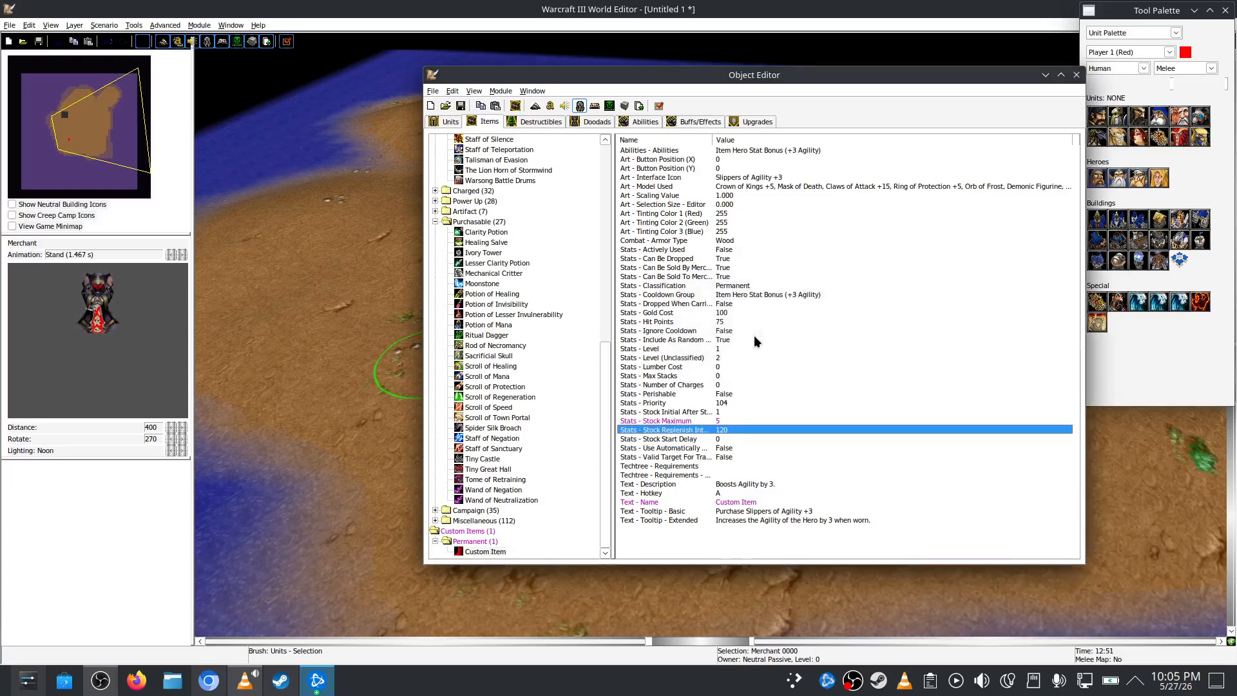
pyautogui.click(743, 439)
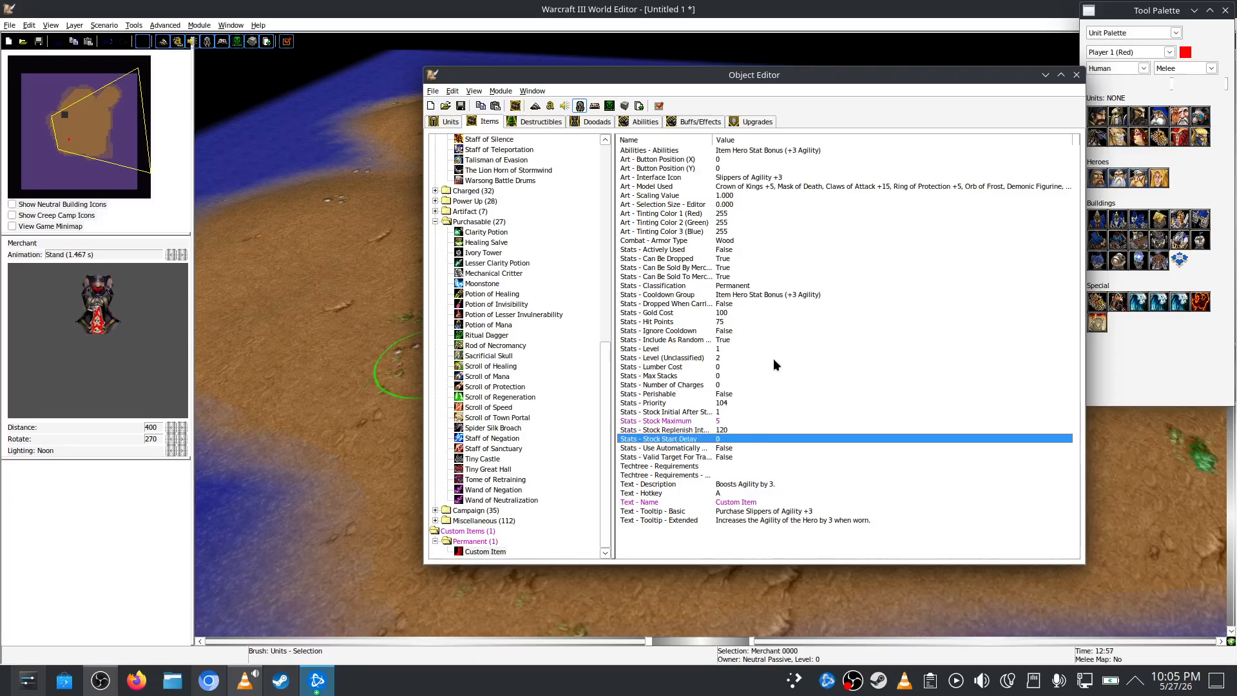
pyautogui.click(725, 276)
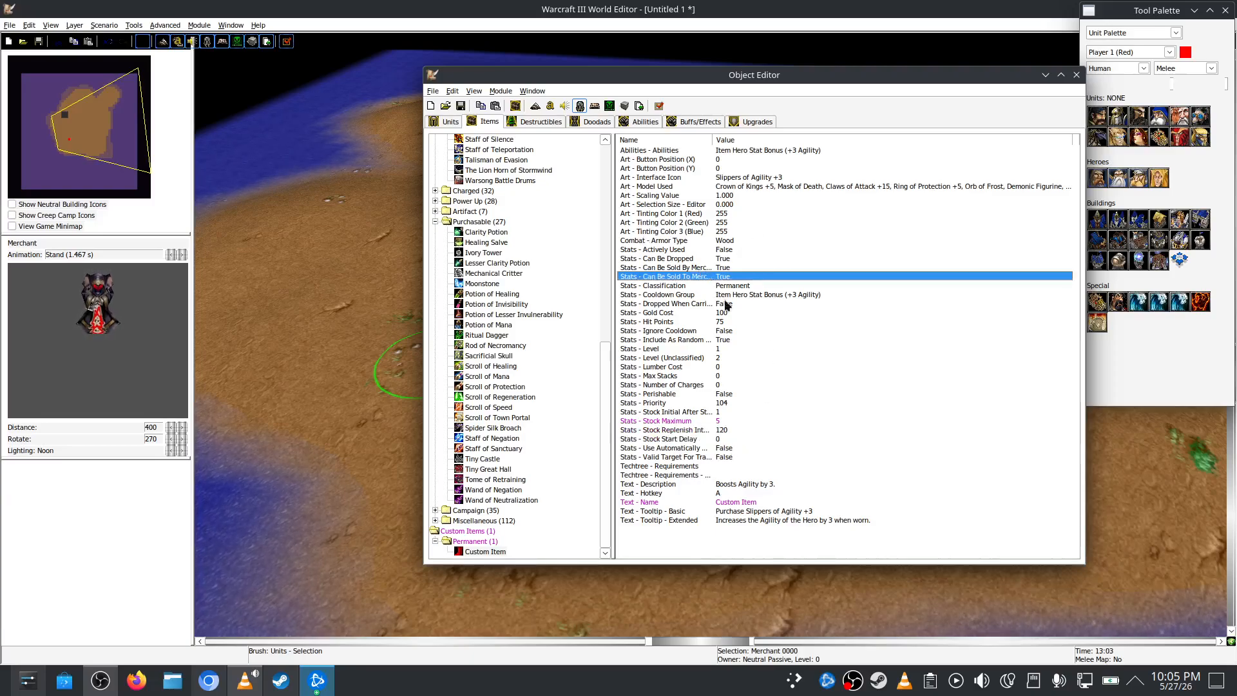
pyautogui.click(723, 314)
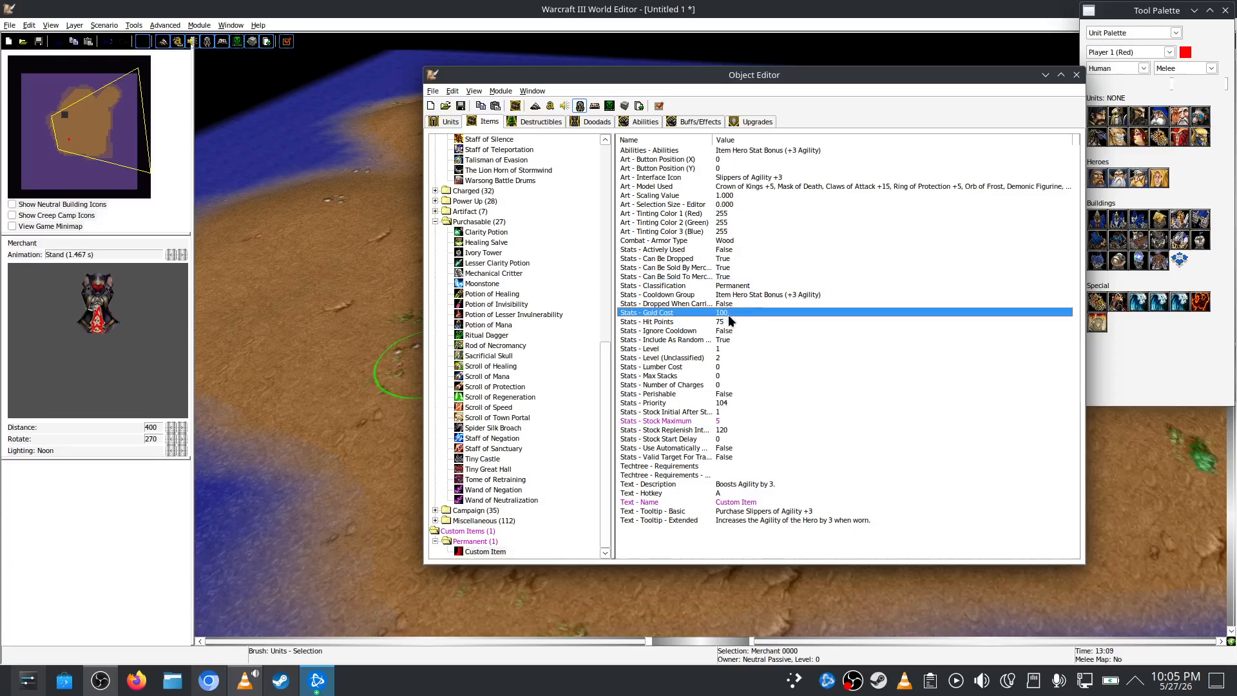
pyautogui.doubleClick(729, 314)
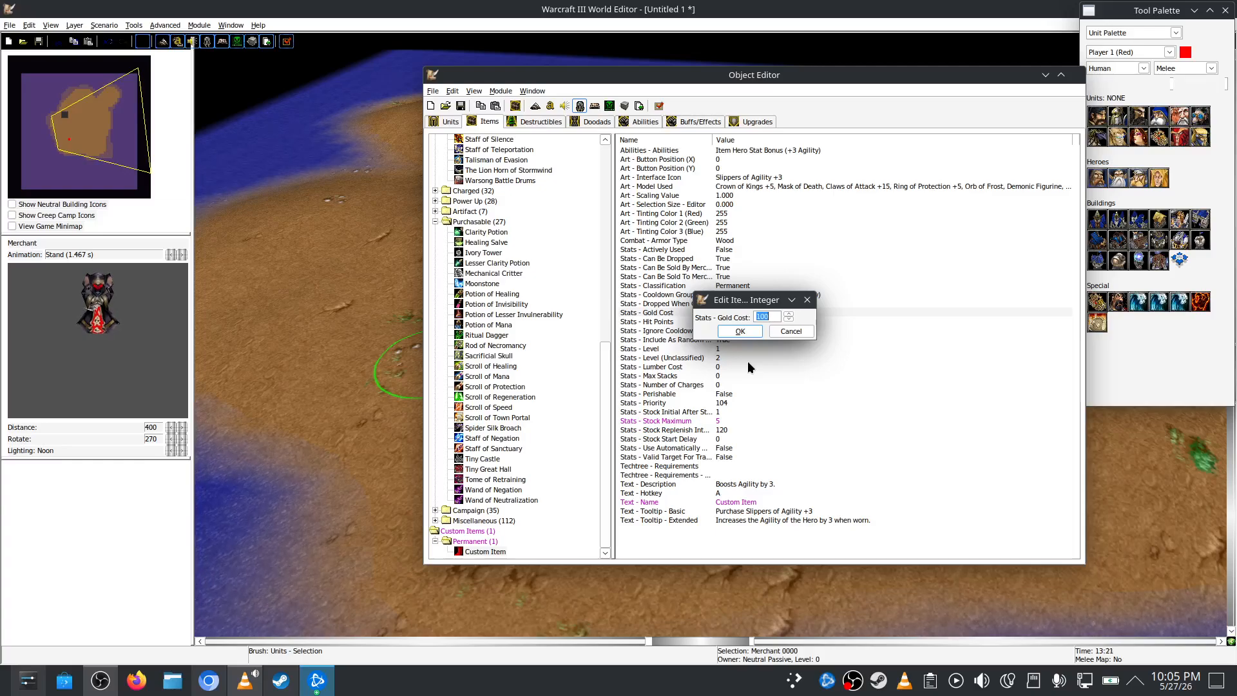
pyautogui.click(795, 334)
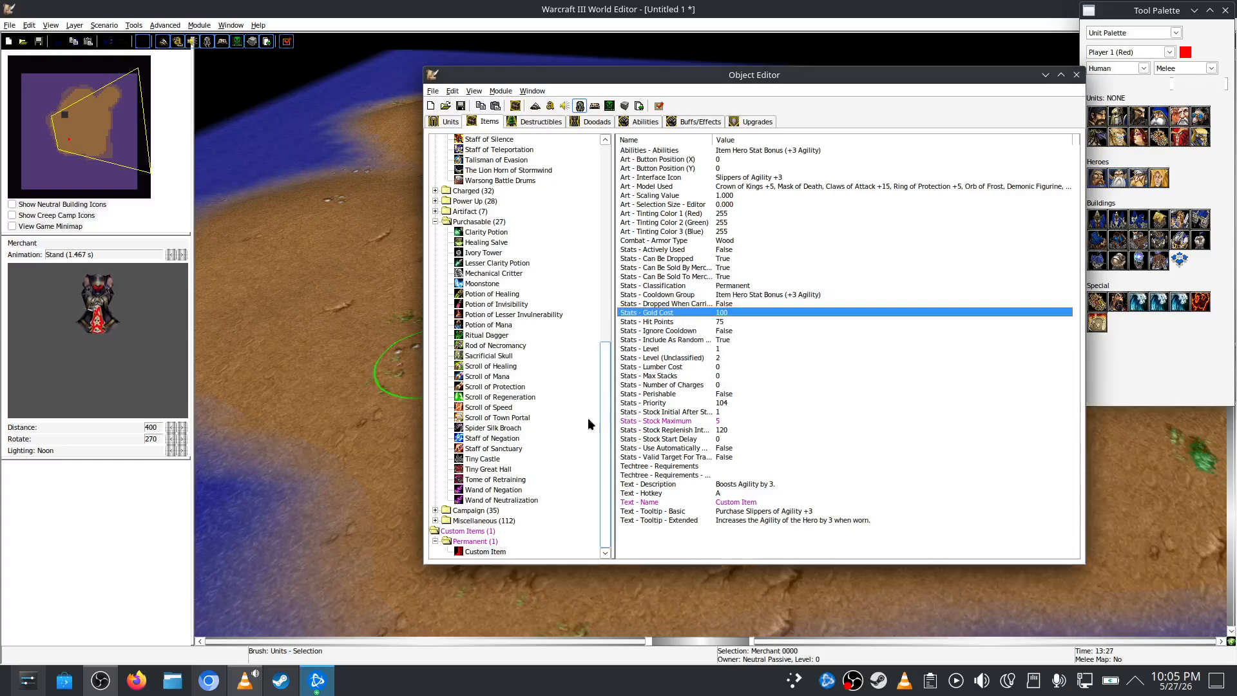
# Set the Gold Cost of the permanent item Claws of Attack +12 to 0
pyautogui.scroll(11, 520, 356)
pyautogui.scroll(1, 519, 356)
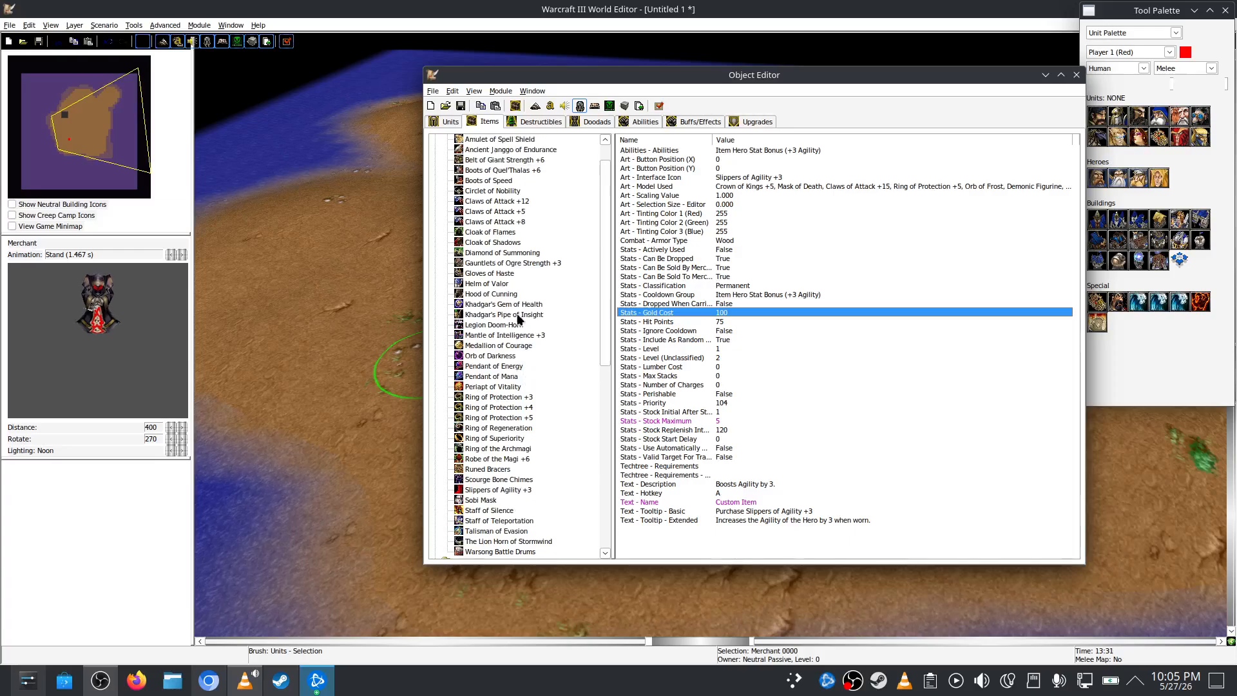
pyautogui.click(524, 204)
pyautogui.doubleClick(740, 313)
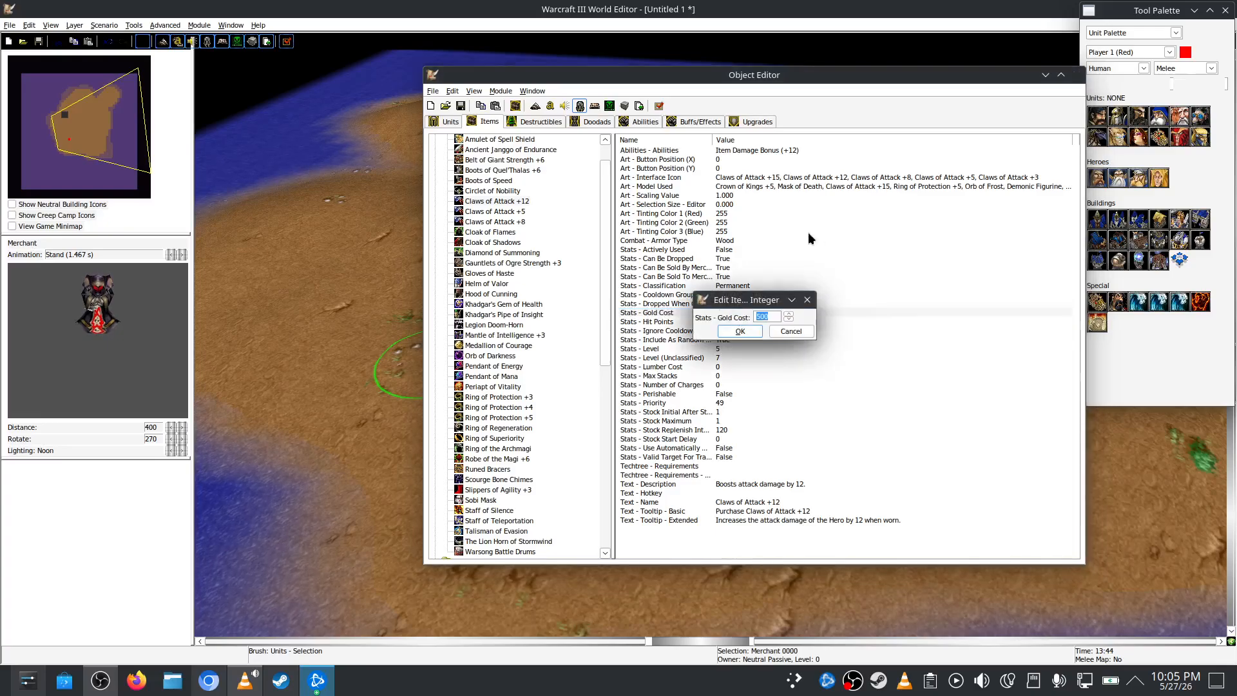
pyautogui.write('0')
pyautogui.press('Return')
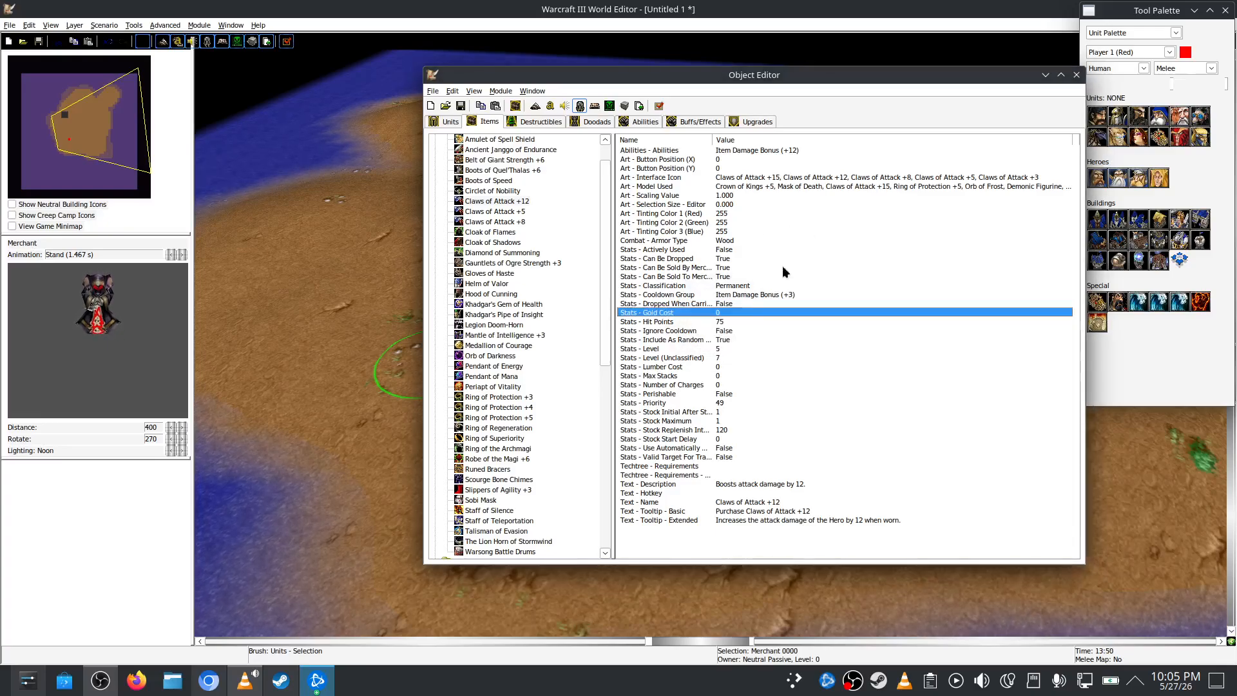
# Set the Stock Maximum of Claws of Attack +12 to 10
pyautogui.doubleClick(723, 422)
pyautogui.write('19')
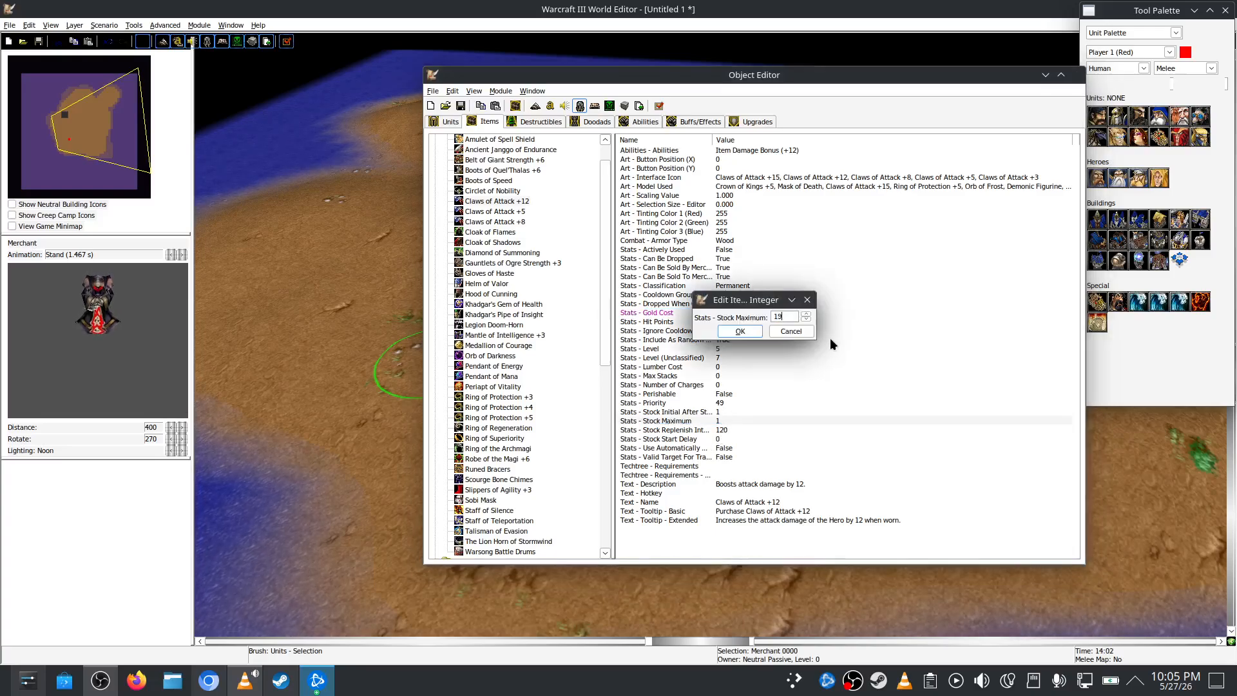
pyautogui.press('Return')
pyautogui.click(834, 322)
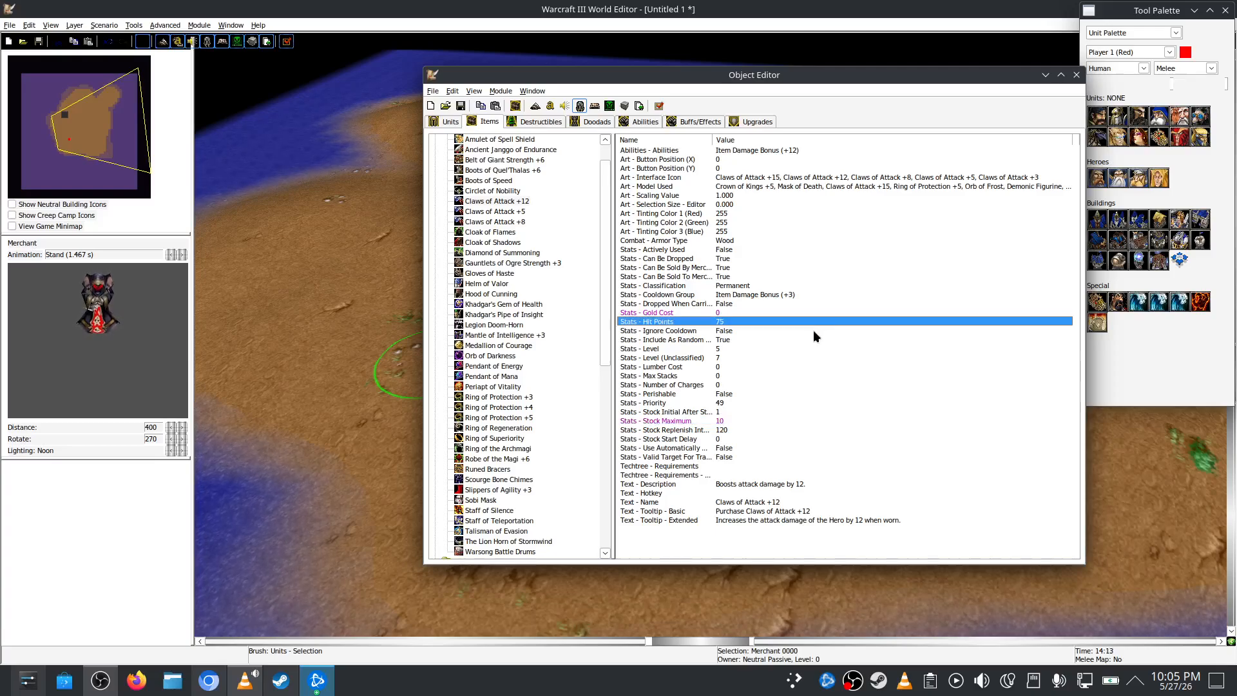
pyautogui.click(724, 423)
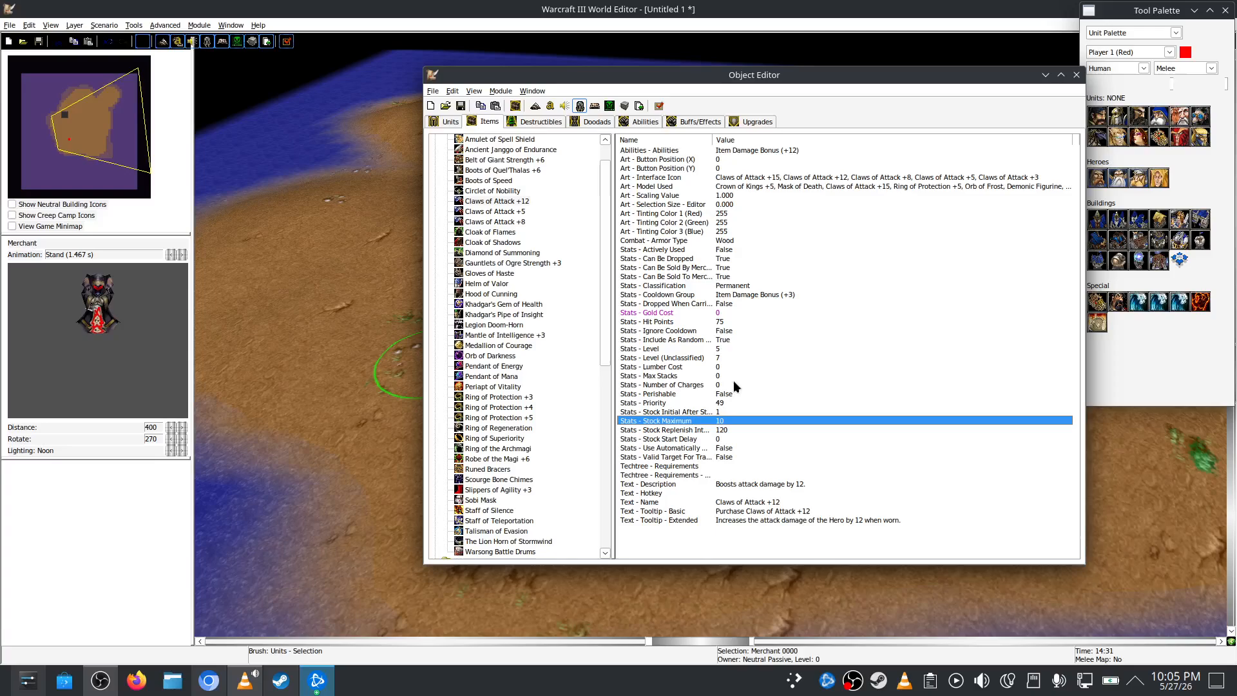
# Add Custom Item to the Items Sold list of the custom Merchant unit and accept the list
pyautogui.click(454, 123)
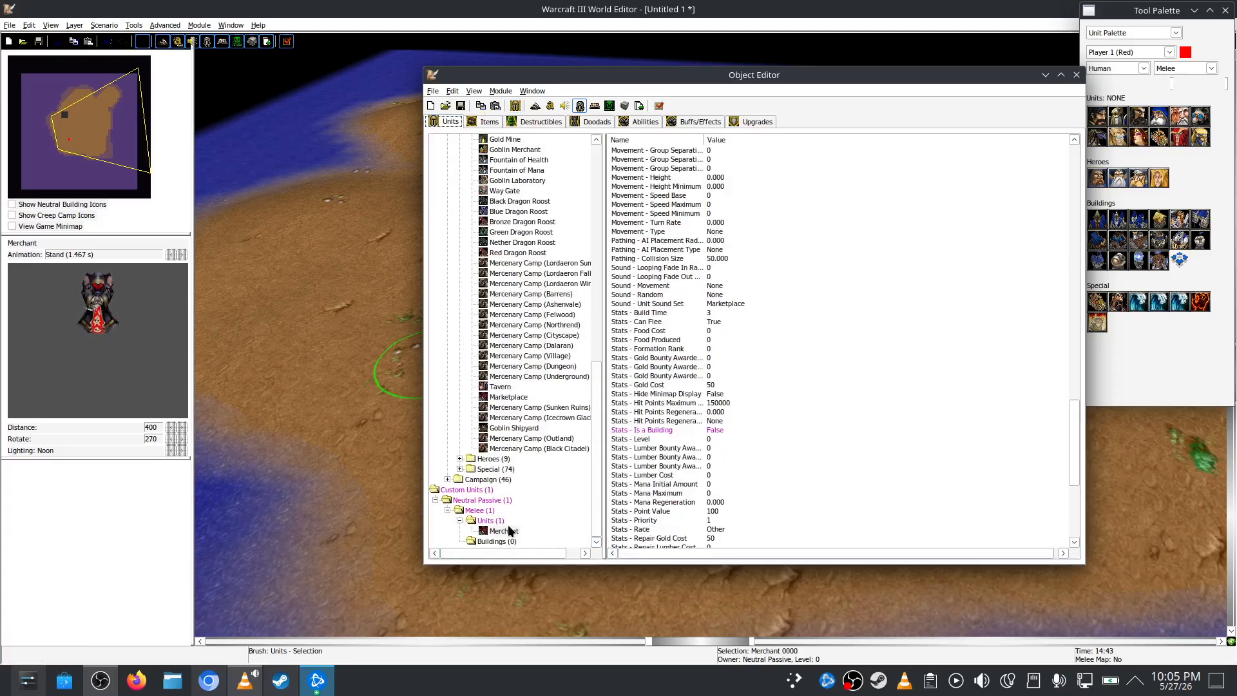
pyautogui.click(945, 386)
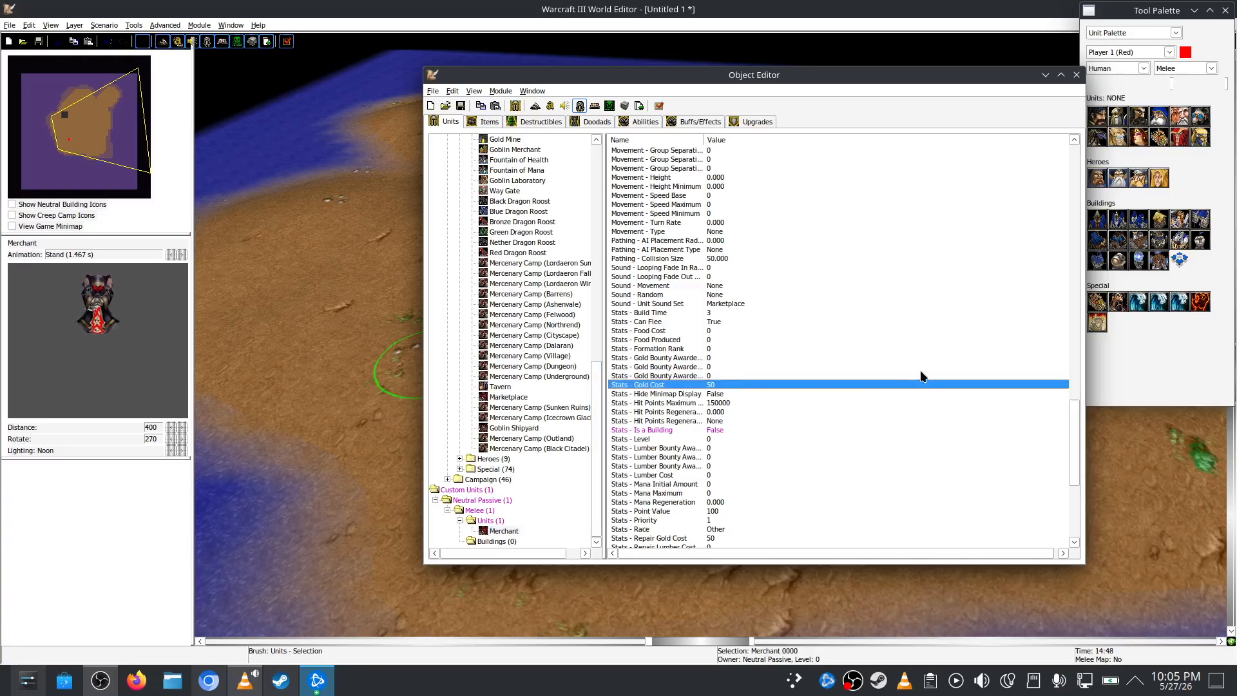
pyautogui.scroll(-5, 915, 393)
pyautogui.scroll(-1, 891, 398)
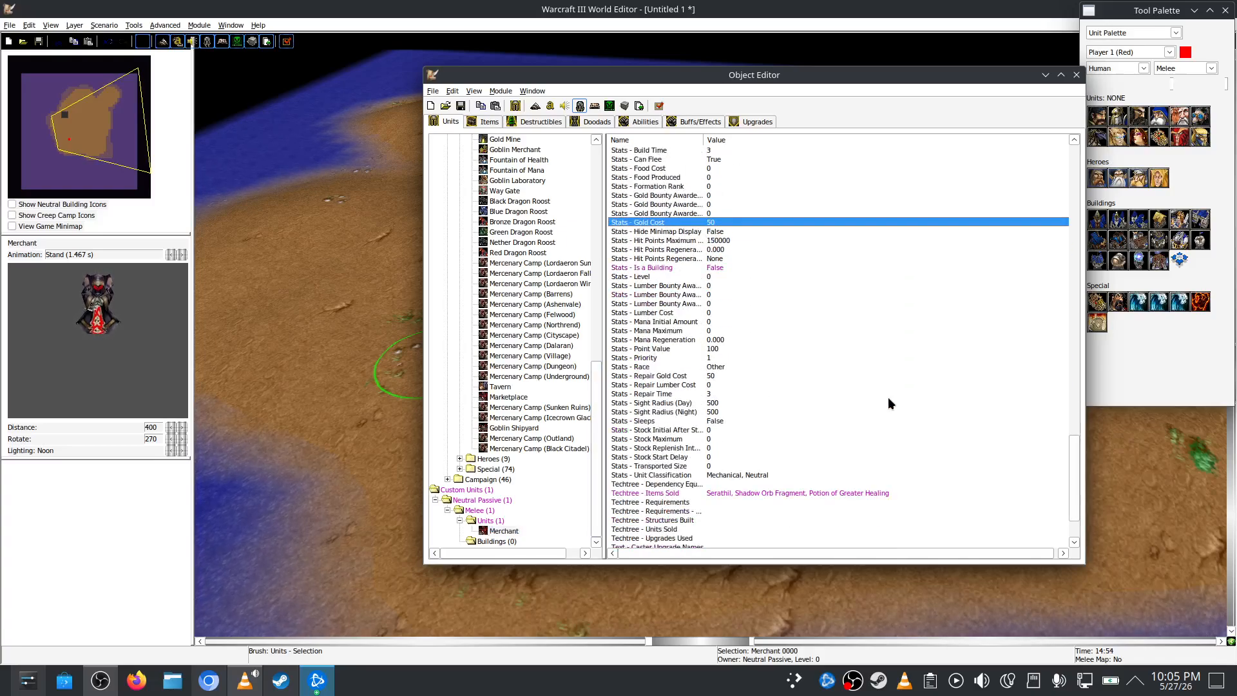
pyautogui.doubleClick(775, 496)
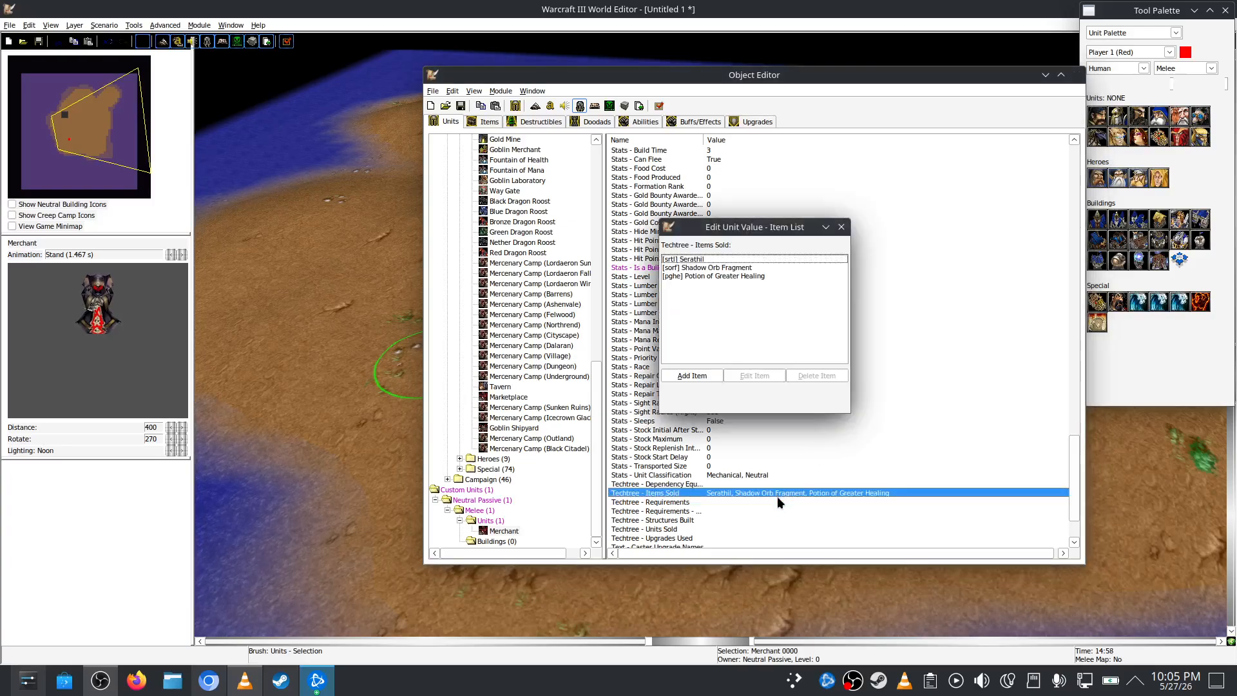
pyautogui.click(695, 377)
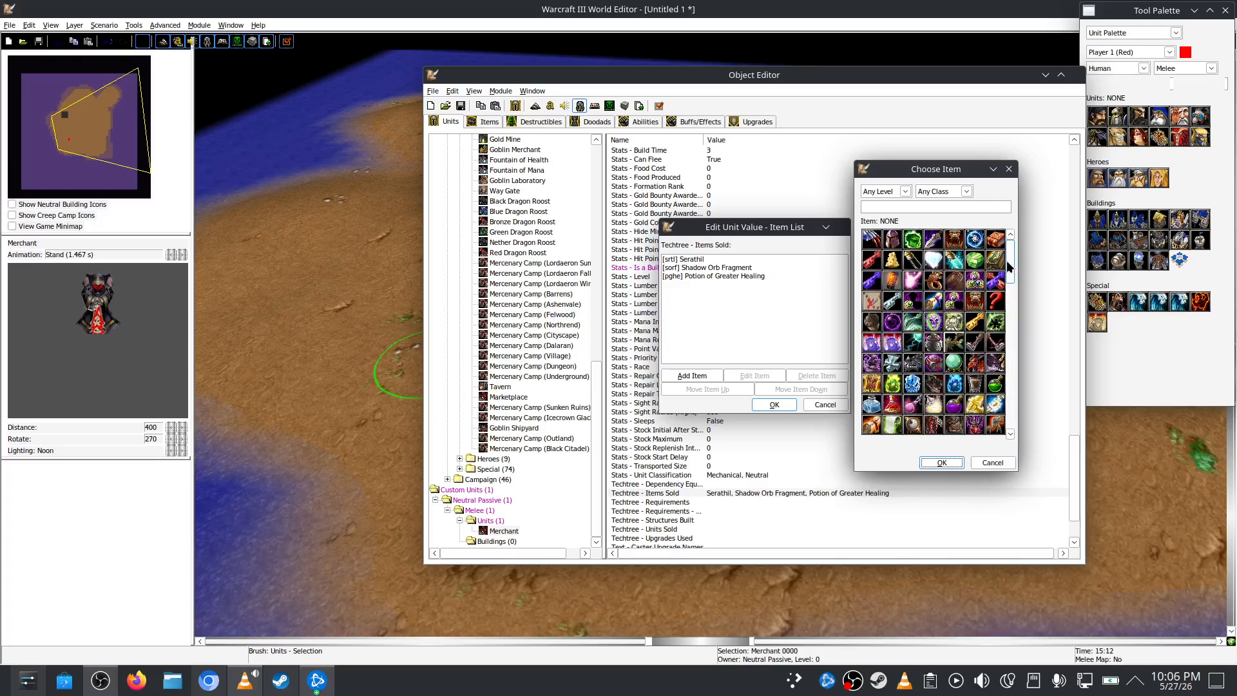
pyautogui.moveTo(1009, 266); pyautogui.dragTo(1015, 418)
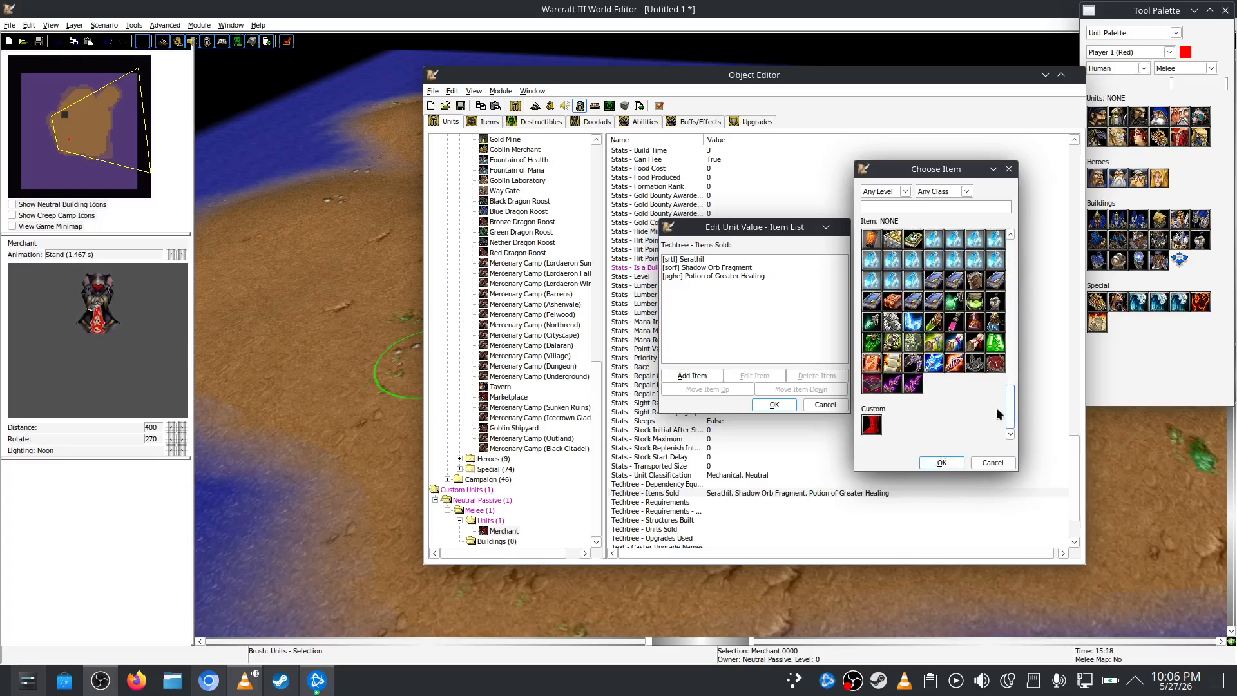
pyautogui.click(873, 424)
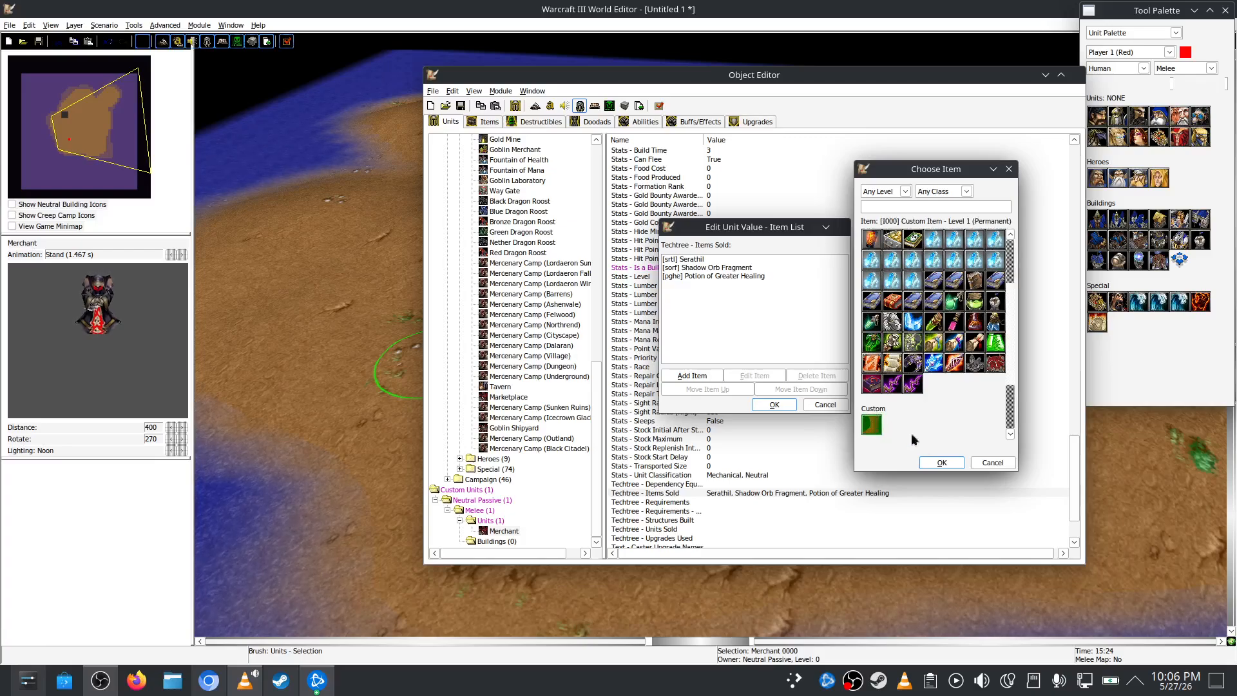
pyautogui.click(942, 463)
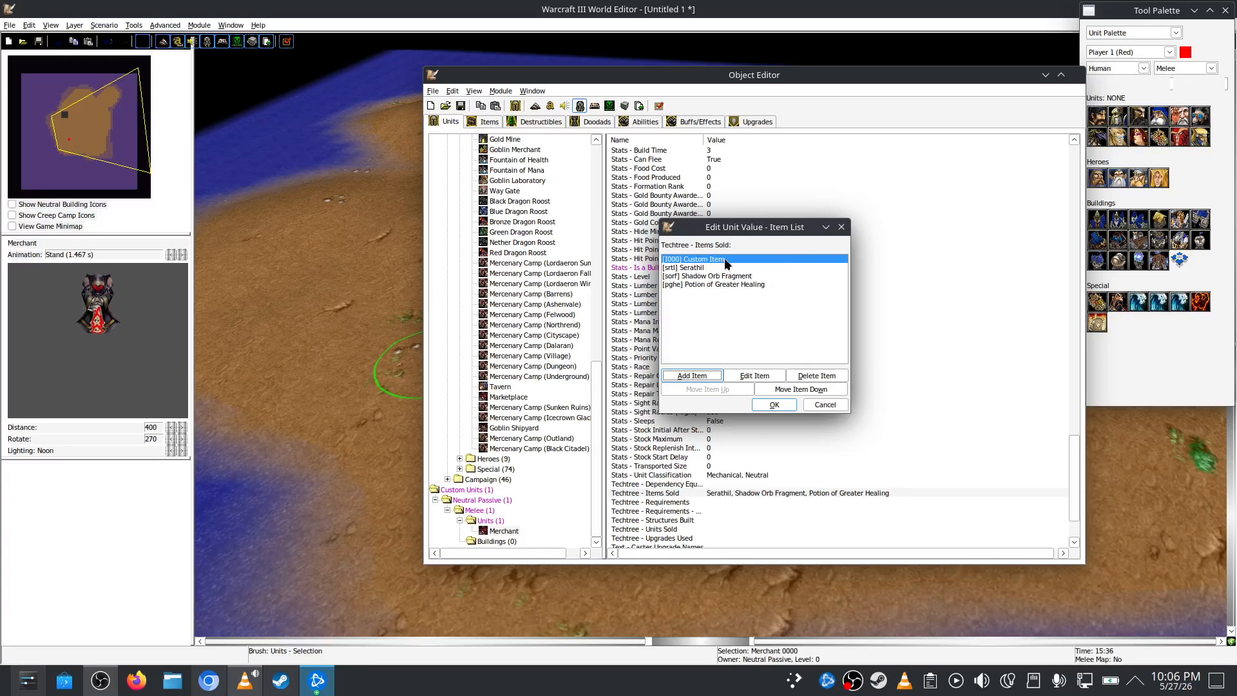
pyautogui.click(775, 405)
pyautogui.click(502, 531)
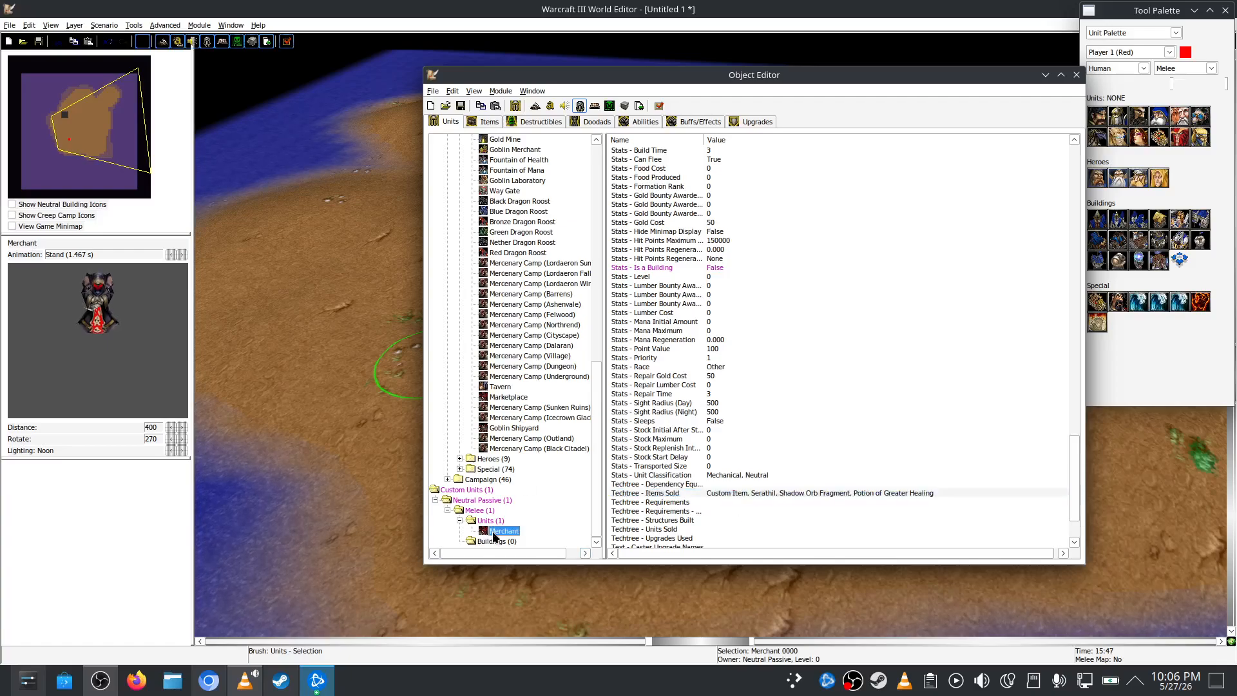
# Open the Trigger Editor from the map window and delete the Melee Initialization trigger
pyautogui.click(303, 280)
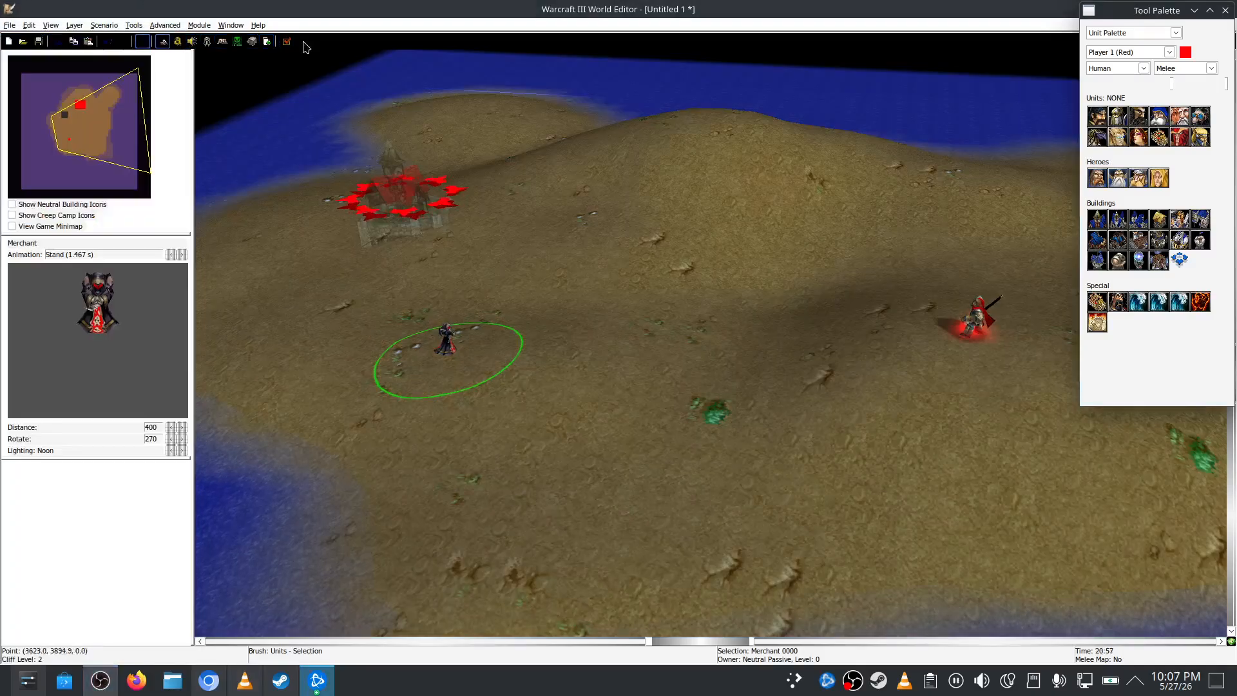
pyautogui.click(178, 41)
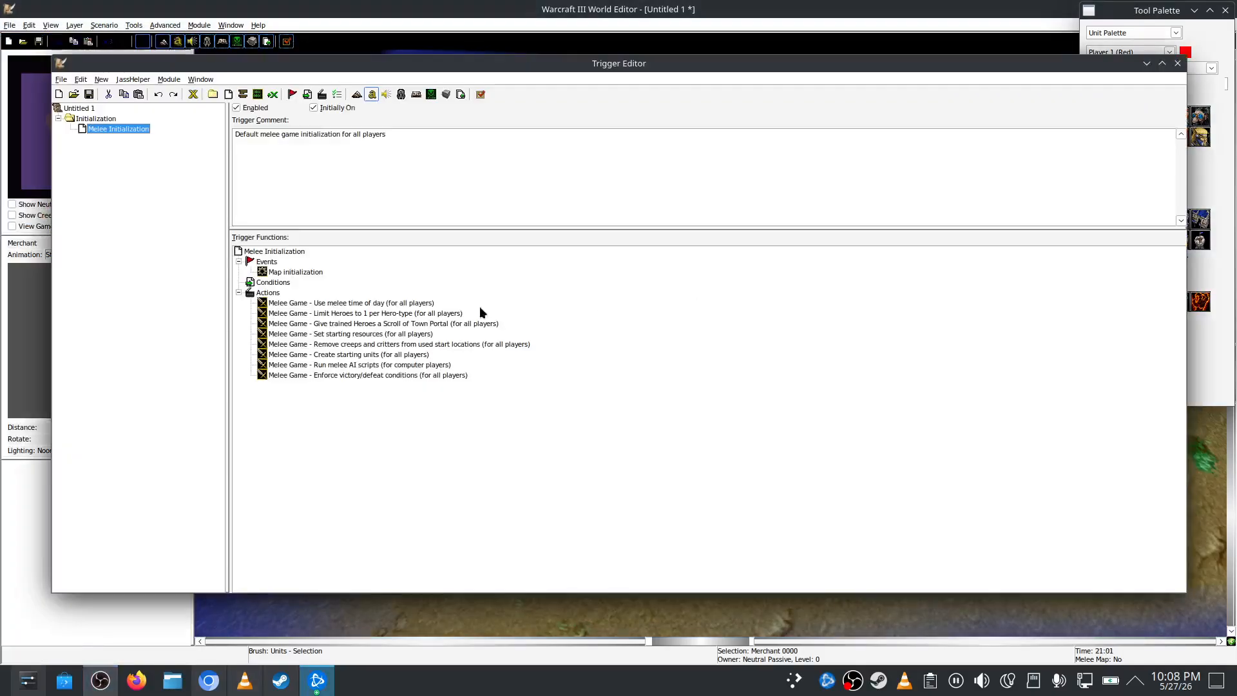
pyautogui.rightClick(97, 127)
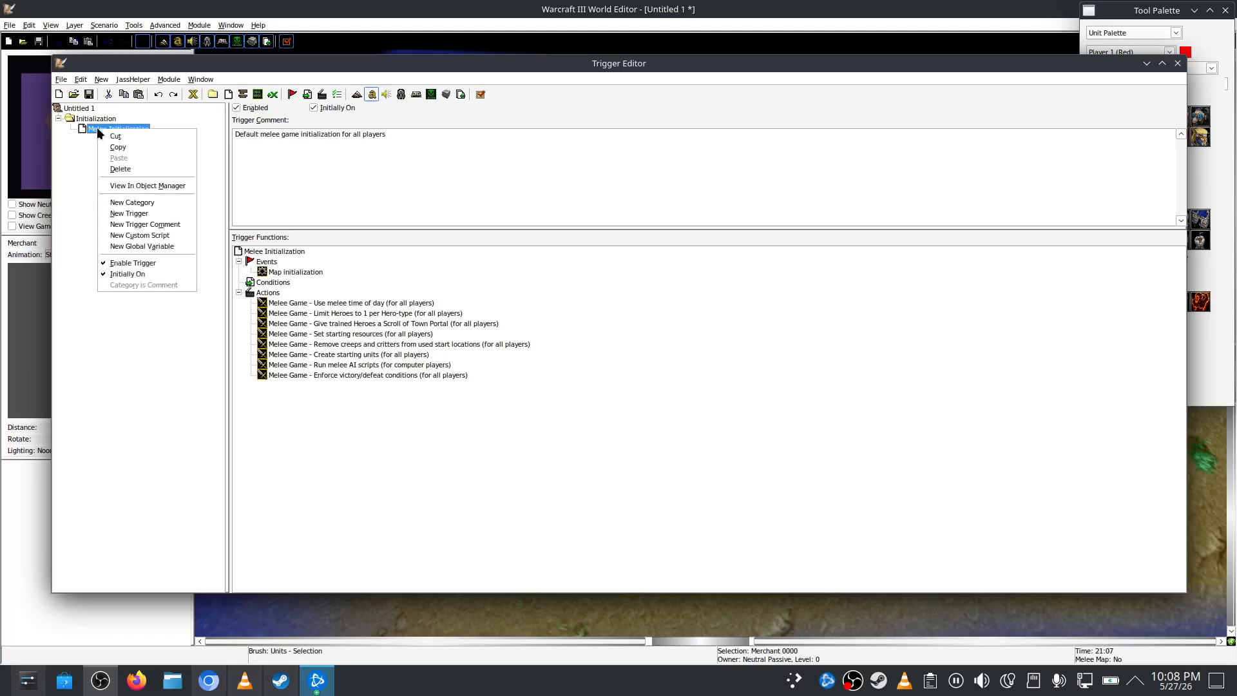
pyautogui.click(179, 170)
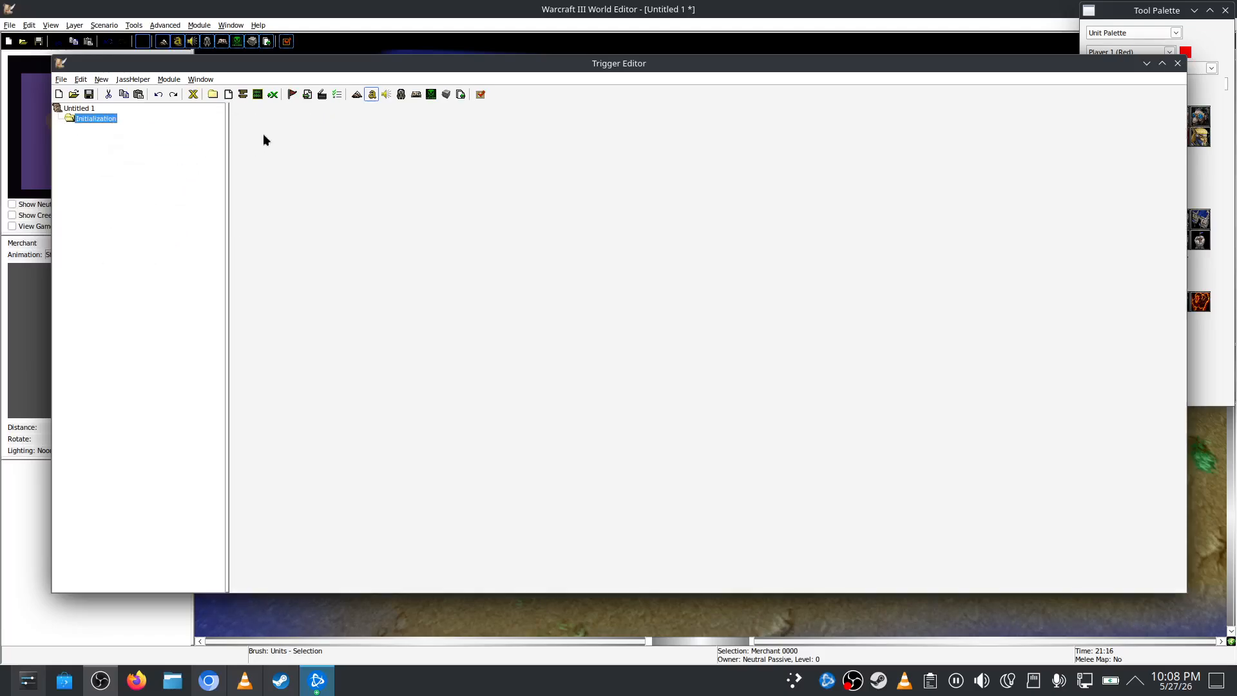
# Create a trigger named Ini in the Initialization category and give it the Map Initialization event
pyautogui.click(228, 95)
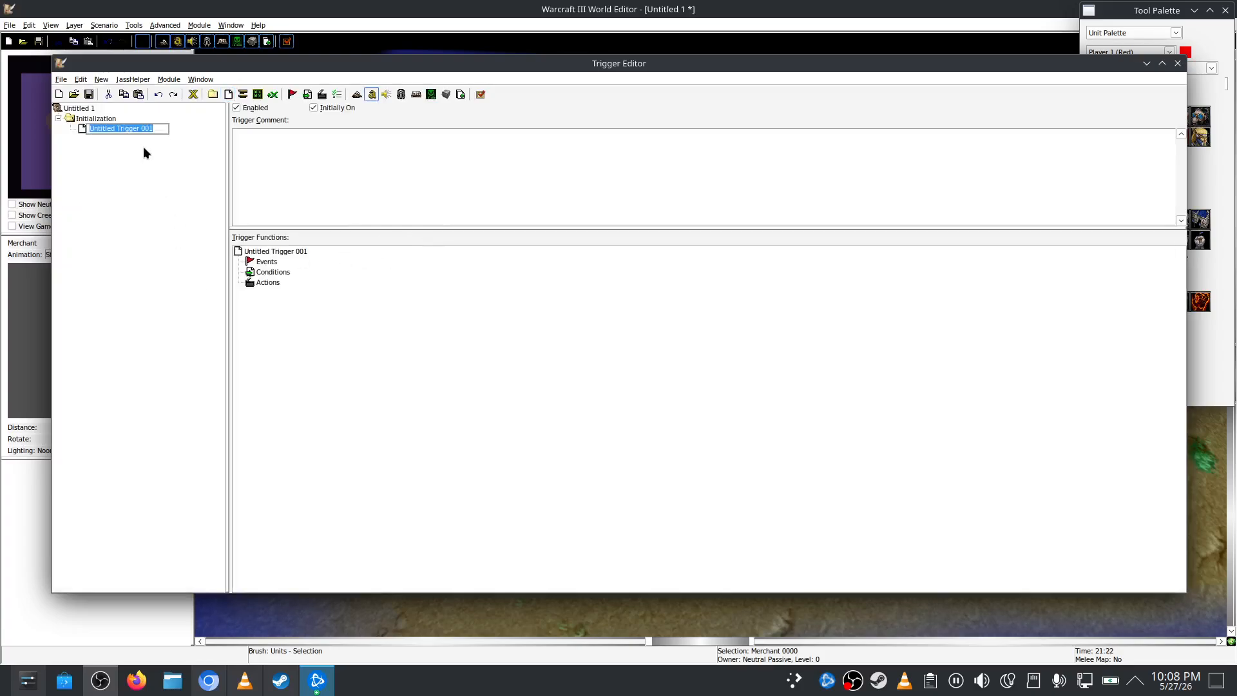
pyautogui.write('Ini')
pyautogui.press('Return')
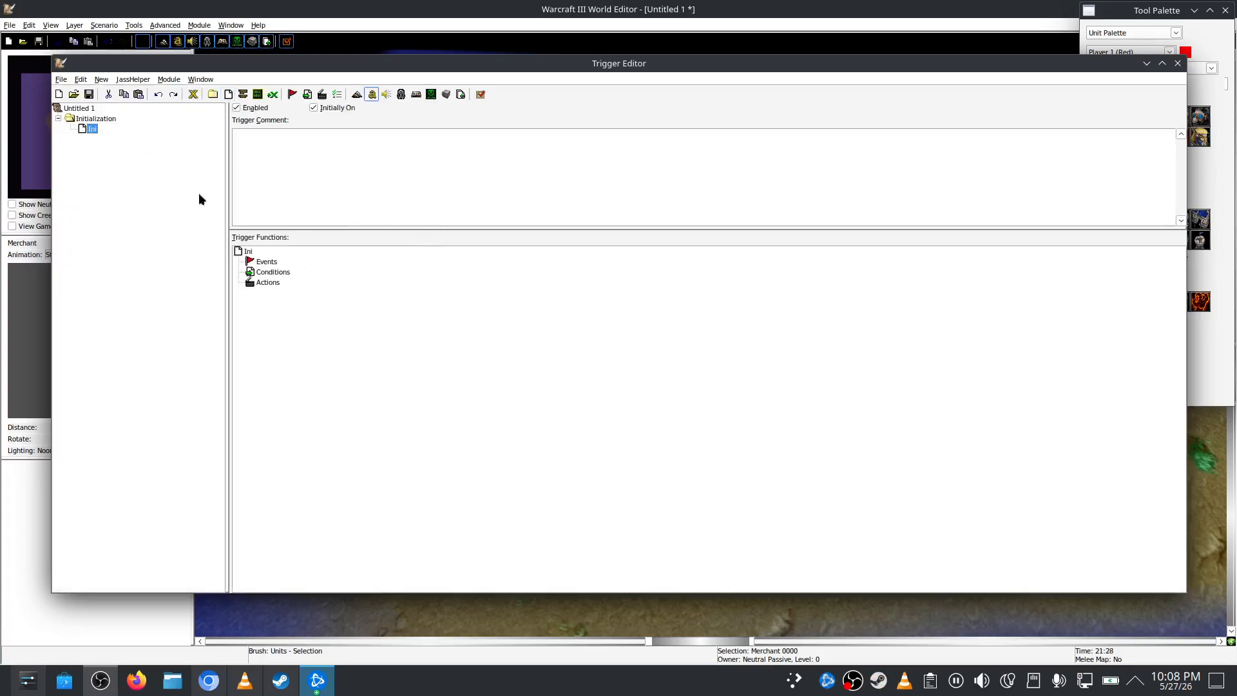
pyautogui.click(264, 262)
pyautogui.rightClick(273, 261)
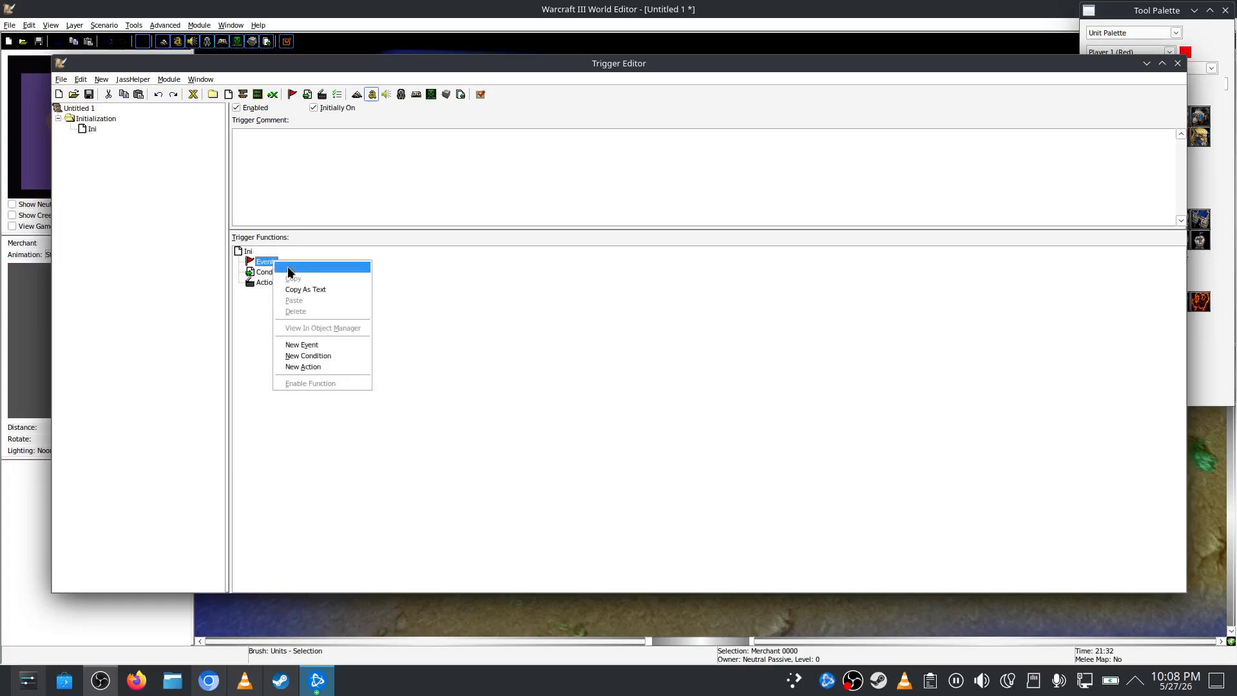
pyautogui.click(303, 344)
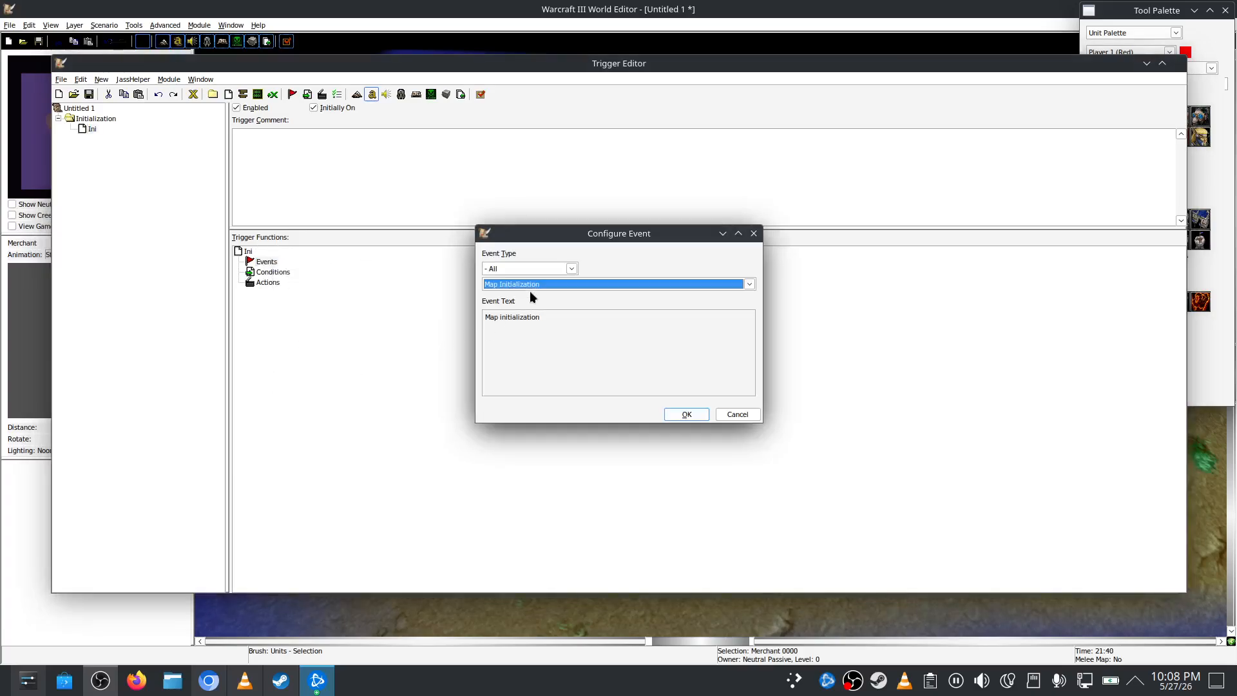
pyautogui.click(705, 416)
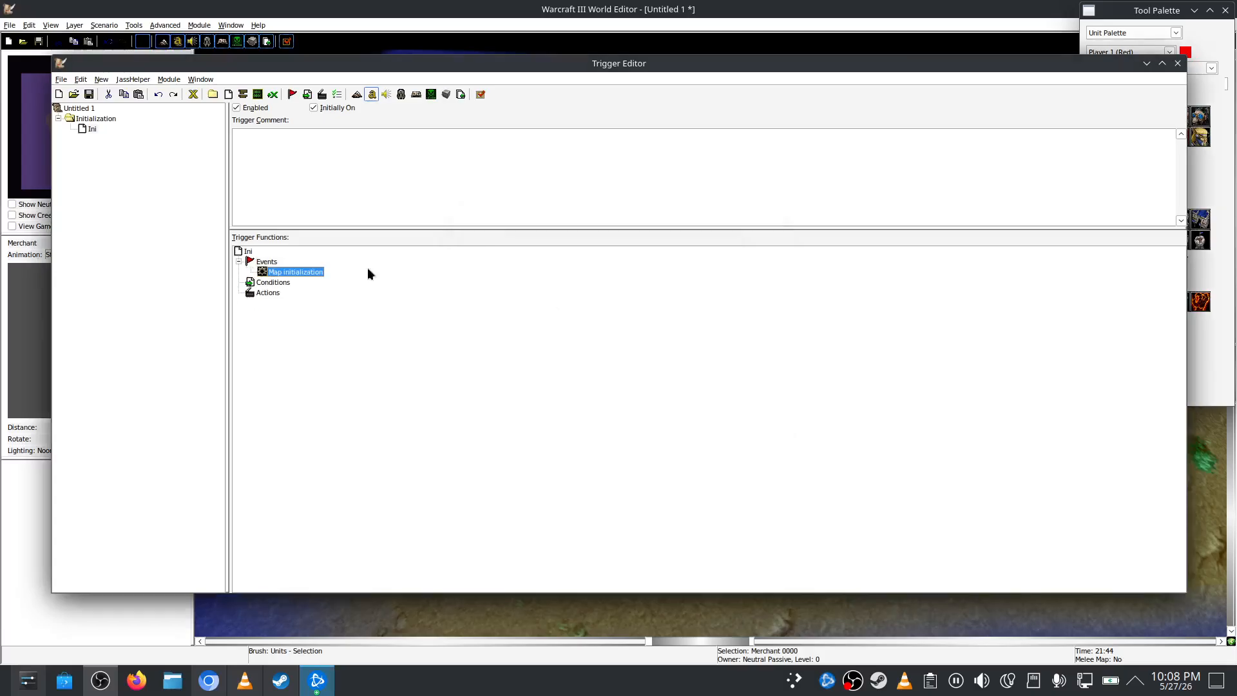
# Start a new action in the Ini trigger and set it to Camera - Apply Camera Object (Timed)
pyautogui.rightClick(270, 295)
pyautogui.click(334, 397)
pyautogui.click(610, 285)
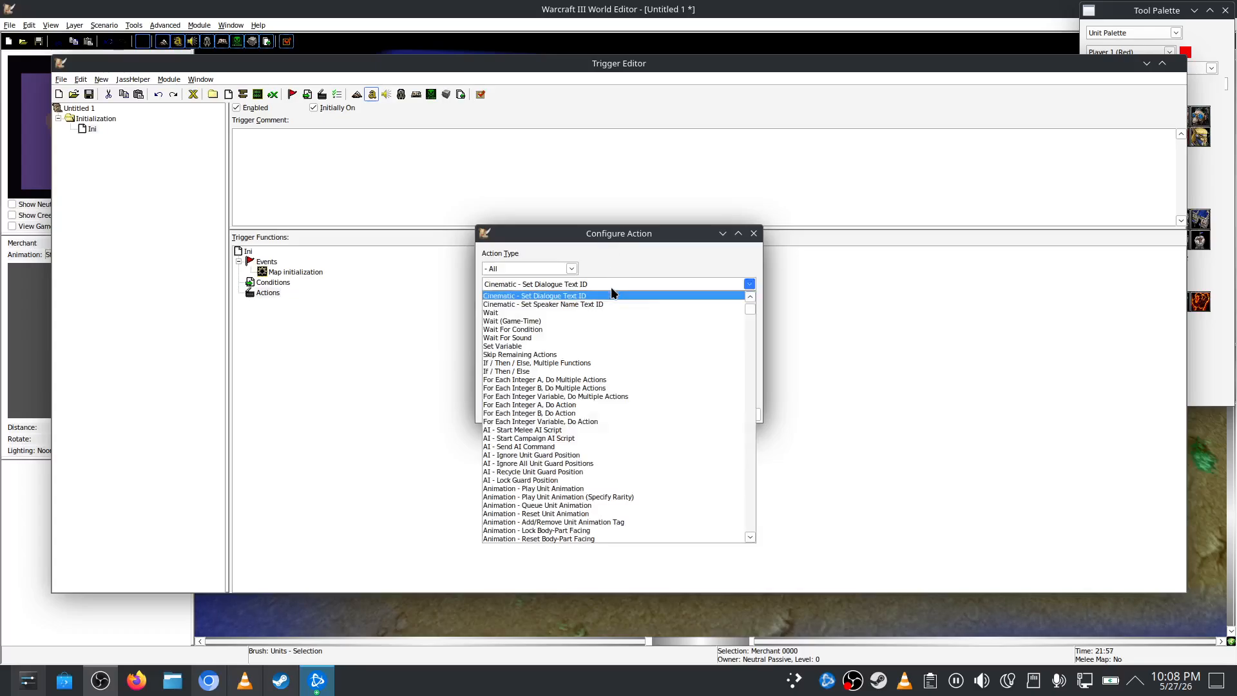
pyautogui.scroll(-8, 589, 451)
pyautogui.click(592, 412)
pyautogui.click(618, 284)
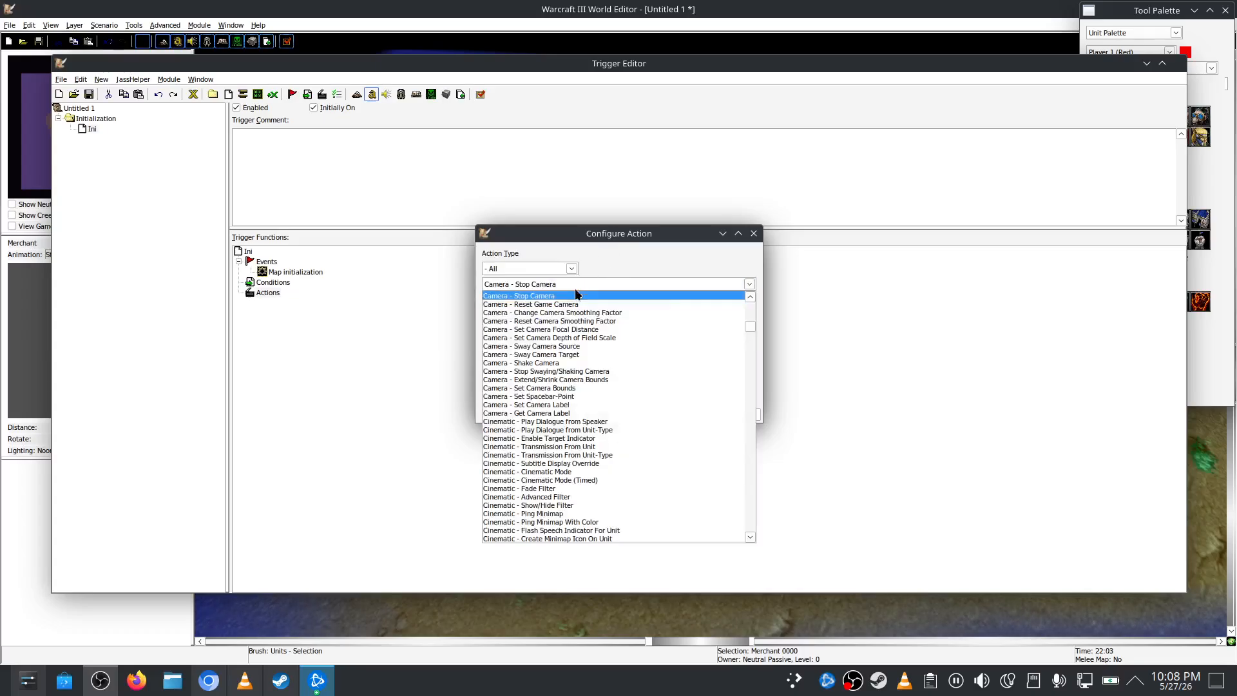
pyautogui.scroll(4, 599, 413)
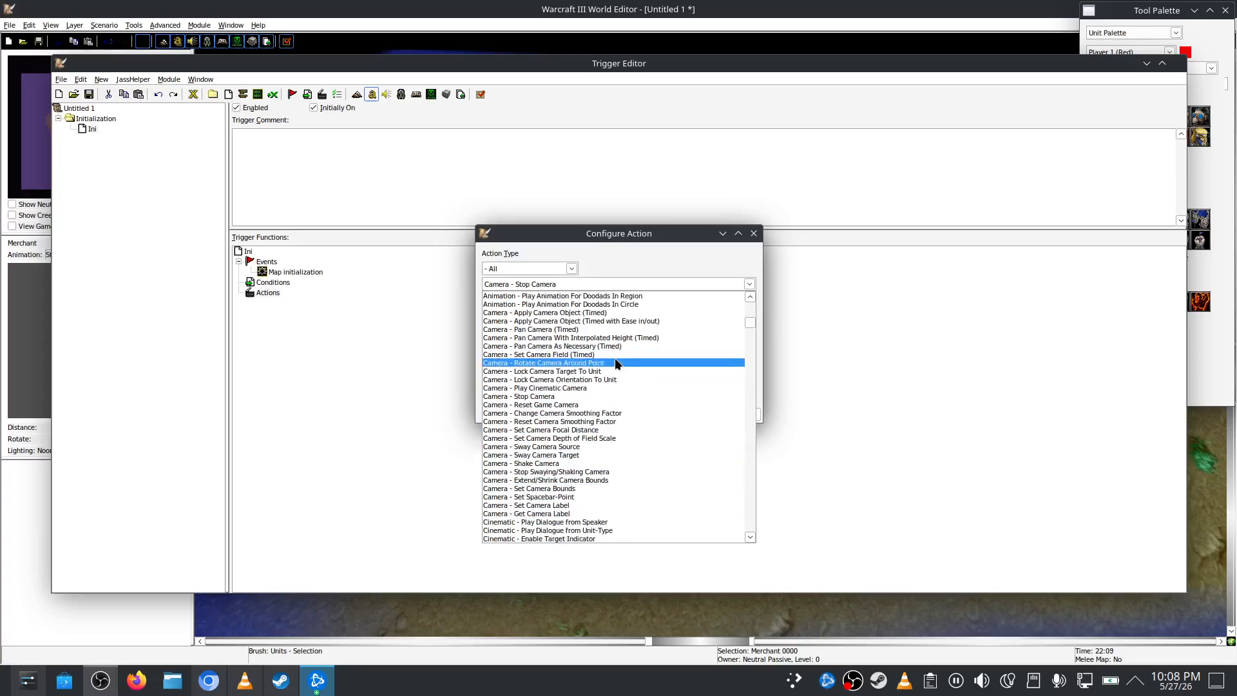
pyautogui.click(617, 313)
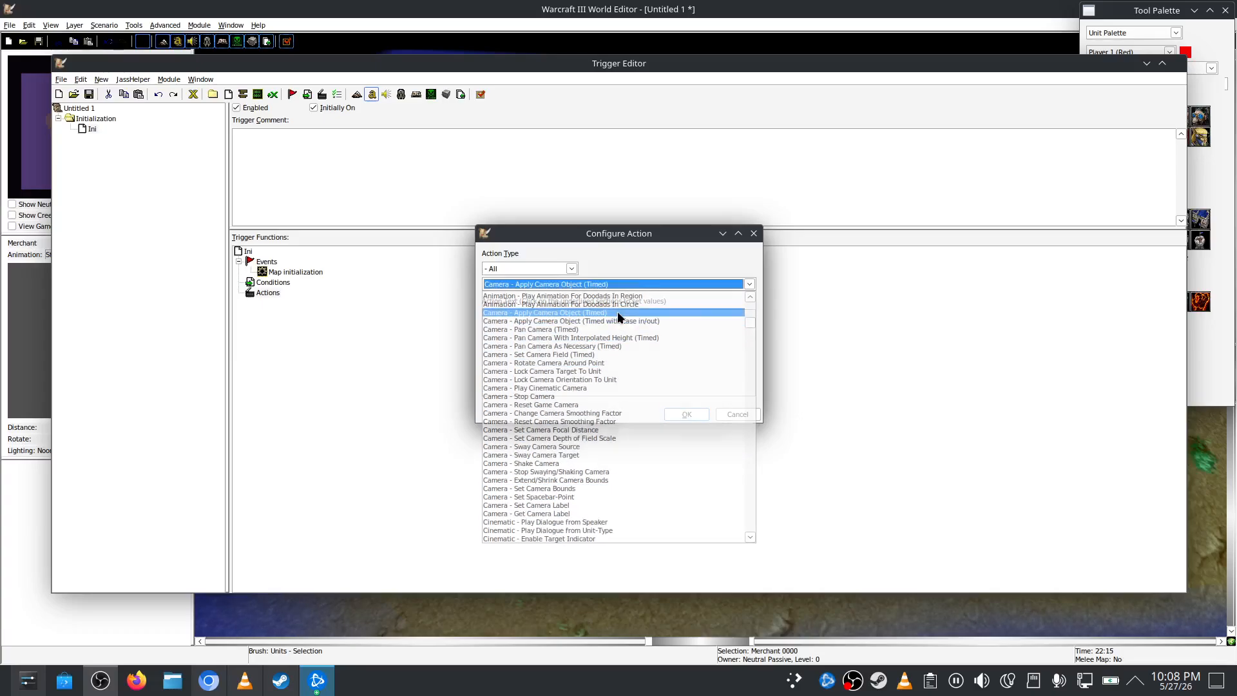
# Create a new camera from an adjusted map view, assign it as the action's camera object, and accept the action for Player 1 (Red)
pyautogui.click(531, 319)
pyautogui.click(685, 274)
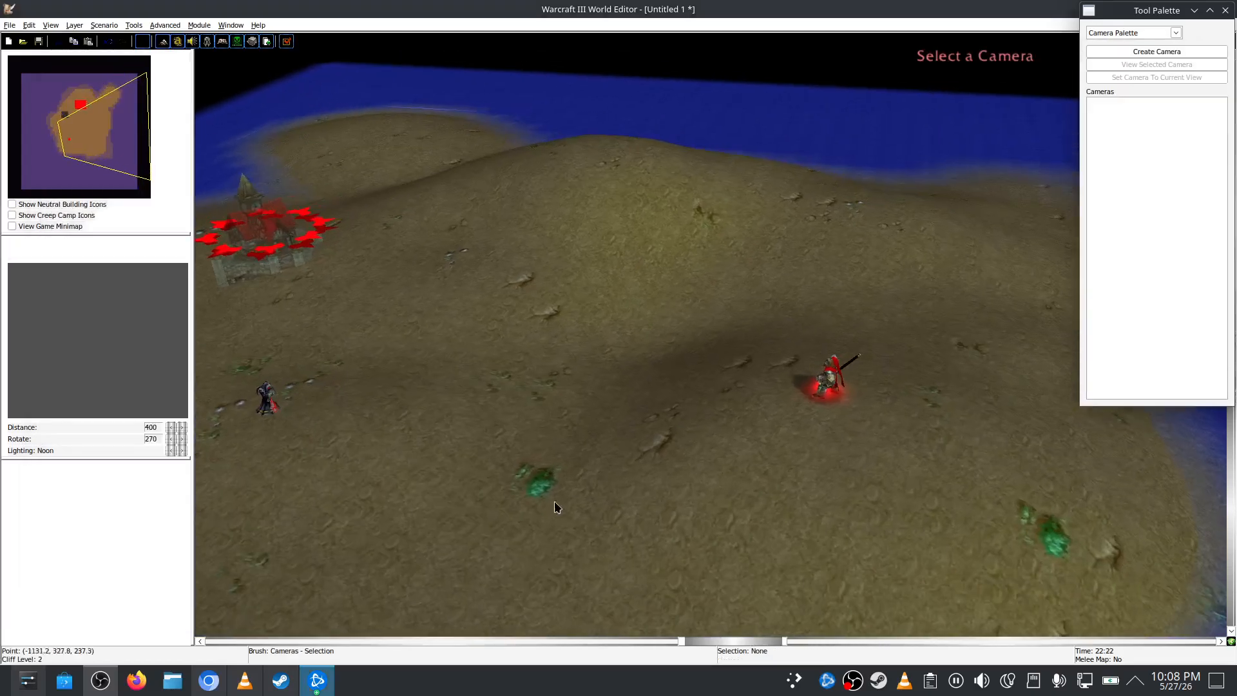
pyautogui.keyDown('ctrl'); pyautogui.moveTo(554, 502); pyautogui.dragTo(754, 497, button='right'); pyautogui.keyUp('ctrl')
pyautogui.scroll(2, 753, 496)
pyautogui.keyDown('ctrl'); pyautogui.moveTo(560, 530); pyautogui.dragTo(807, 426, button='right'); pyautogui.keyUp('ctrl')
pyautogui.click(1146, 54)
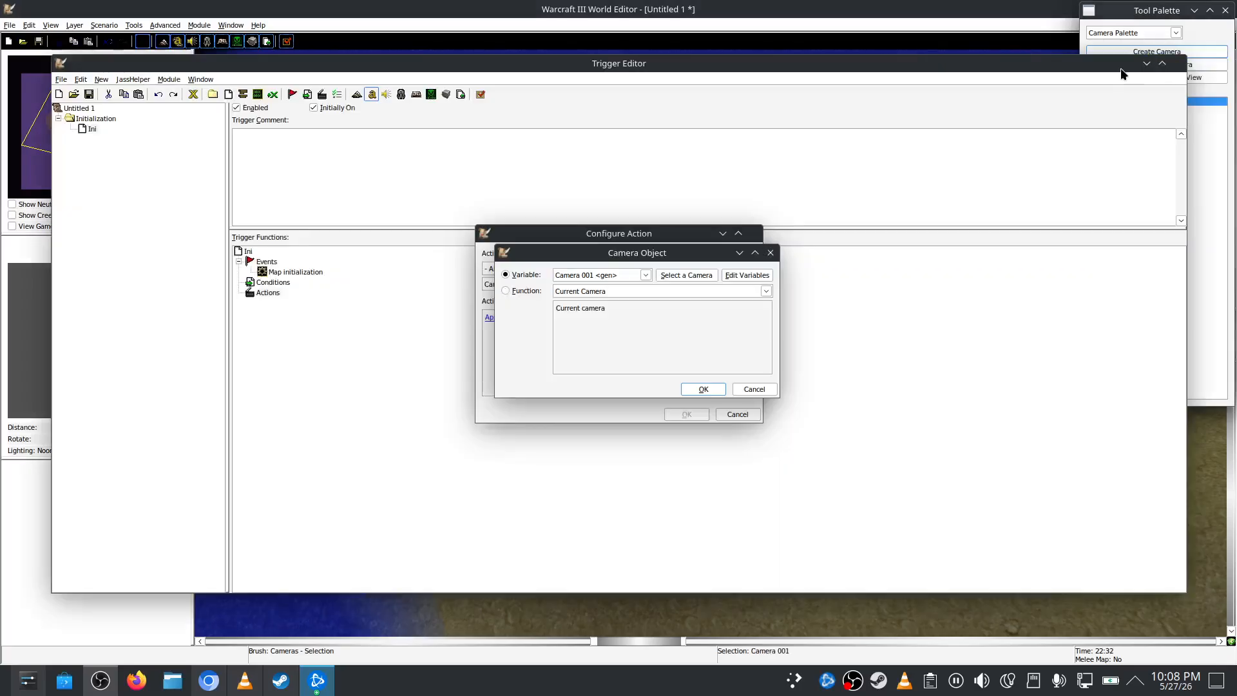
pyautogui.click(703, 390)
pyautogui.click(687, 414)
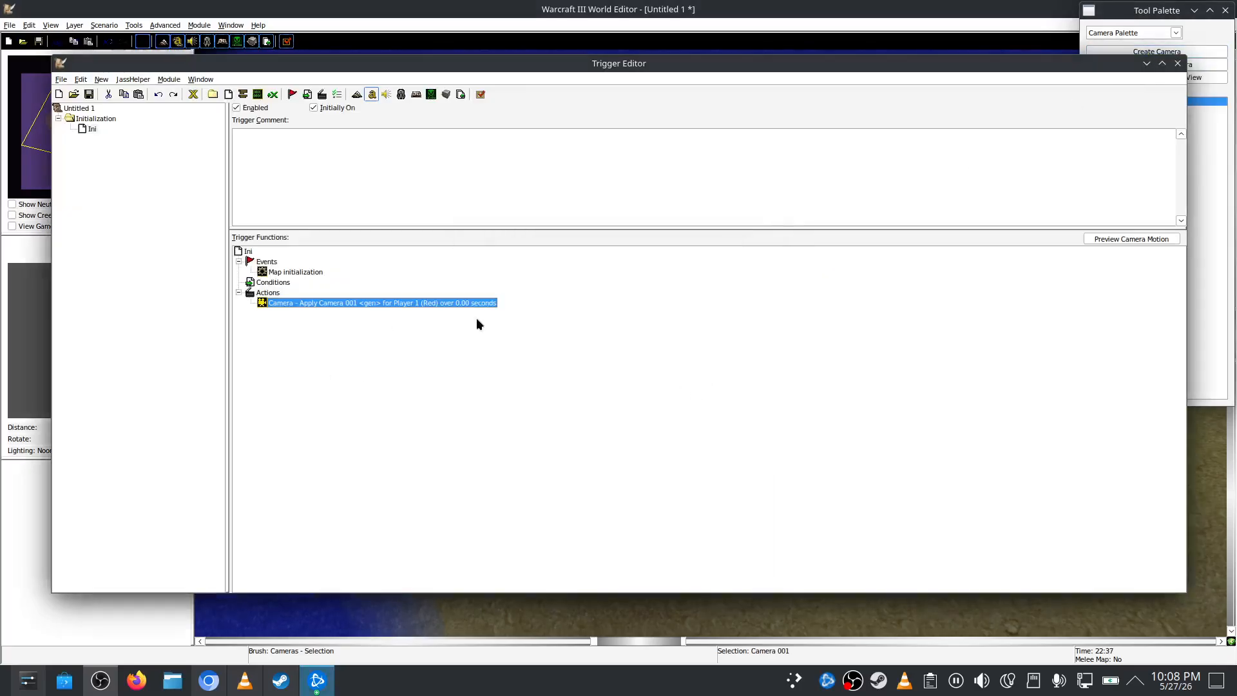
# Duplicate the camera action and change the copy to Camera - Lock Camera Target To Unit, targeting the placed Paladin
pyautogui.hotkey('ctrl', 'c')
pyautogui.hotkey('ctrl', 'v')
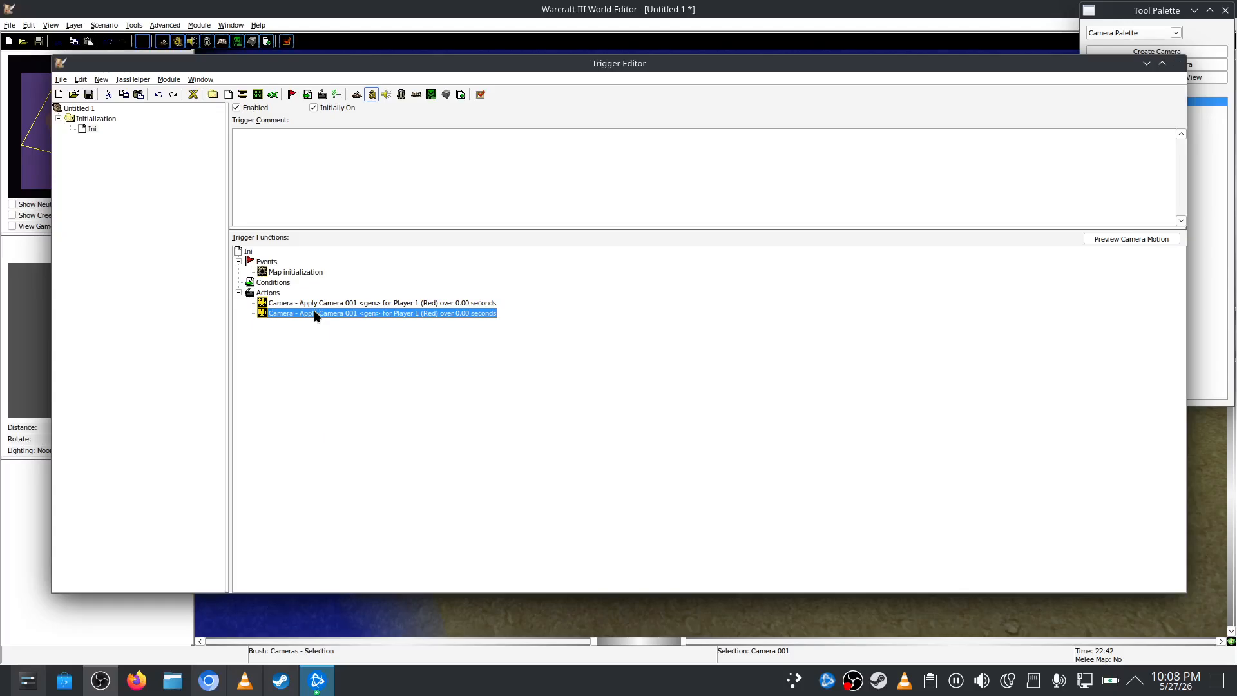
pyautogui.doubleClick(314, 312)
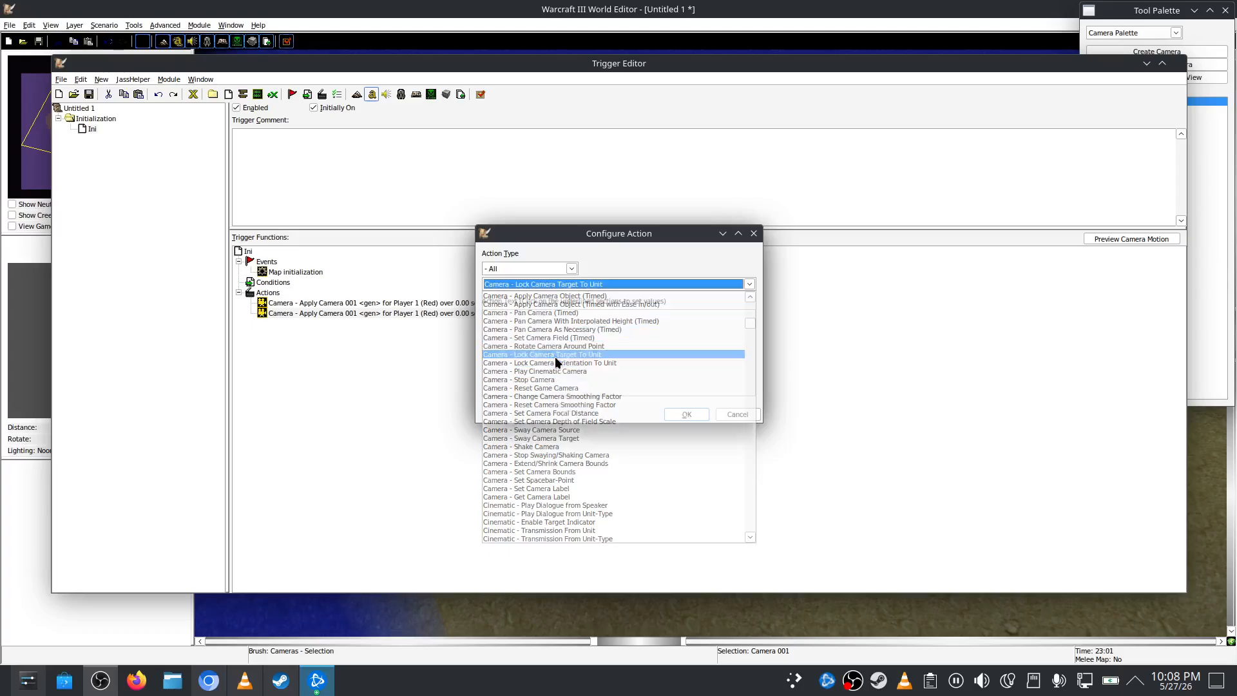
pyautogui.click(555, 355)
pyautogui.click(644, 316)
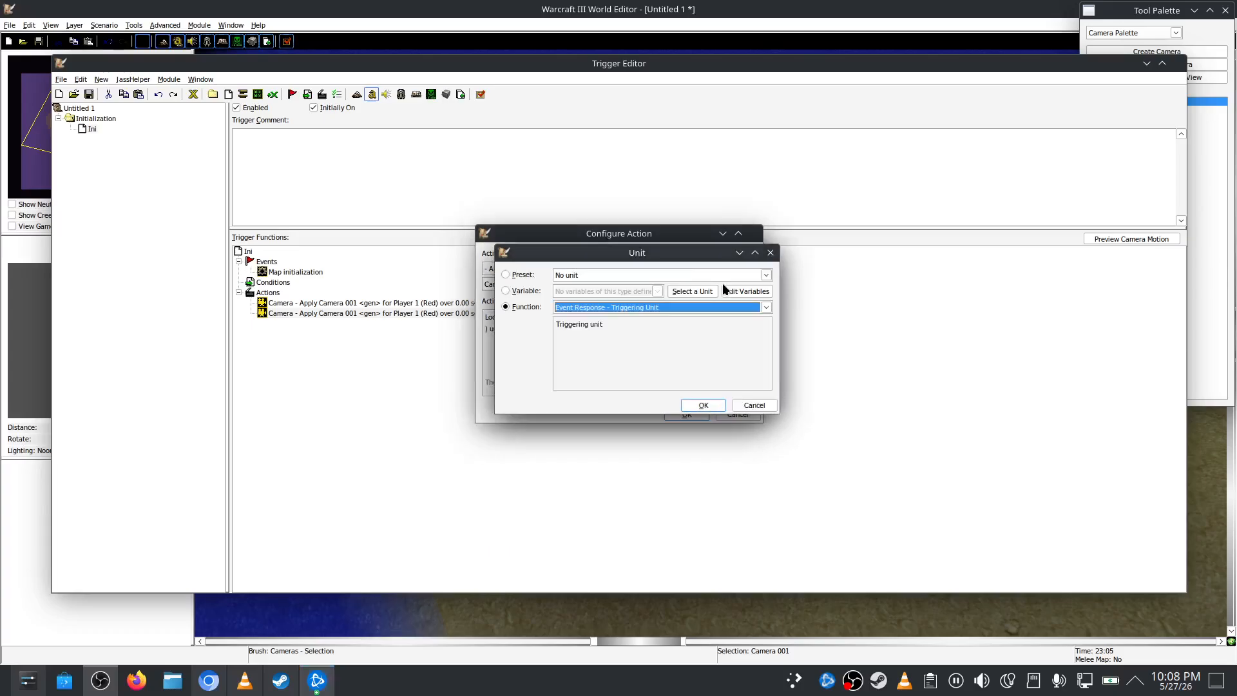
pyautogui.click(689, 292)
pyautogui.click(664, 332)
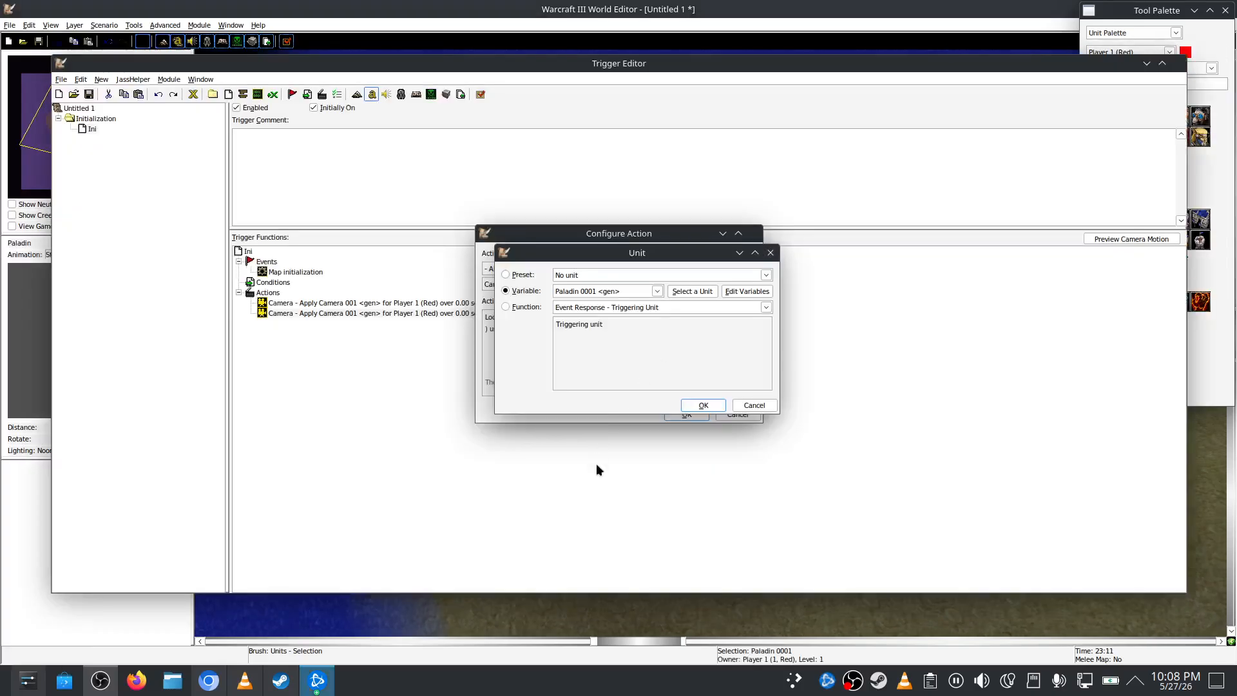
pyautogui.click(701, 406)
pyautogui.click(686, 413)
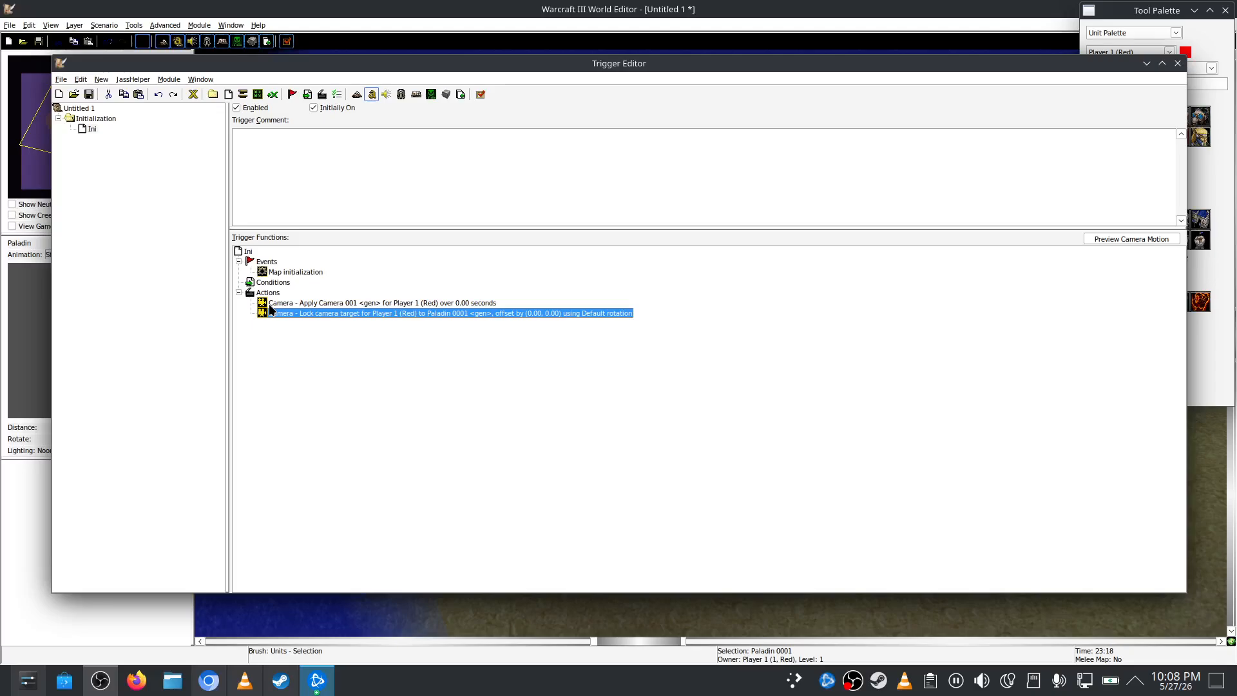
# Review the Ini trigger's event and camera actions, and inspect the camera placed beside the Paladin on the map
pyautogui.click(308, 303)
pyautogui.click(311, 312)
pyautogui.click(303, 272)
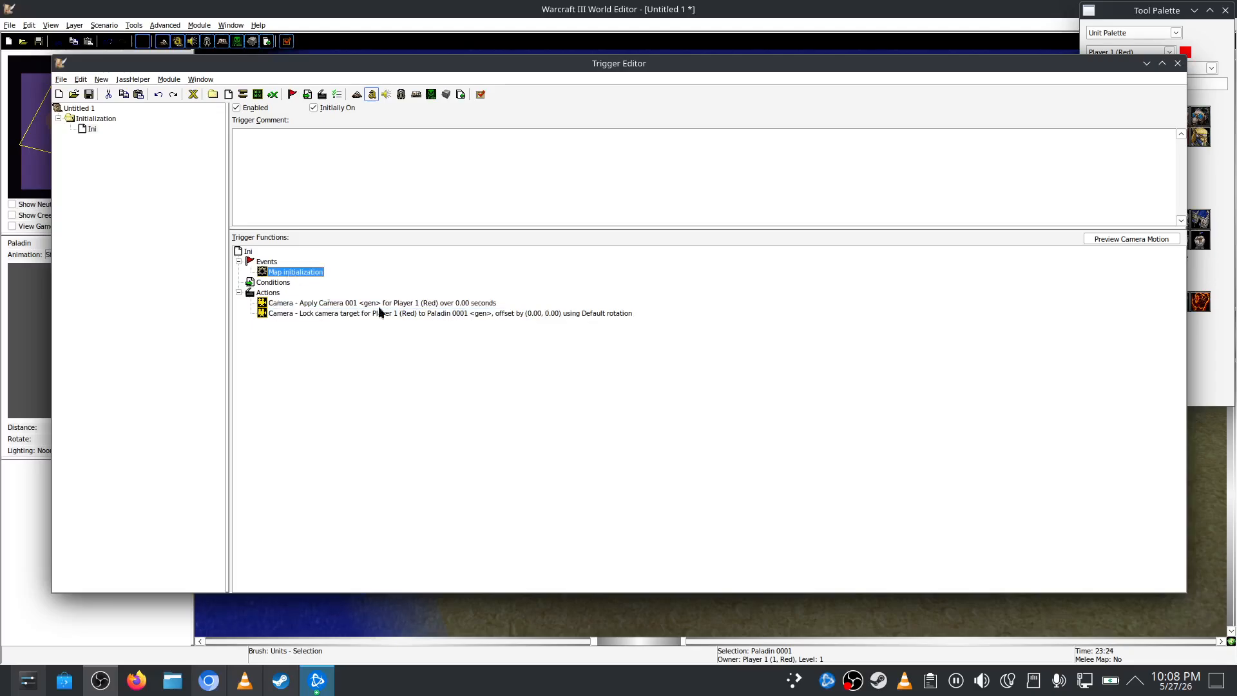
pyautogui.click(317, 313)
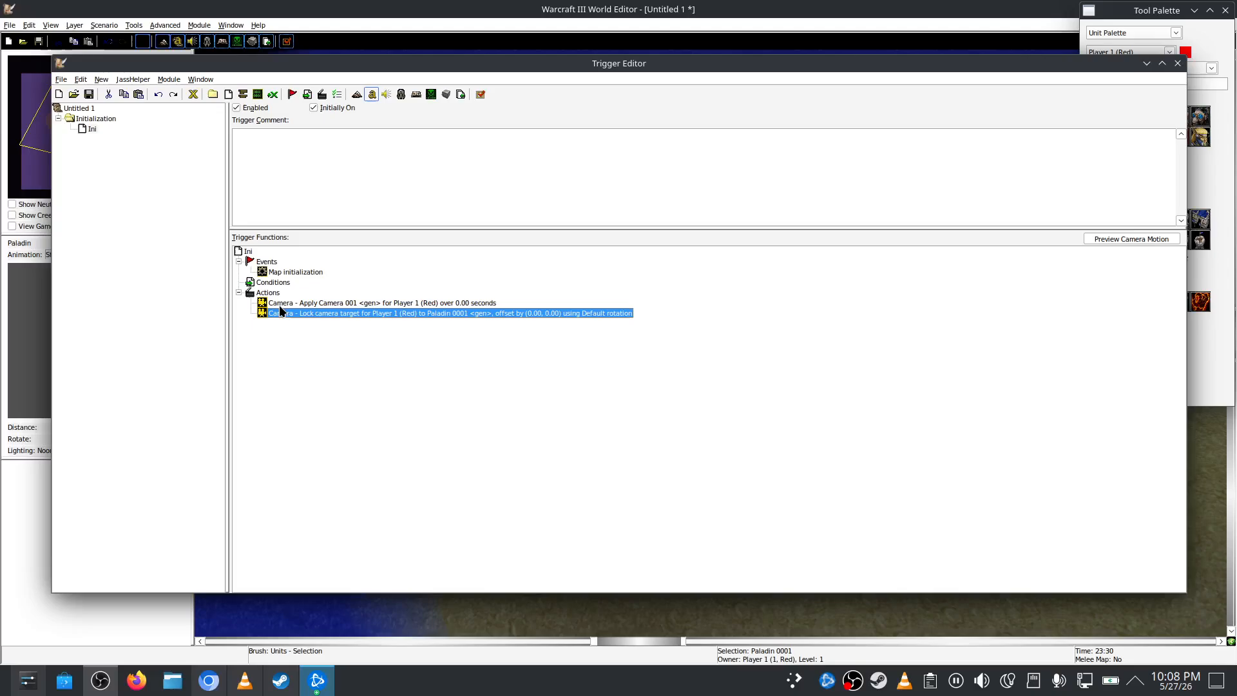
pyautogui.click(598, 4)
pyautogui.moveTo(879, 367); pyautogui.dragTo(530, 459, button='right')
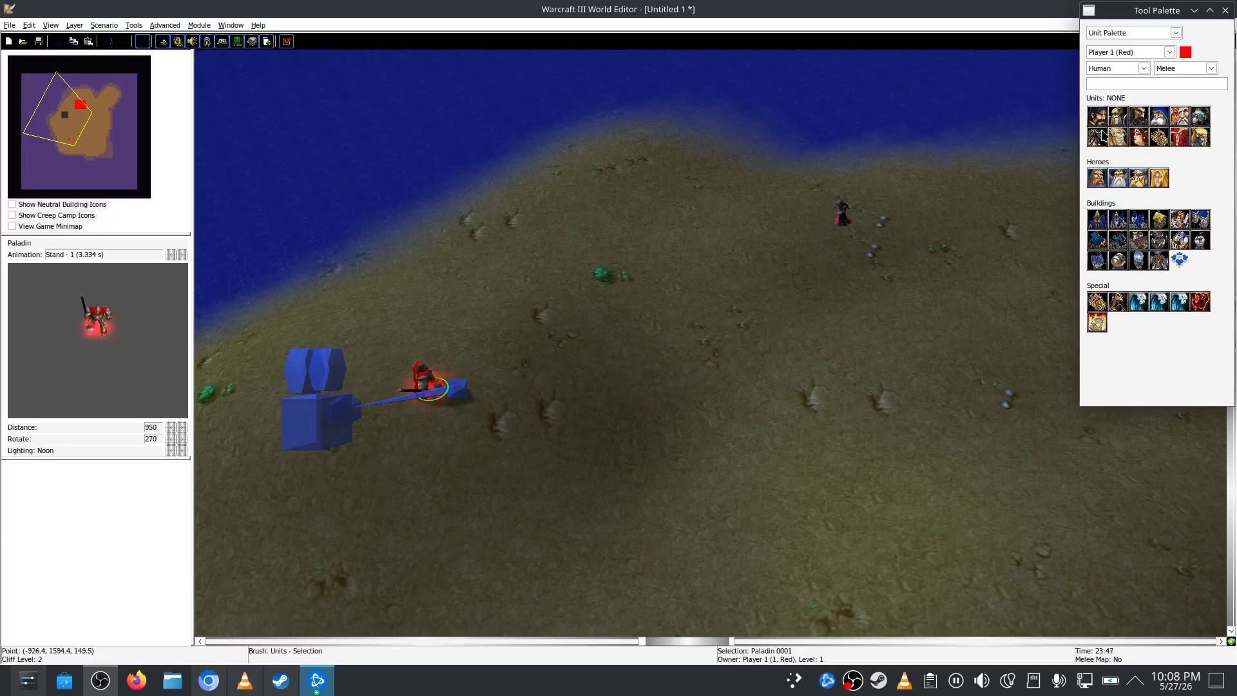
pyautogui.click(100, 680)
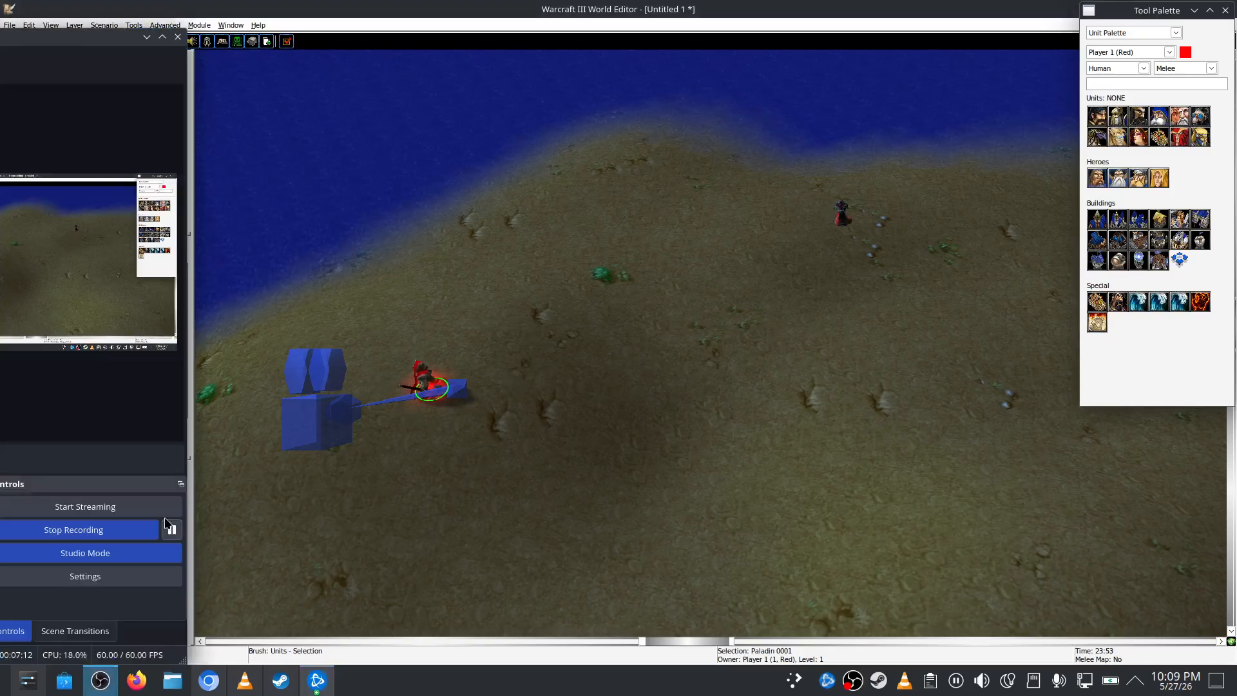
pyautogui.click(171, 529)
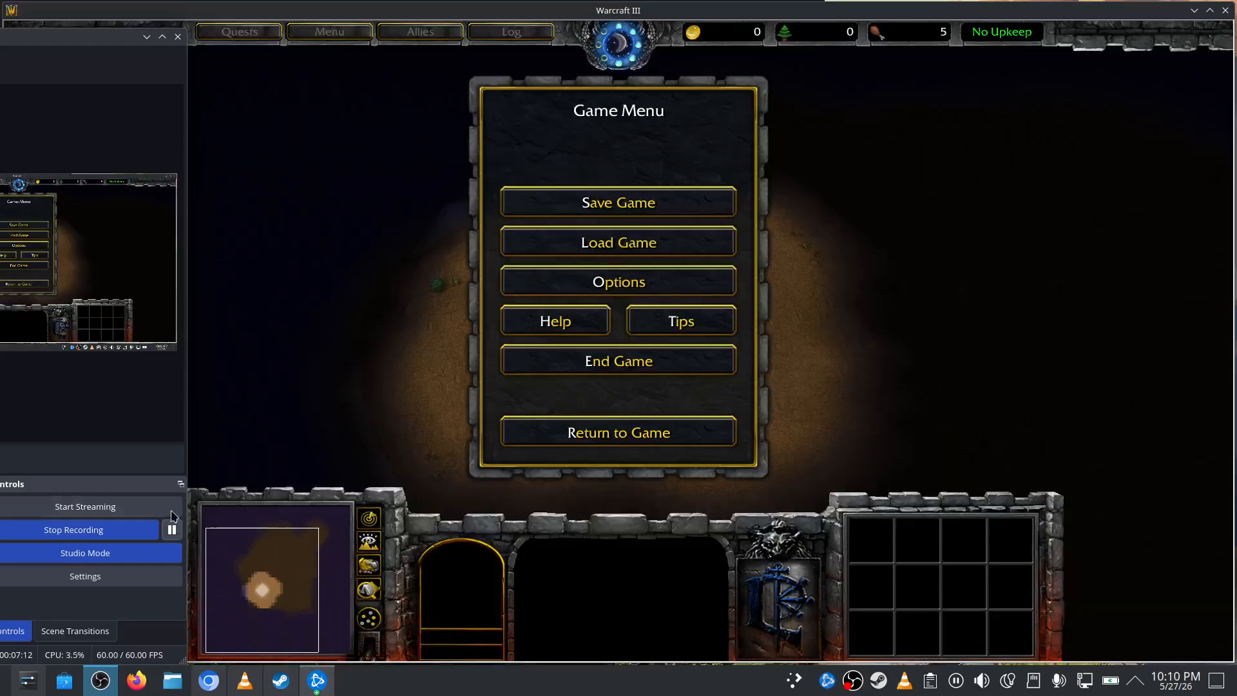
# Switch to the running Warcraft III test game, resume it, and move the Paladin across the island to the Merchant
pyautogui.click(229, 348)
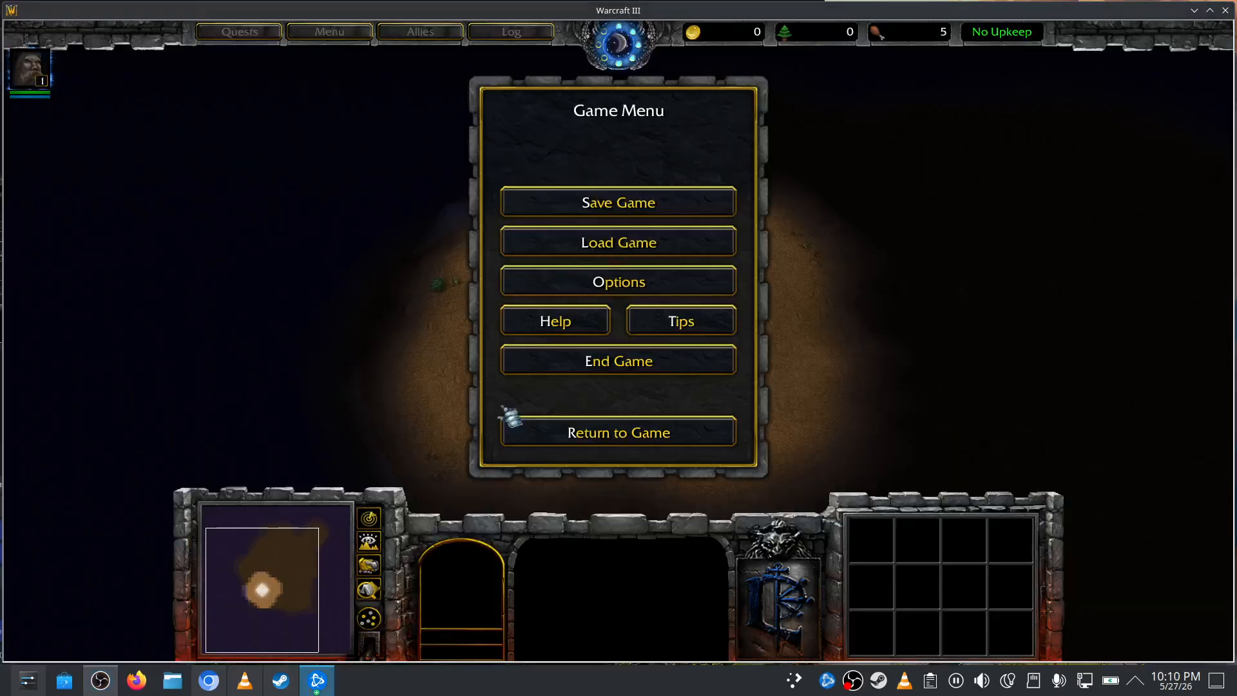
pyautogui.click(619, 441)
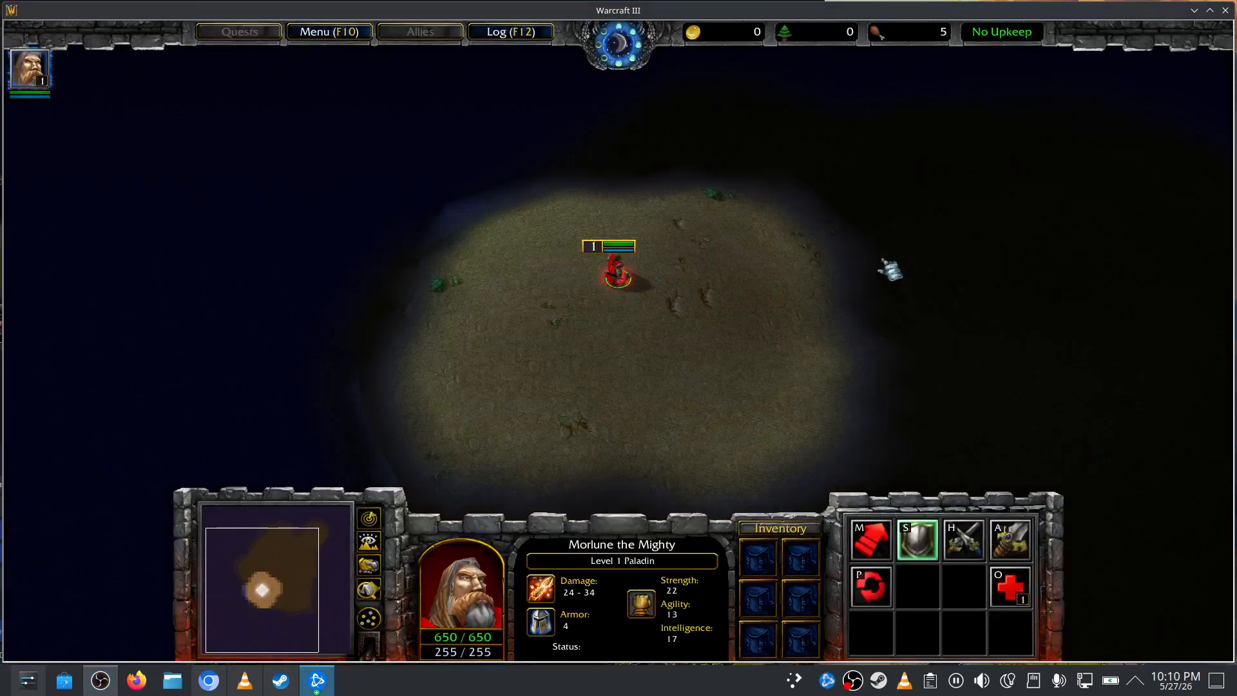
pyautogui.rightClick(551, 364)
pyautogui.rightClick(681, 207)
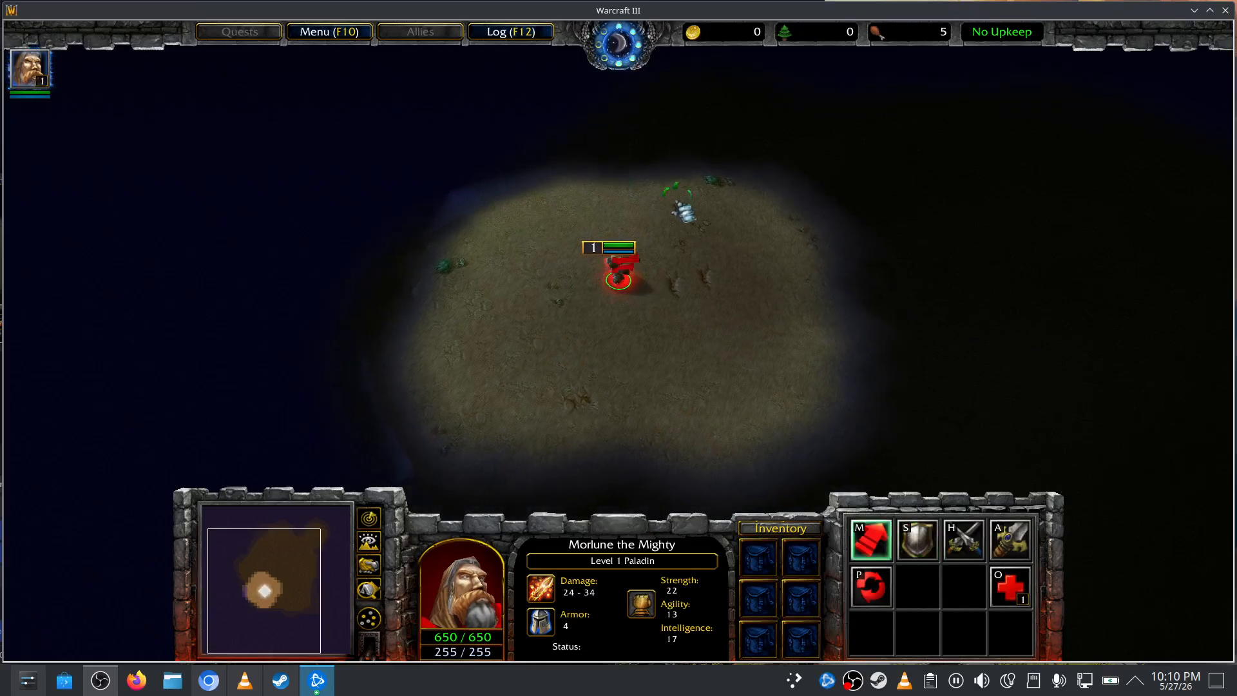
pyautogui.rightClick(714, 331)
pyautogui.rightClick(506, 353)
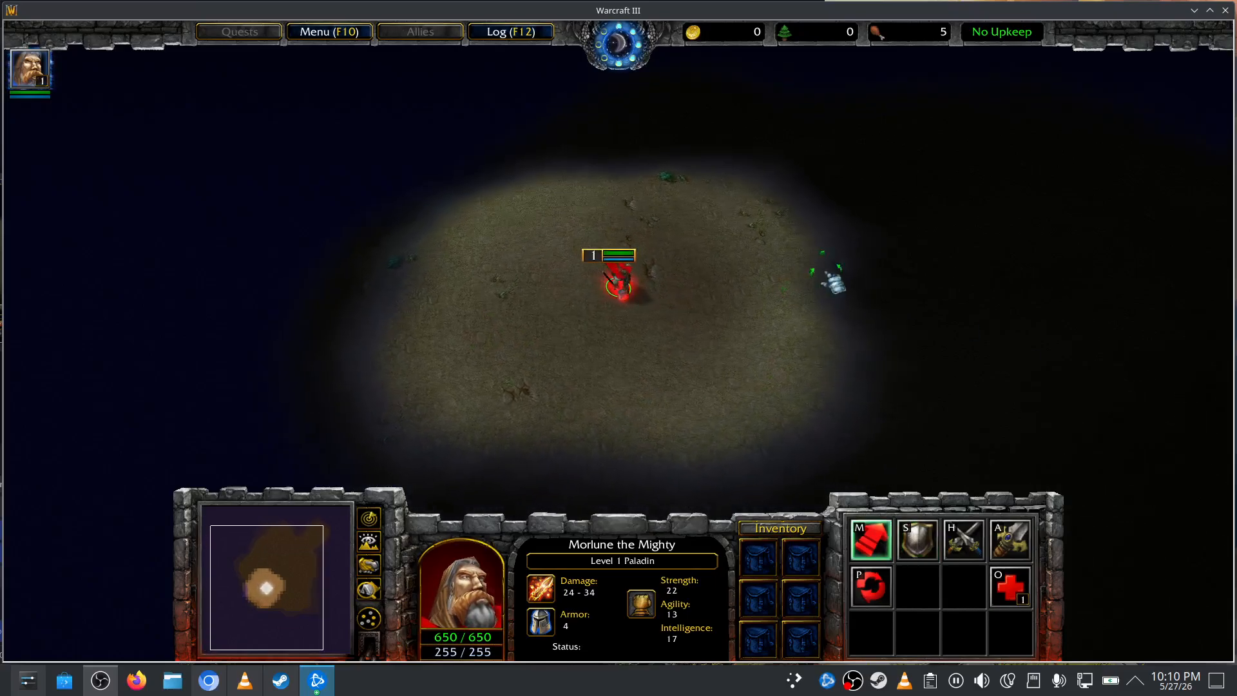
pyautogui.rightClick(806, 259)
pyautogui.rightClick(760, 207)
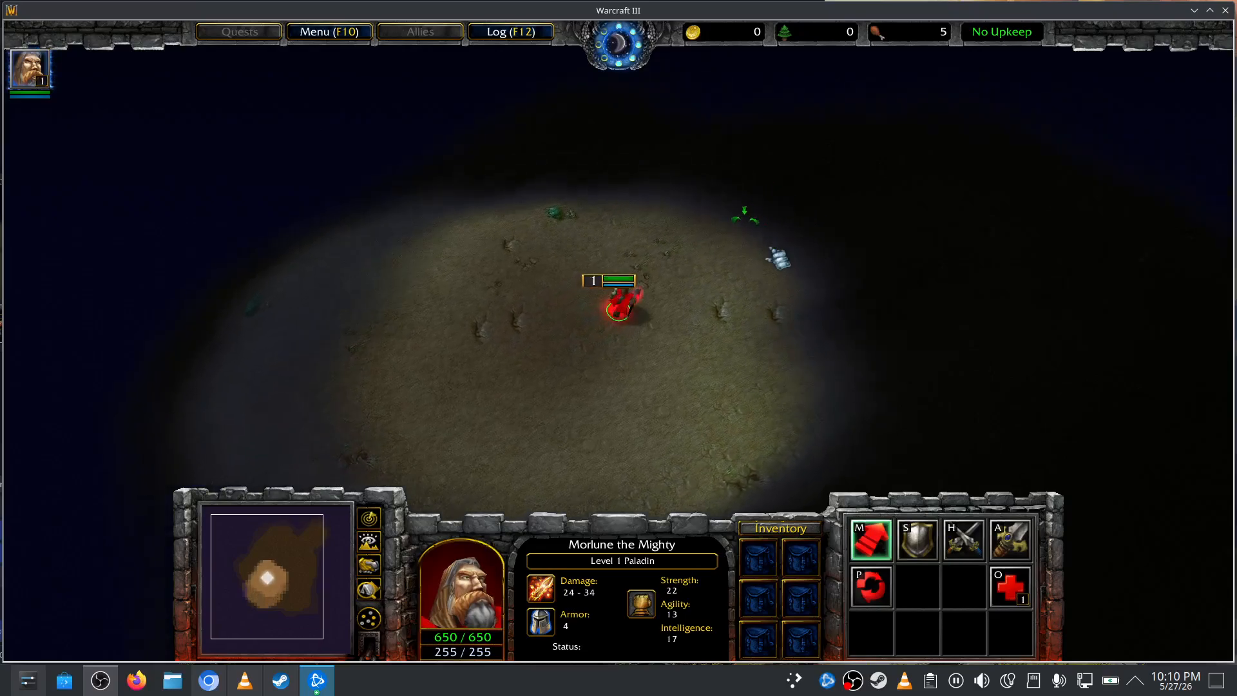
pyautogui.rightClick(793, 262)
pyautogui.rightClick(611, 237)
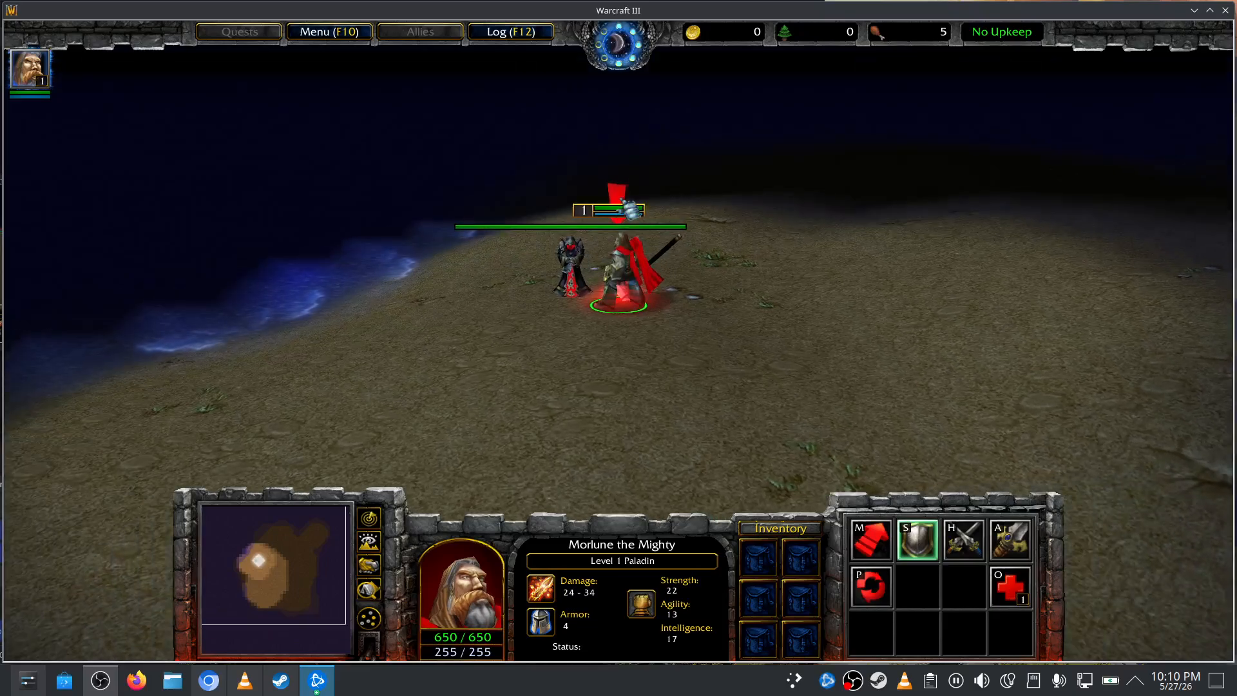
# Select the Merchant to show its shop items and submit the greedisgood cheat to obtain gold and lumber
pyautogui.click(575, 282)
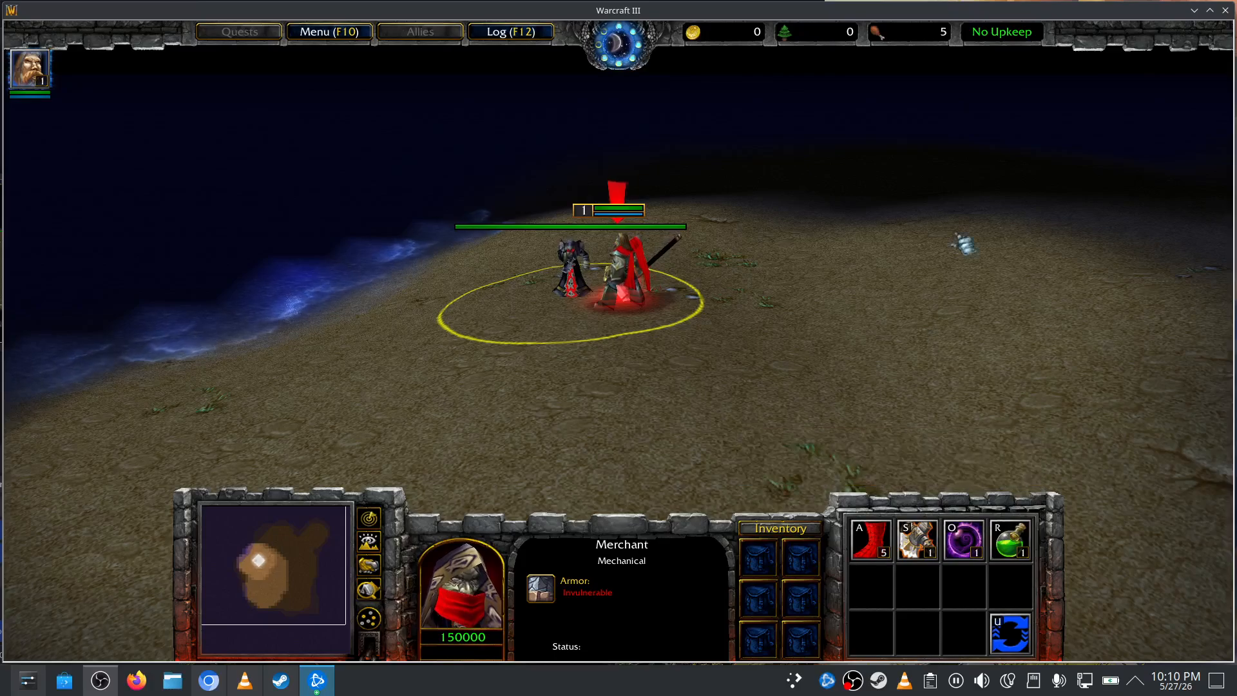
pyautogui.press('Return')
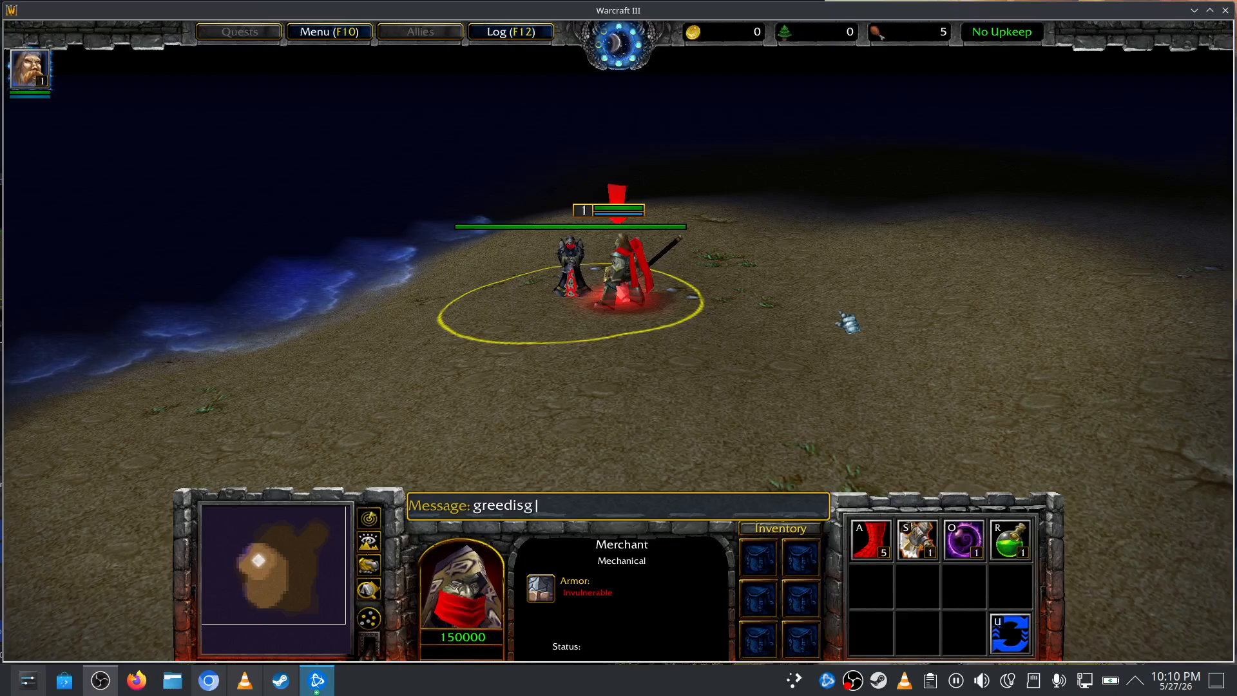
pyautogui.press('Return')
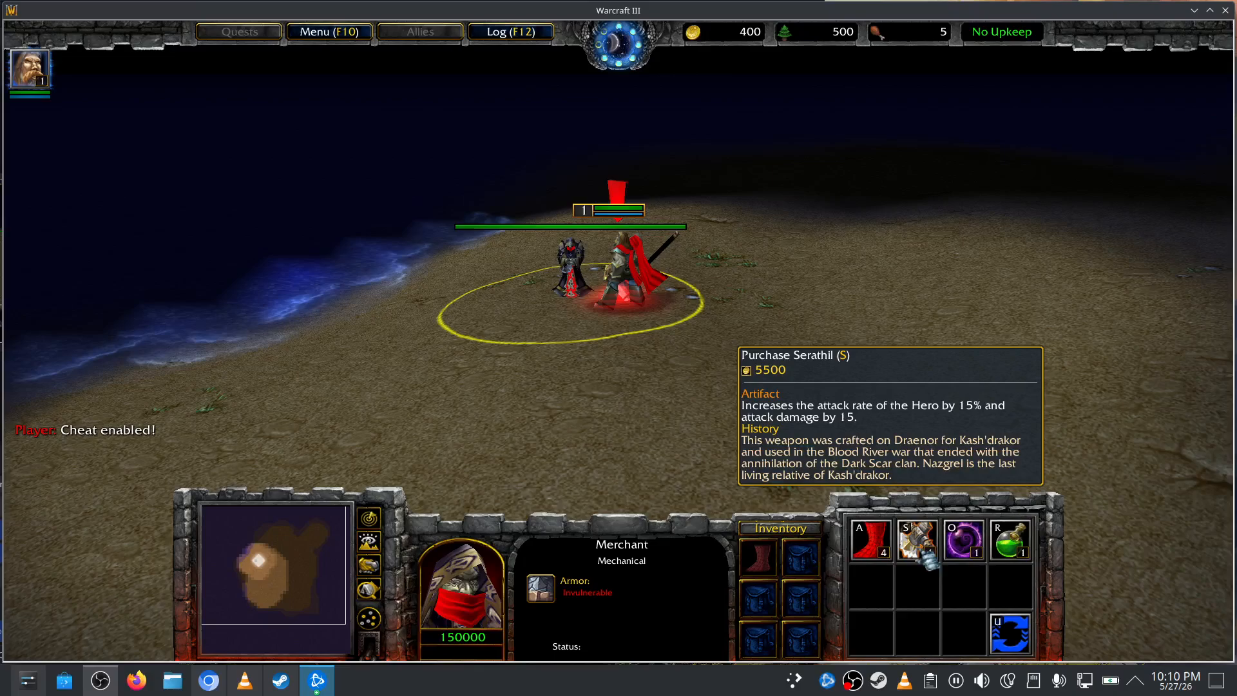
# Submit the greedisgood cheat repeatedly until there is enough gold to buy Serathil for 5500
pyautogui.press('Return')
pyautogui.write('gre')
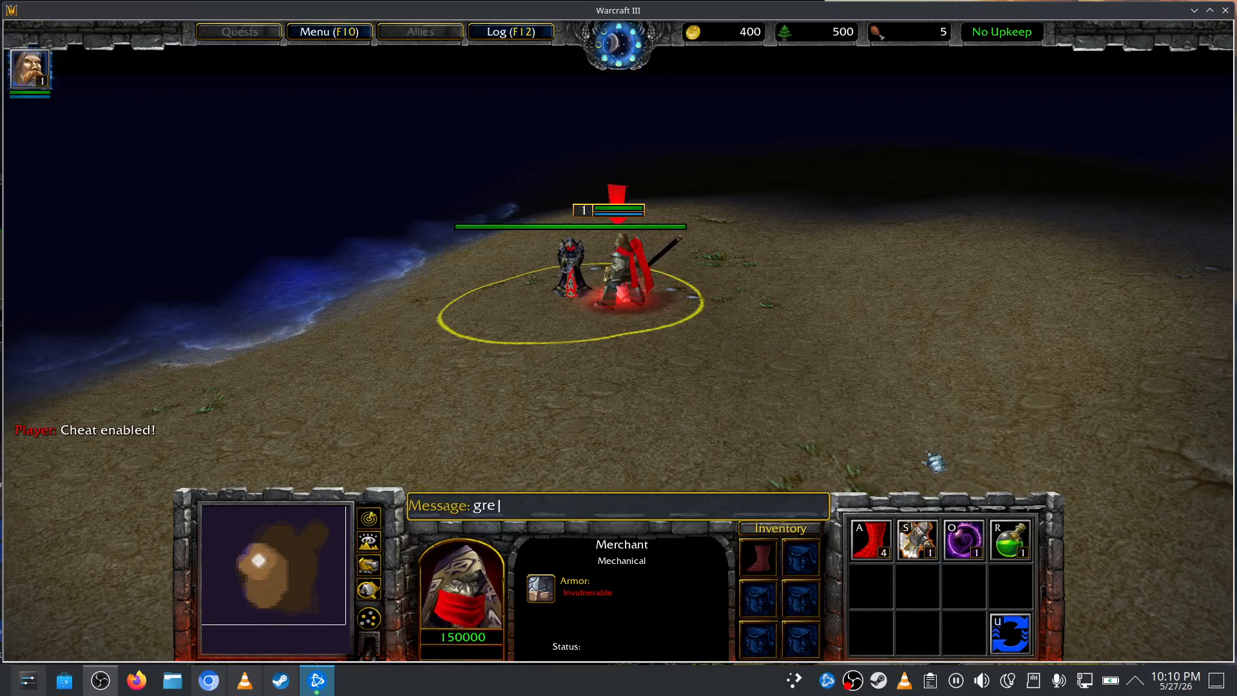
pyautogui.write('edisgood')
pyautogui.press('Return')
pyautogui.press('Return')
pyautogui.write('gre')
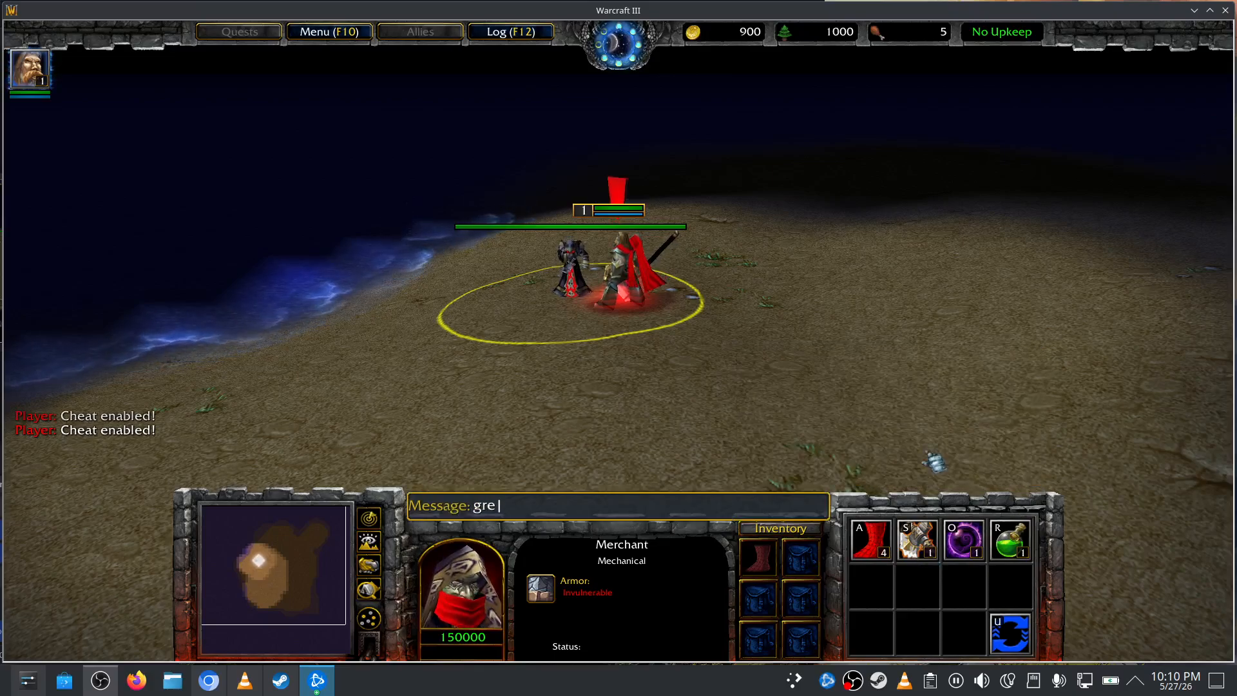
pyautogui.write('edisgood')
pyautogui.press('Return')
pyautogui.press('Return')
pyautogui.write('gr')
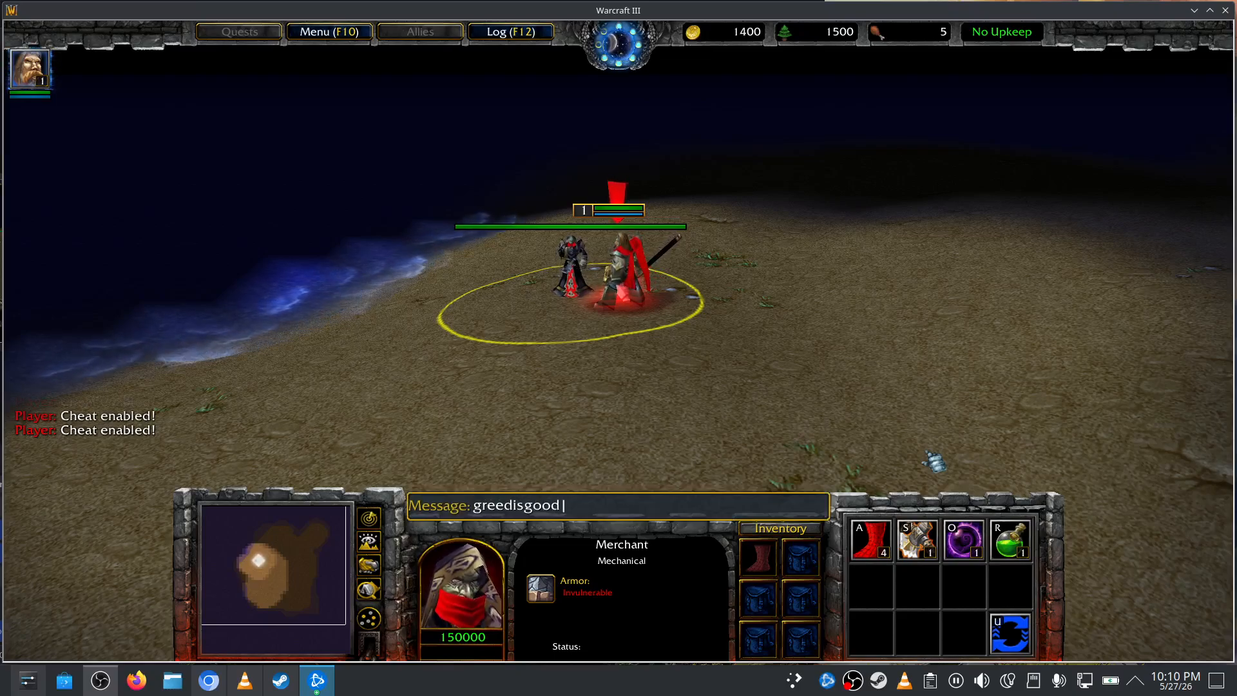
pyautogui.press('Return')
pyautogui.press('Return')
pyautogui.write('greedisgoo')
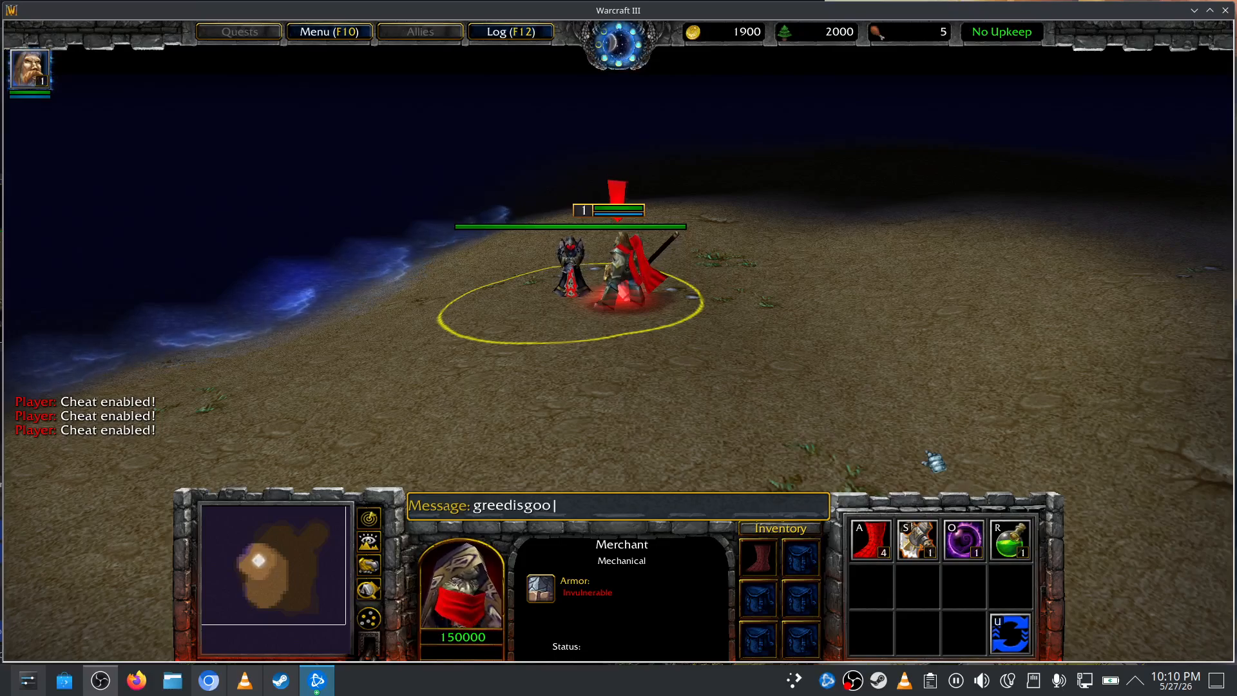
pyautogui.write('d')
pyautogui.press('Return')
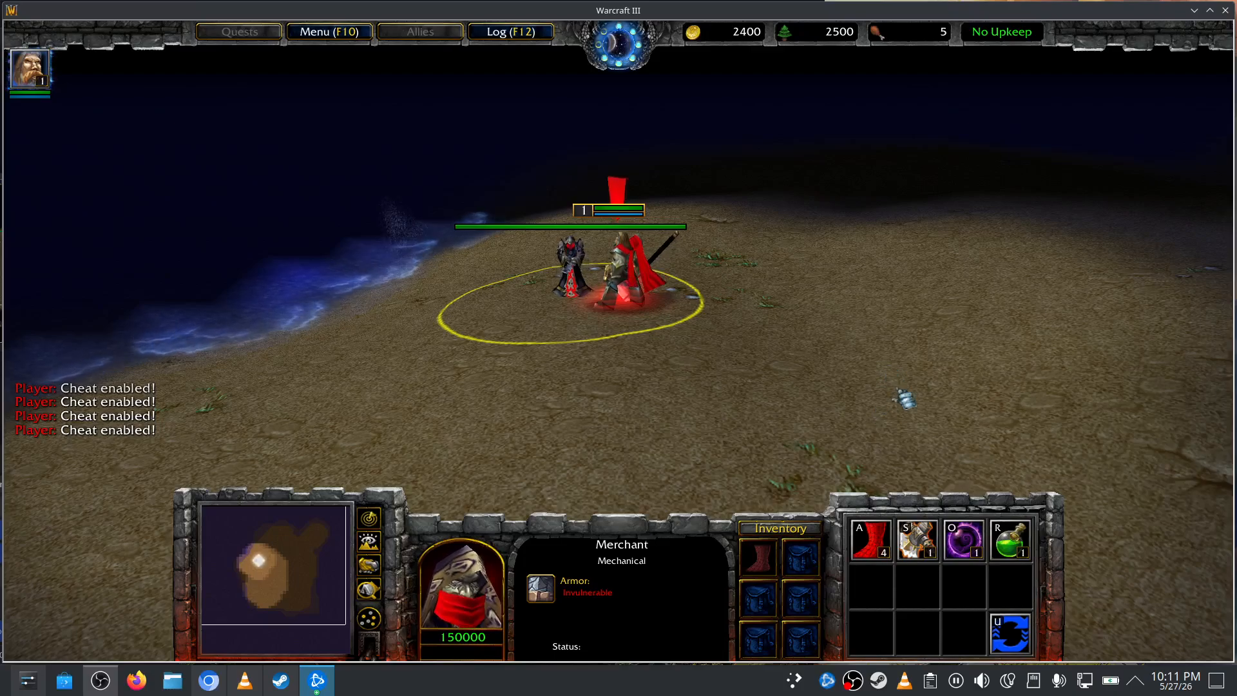
pyautogui.press('Return')
pyautogui.write('g')
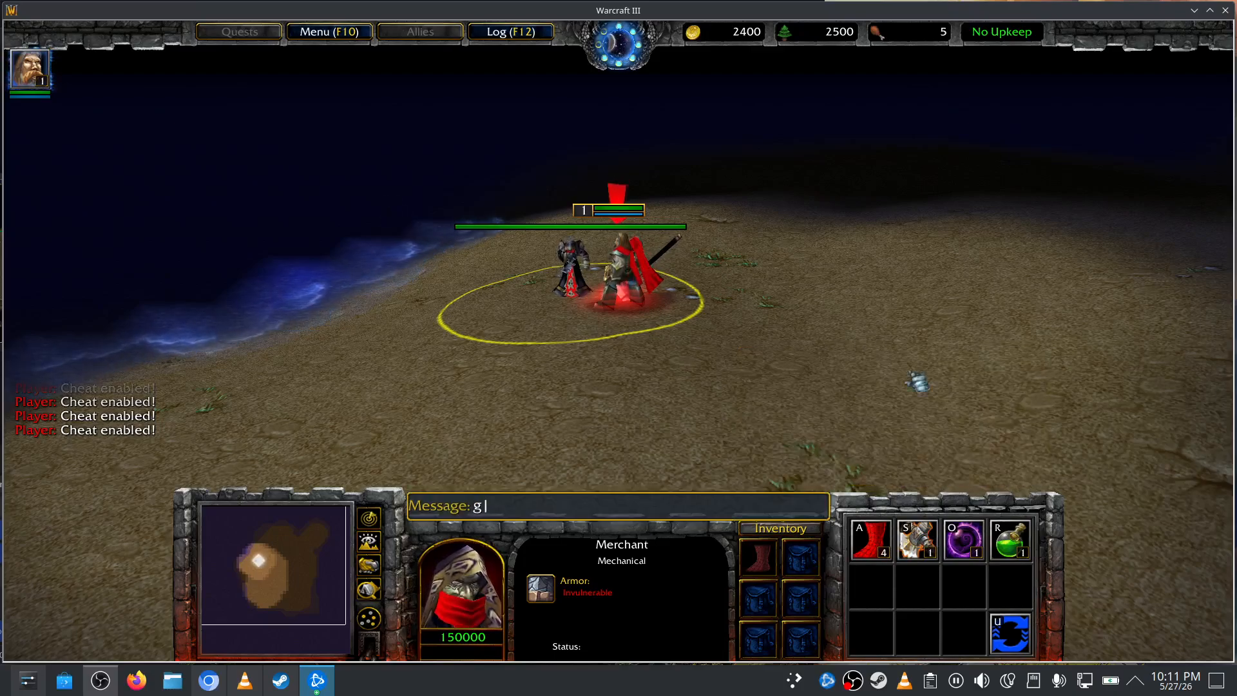
pyautogui.write('reedisgo')
pyautogui.press('Return')
pyautogui.press('Return')
pyautogui.write('greed')
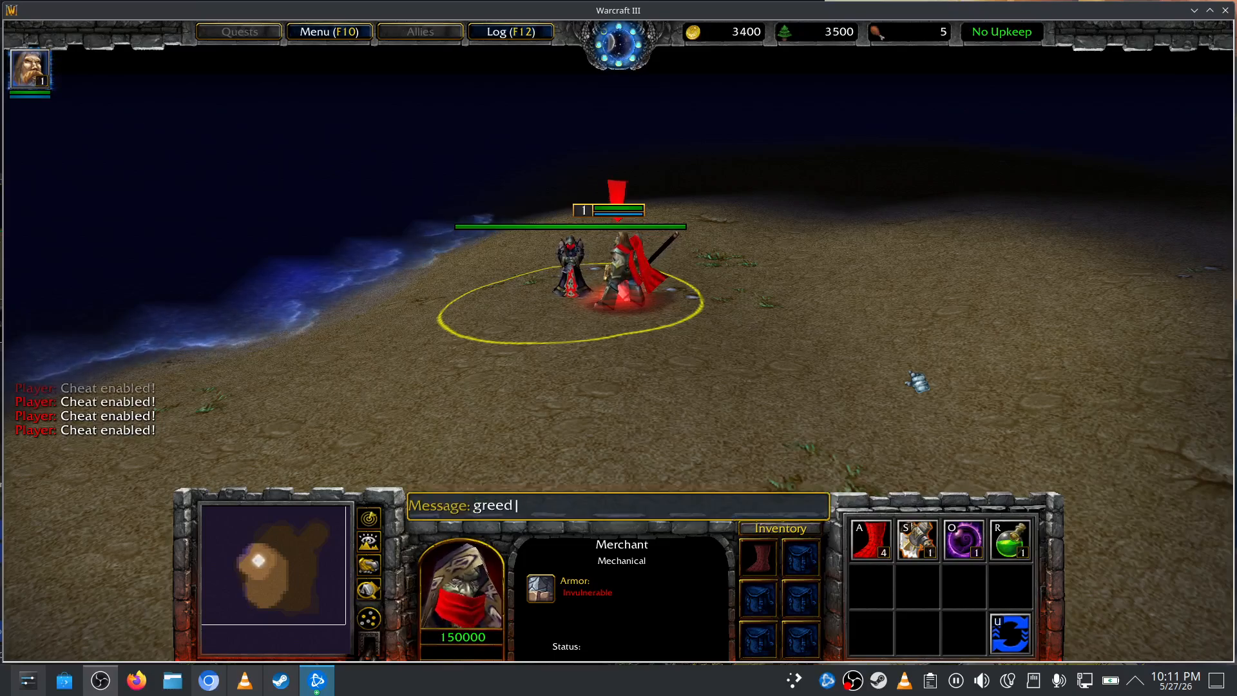
pyautogui.write('isgo')
pyautogui.press('Return')
pyautogui.press('Return')
pyautogui.write('greedis')
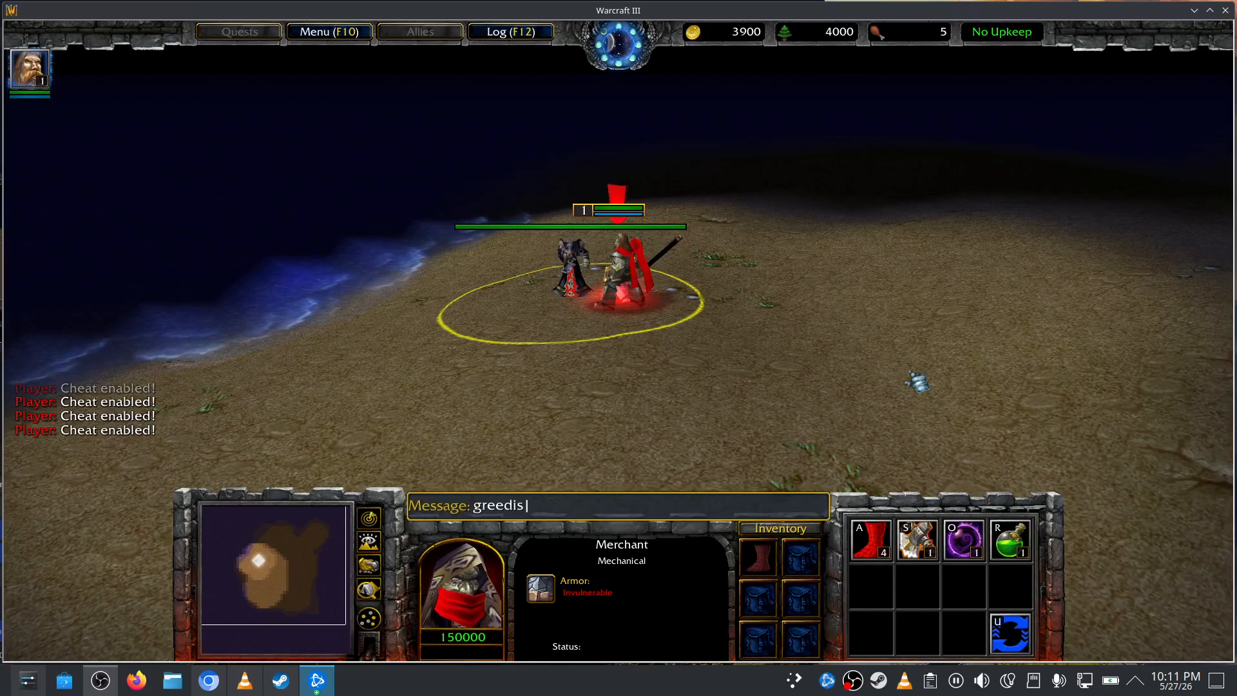
pyautogui.write('go')
pyautogui.press('Return')
pyautogui.press('Return')
pyautogui.write('gr')
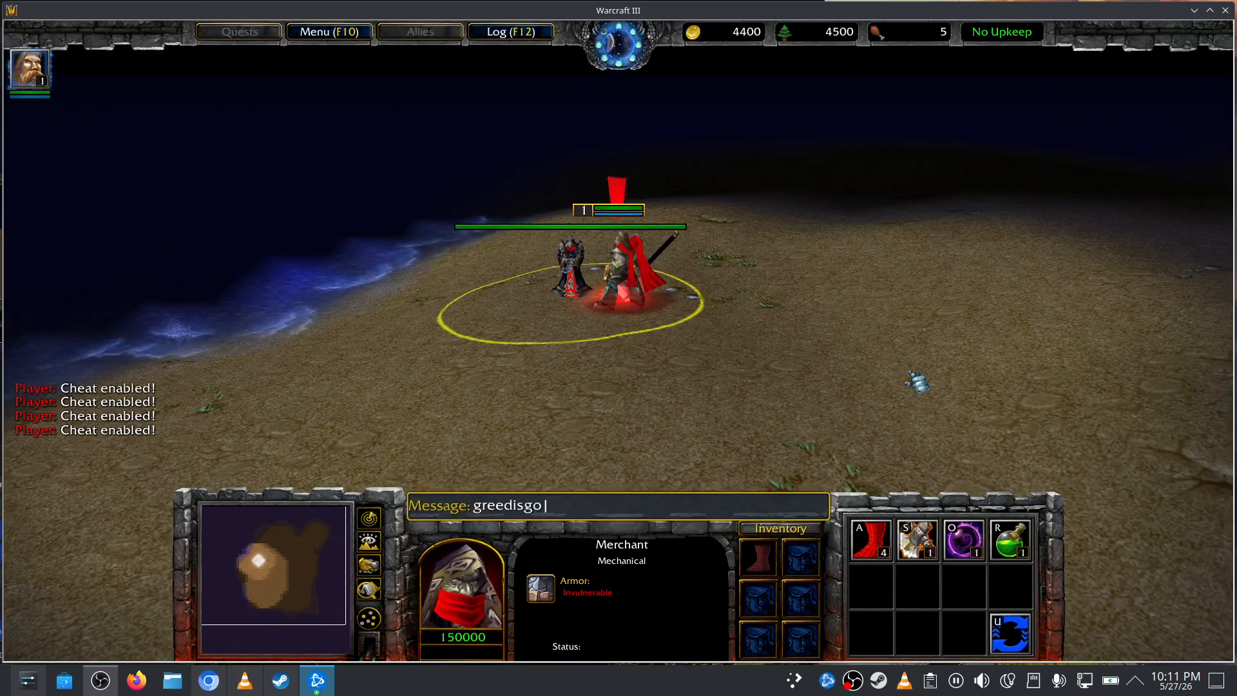
pyautogui.press('Return')
pyautogui.press('Return')
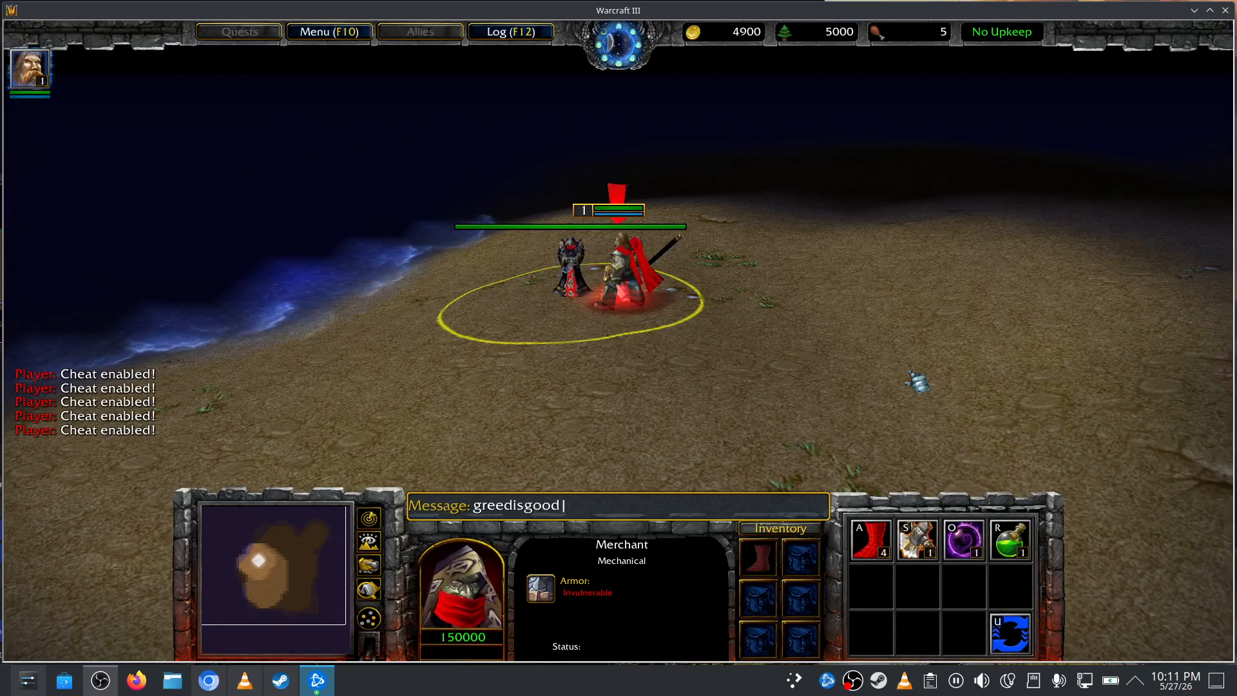
pyautogui.write('greedisgood')
pyautogui.press('Return')
pyautogui.press('Return')
pyautogui.write('gr')
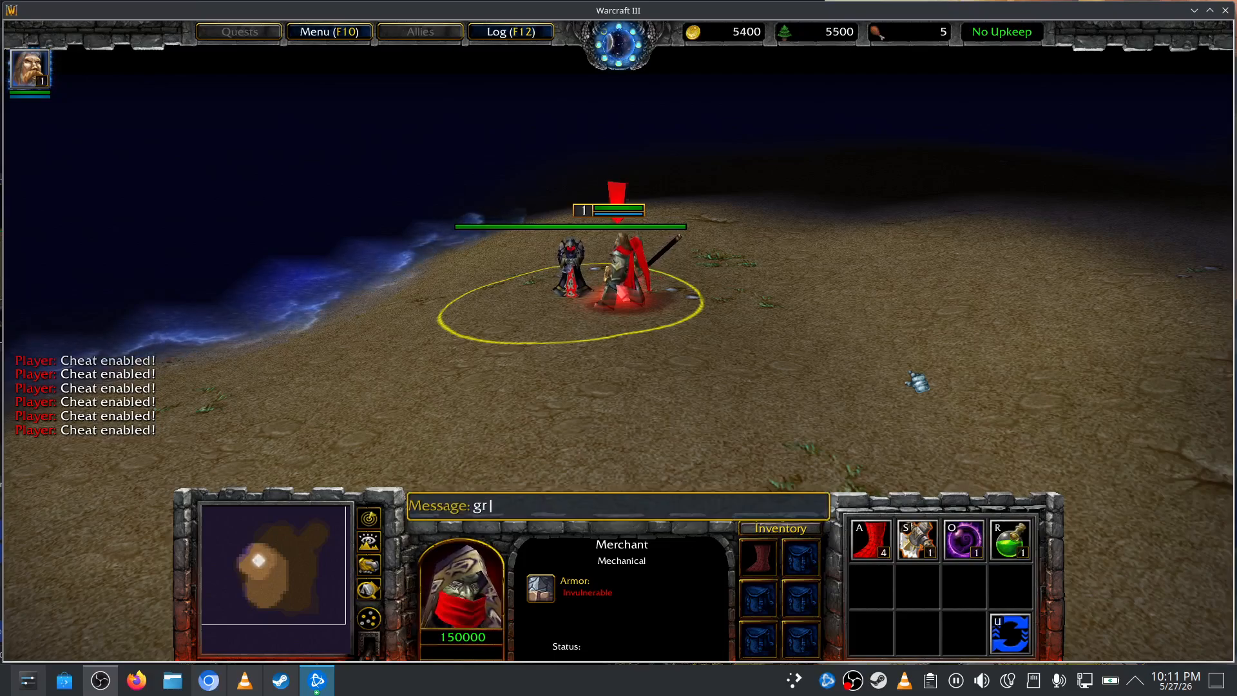
pyautogui.write('eedisgood')
pyautogui.press('Return')
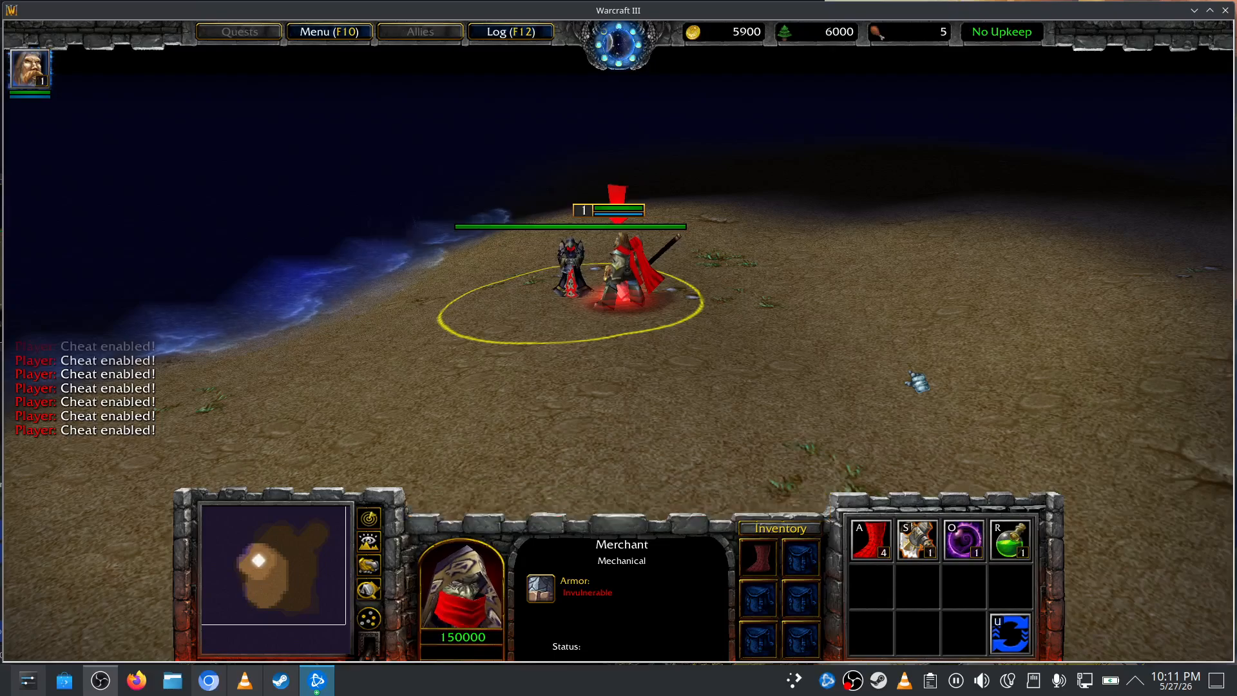
# Buy Serathil from the Merchant and submit the greedisgood cheat once more for extra gold
pyautogui.click(919, 552)
pyautogui.press('Return')
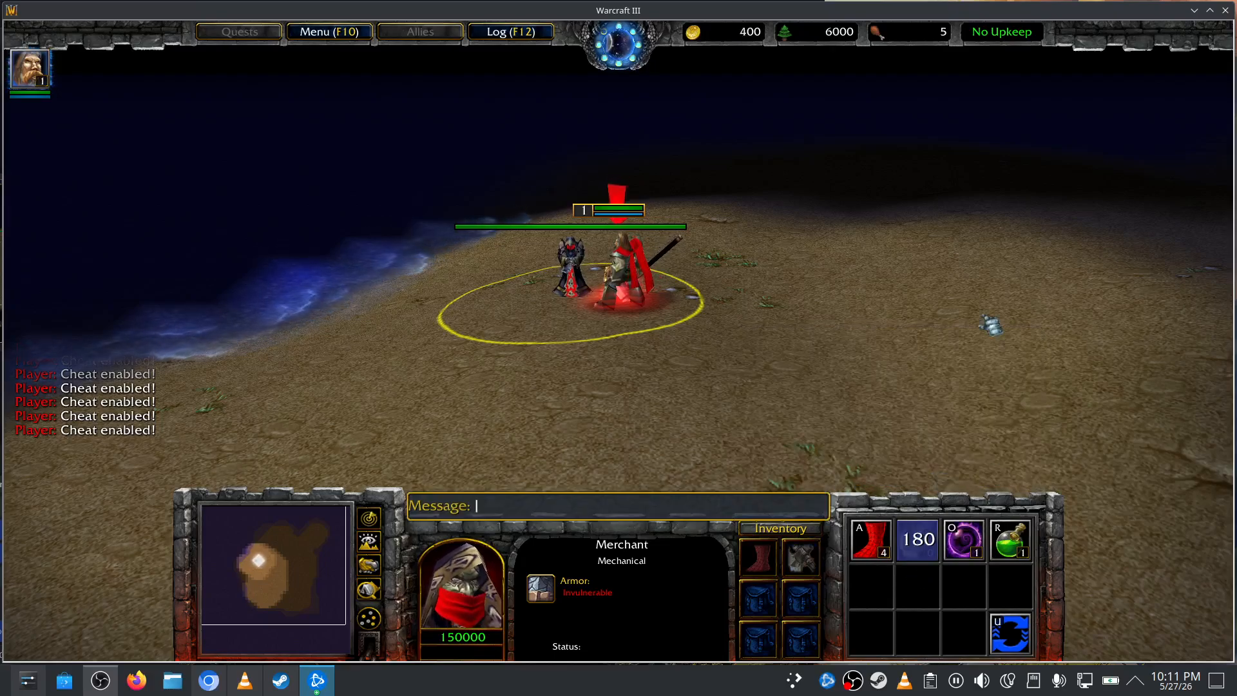
pyautogui.write('greedisgood')
pyautogui.press('Return')
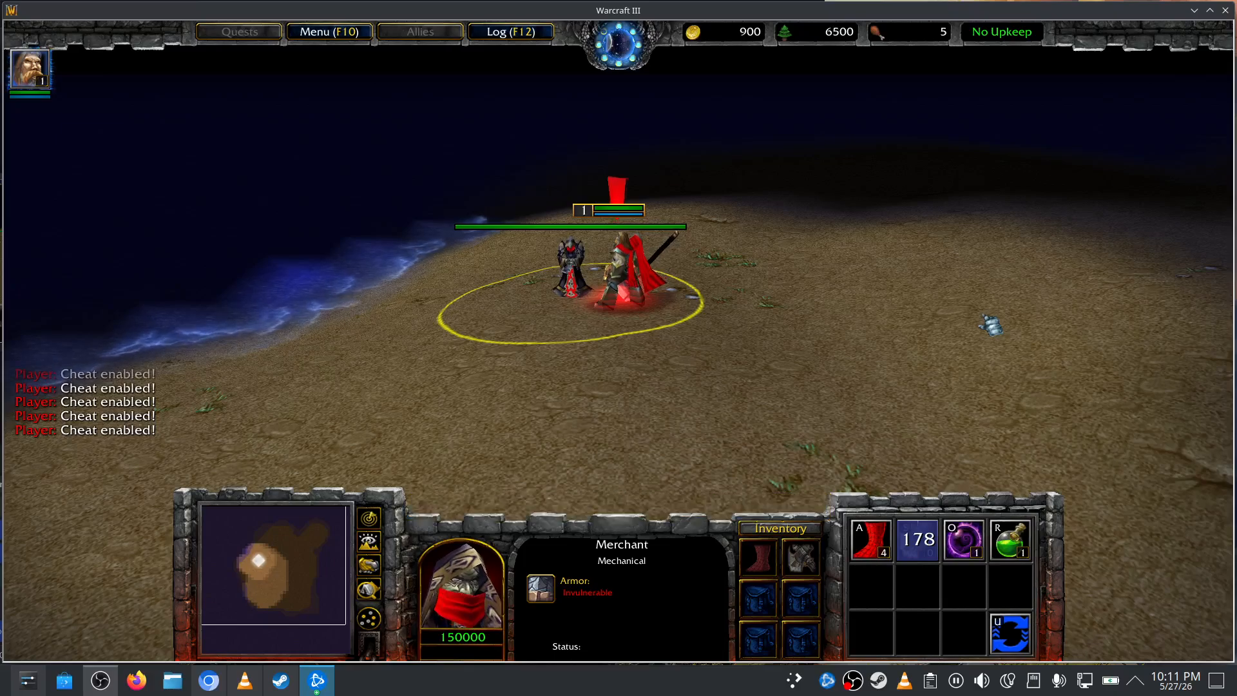
# Buy the green potion and the Shadow Orb Fragment from the Merchant, and select the Paladin to check his inventory
pyautogui.click(1010, 541)
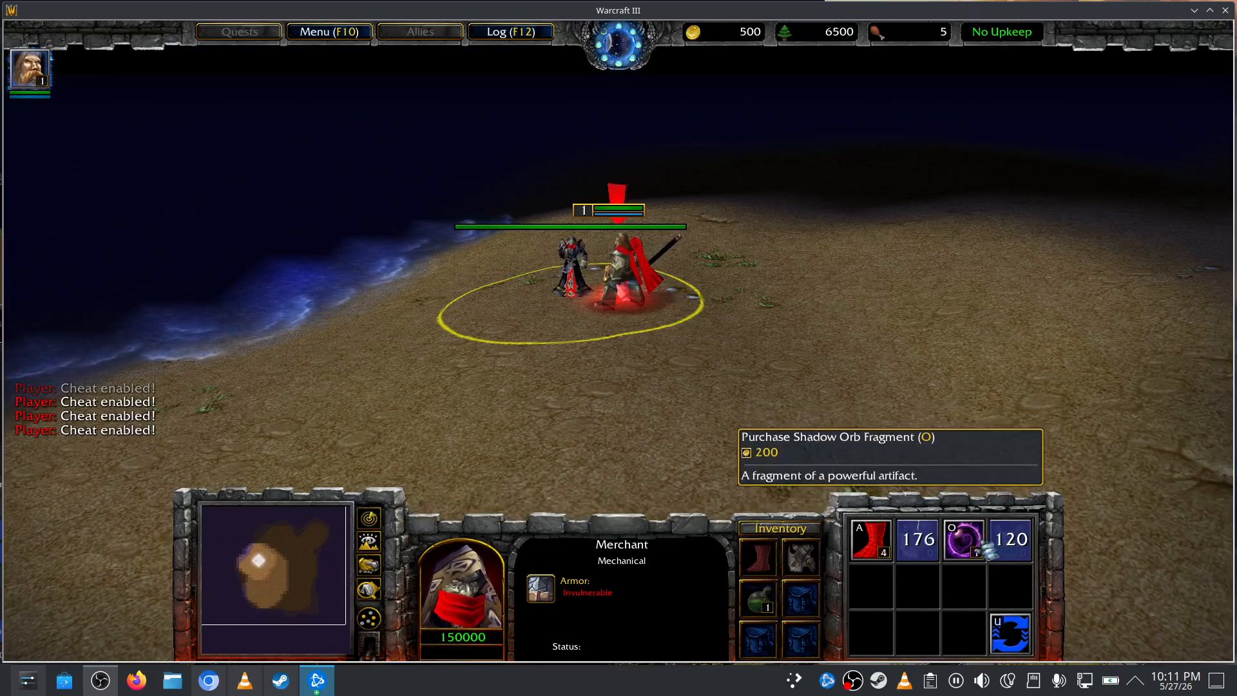
pyautogui.click(984, 543)
pyautogui.press('F1')
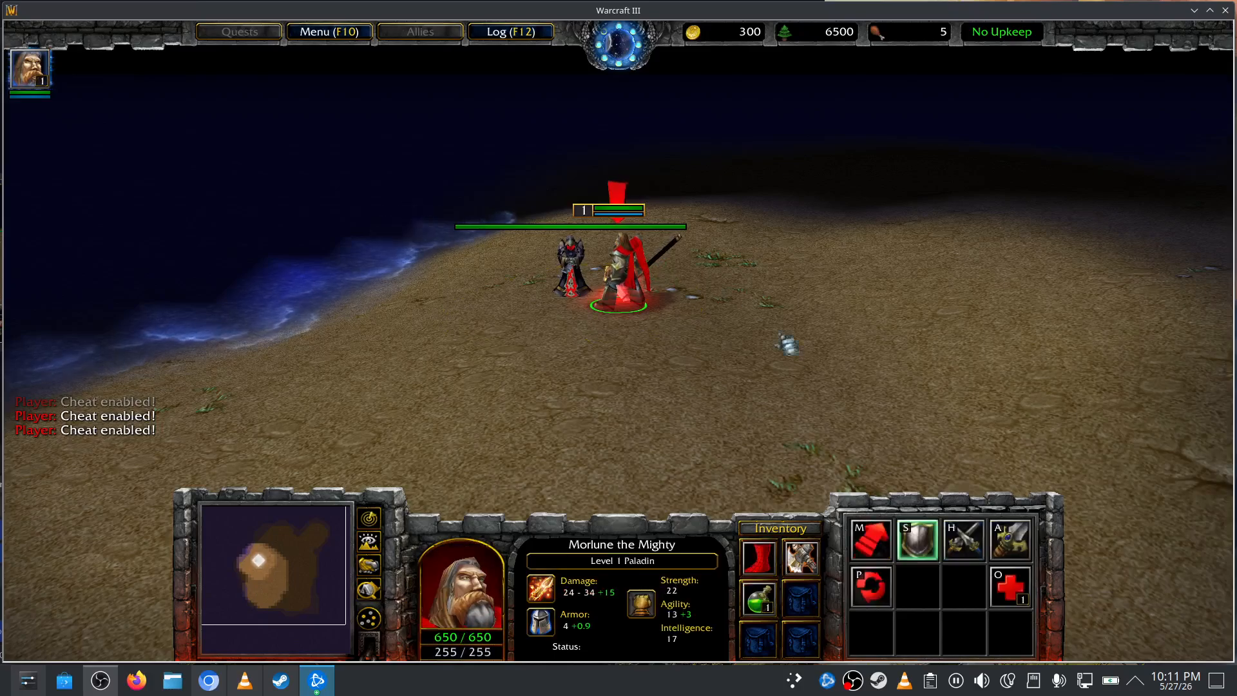
# Buy three more Slippers of Agility +3 from the Merchant and select the Paladin to check his stats
pyautogui.click(571, 265)
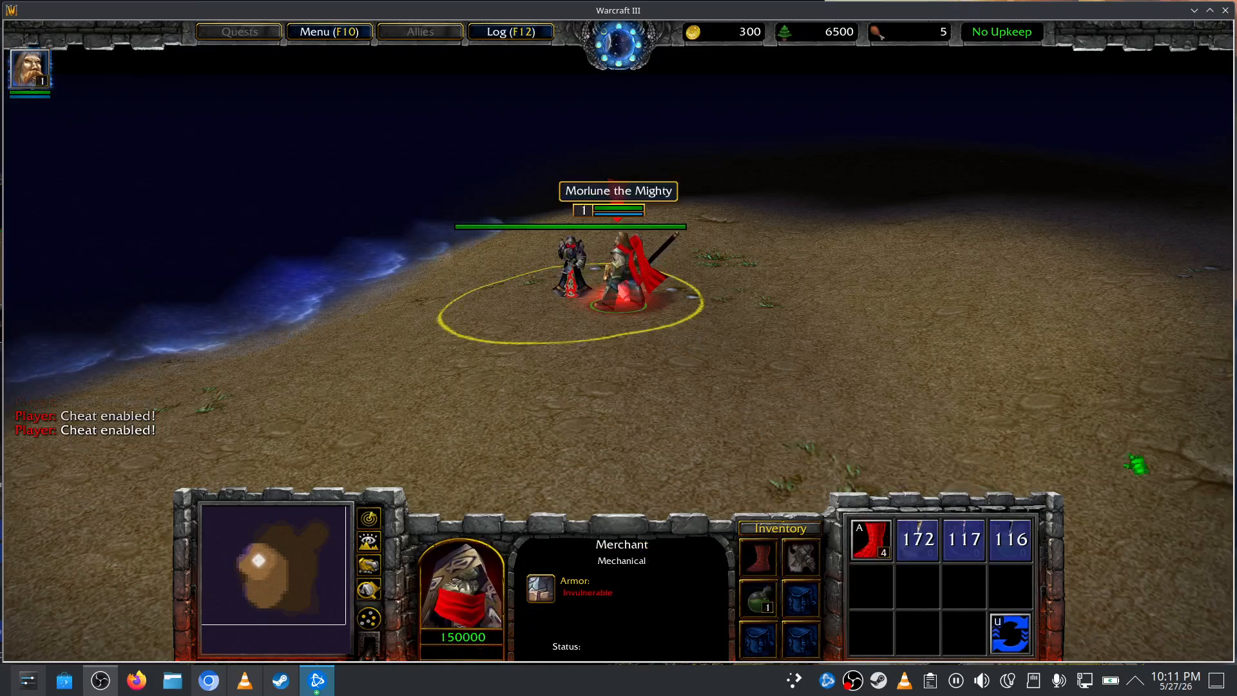
pyautogui.click(871, 541)
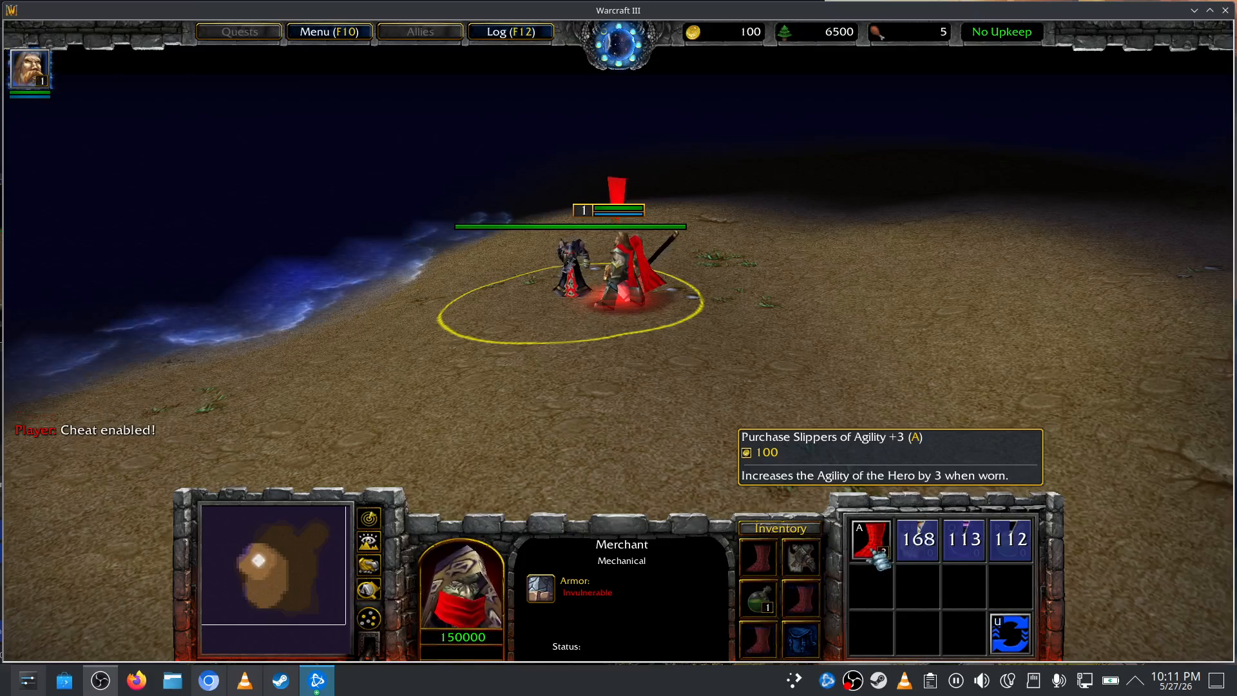
pyautogui.click(873, 547)
pyautogui.click(622, 274)
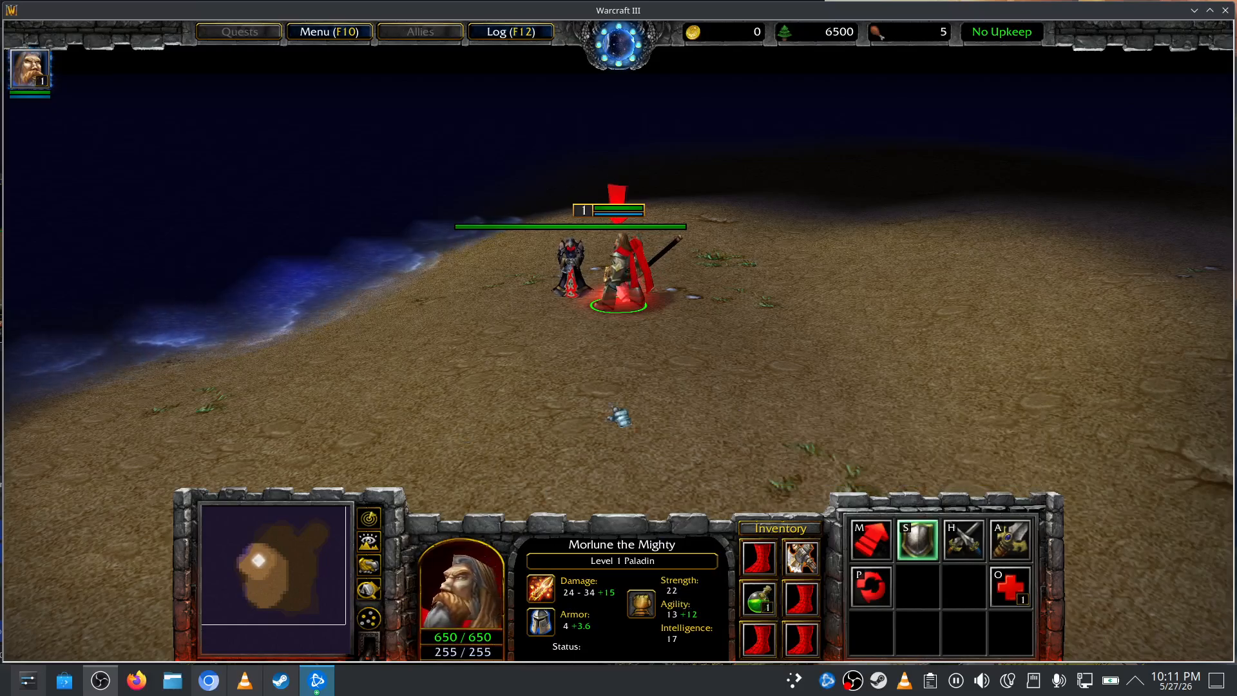
# Move the Paladin around the Merchant in several directions to check how the locked camera follows him
pyautogui.rightClick(662, 377)
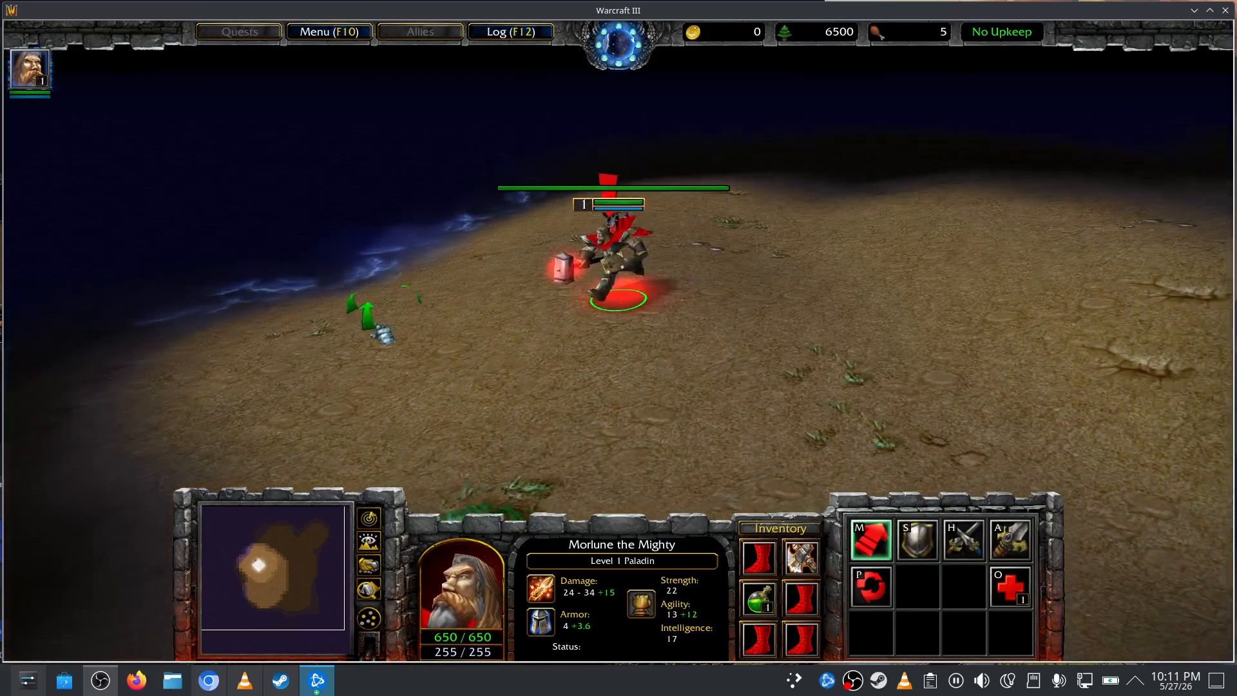
pyautogui.rightClick(796, 390)
pyautogui.rightClick(857, 319)
pyautogui.rightClick(744, 200)
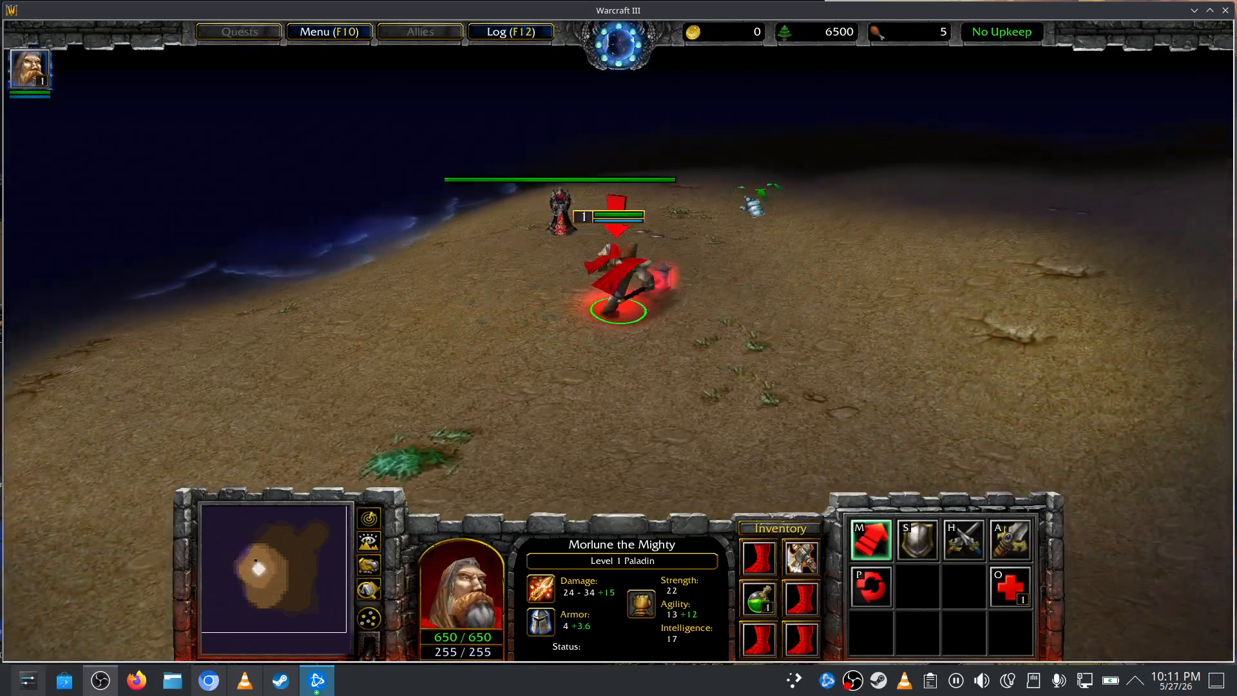
pyautogui.rightClick(578, 219)
pyautogui.rightClick(555, 306)
pyautogui.rightClick(624, 183)
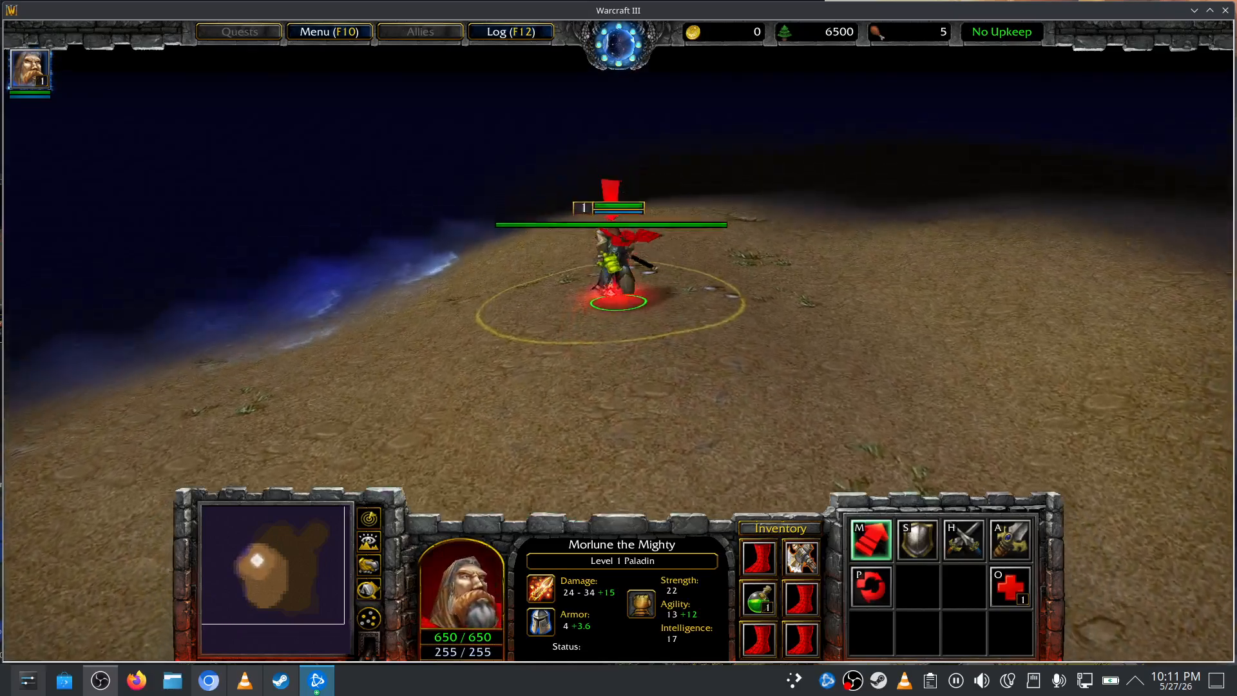
pyautogui.click(614, 337)
pyautogui.click(612, 277)
pyautogui.rightClick(751, 343)
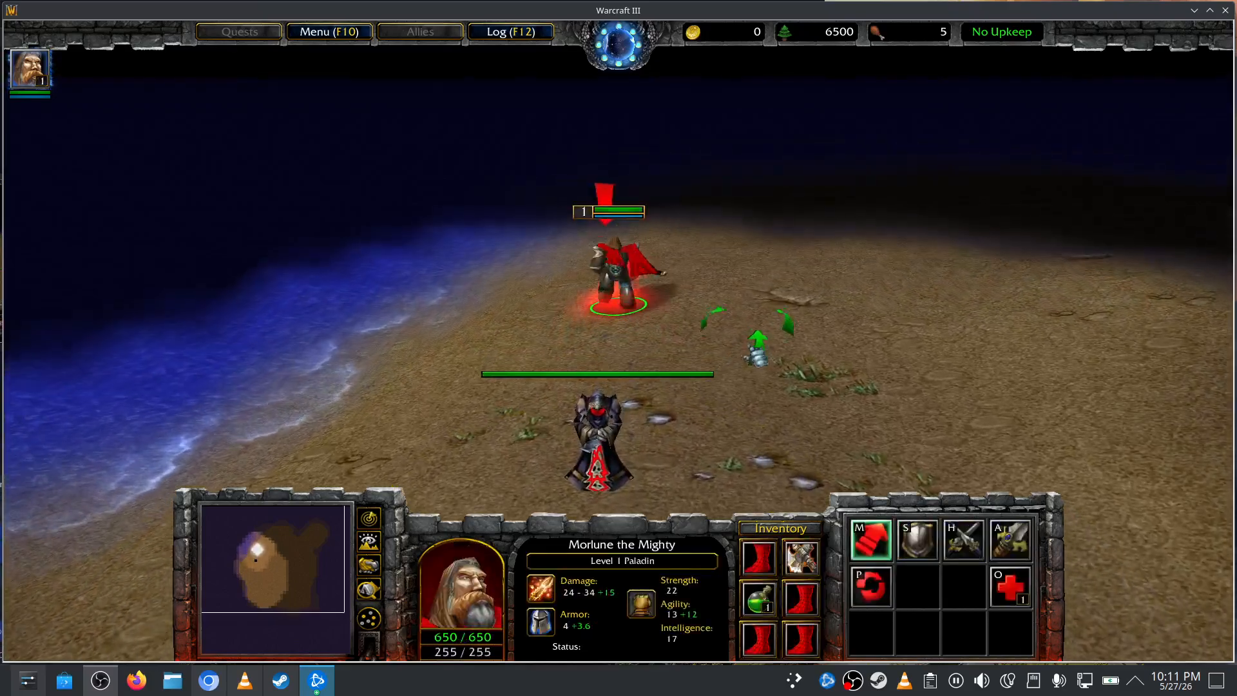
pyautogui.rightClick(773, 367)
pyautogui.rightClick(583, 422)
pyautogui.rightClick(651, 400)
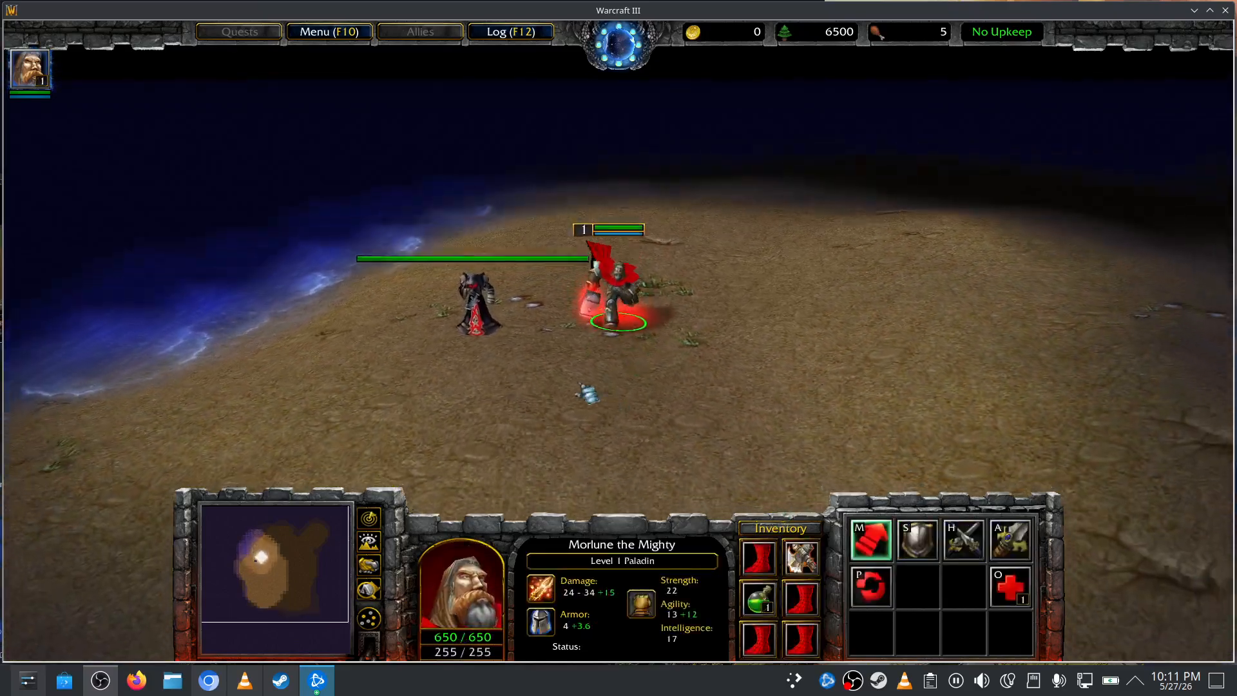
# Position the Paladin near the Merchant and sell Serathil from his inventory back to the shop
pyautogui.rightClick(580, 377)
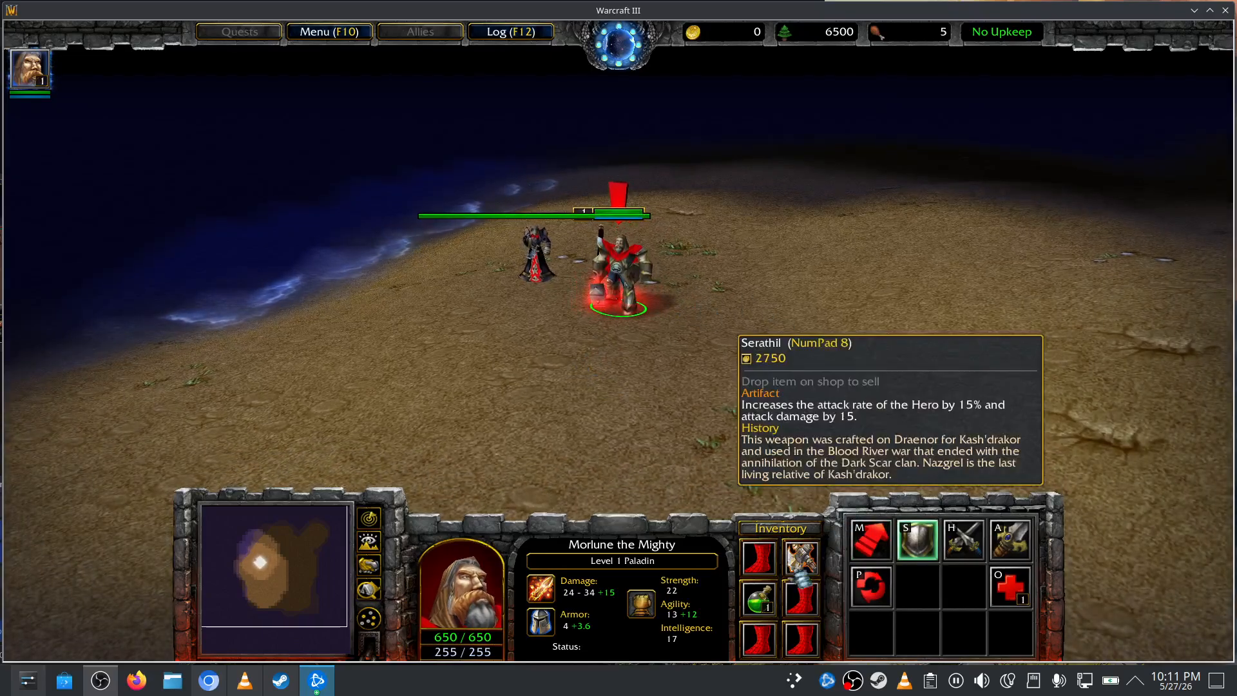
pyautogui.click(805, 557)
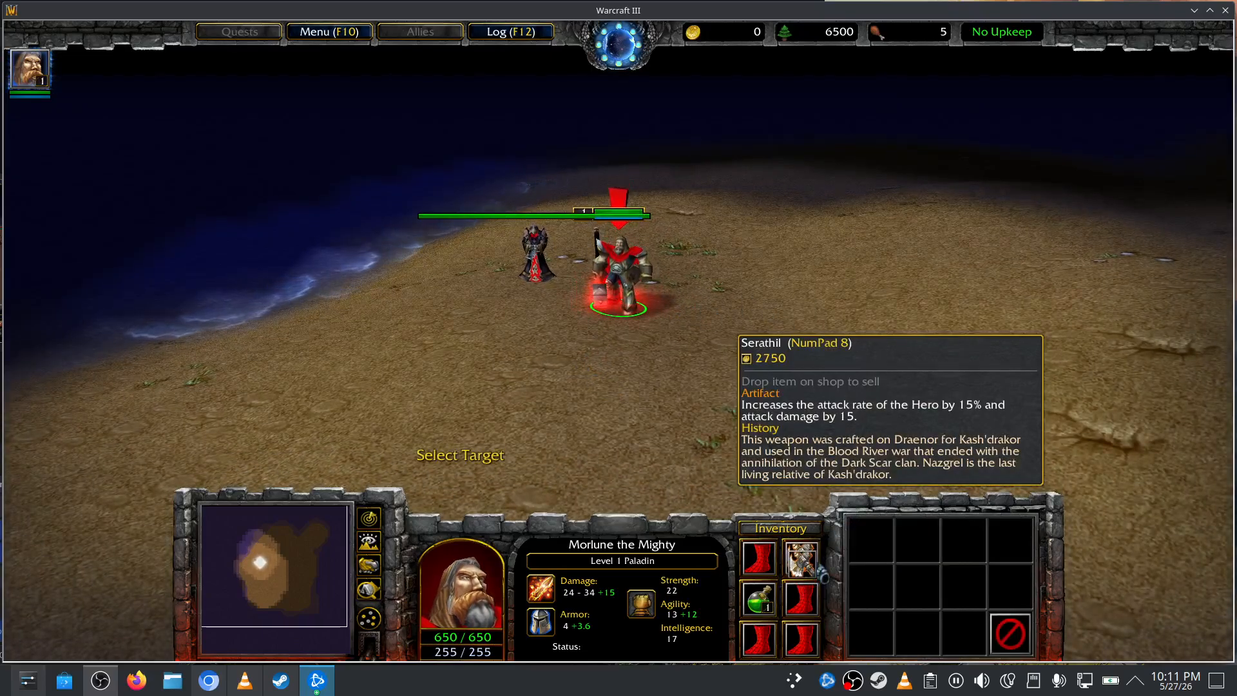
pyautogui.click(533, 267)
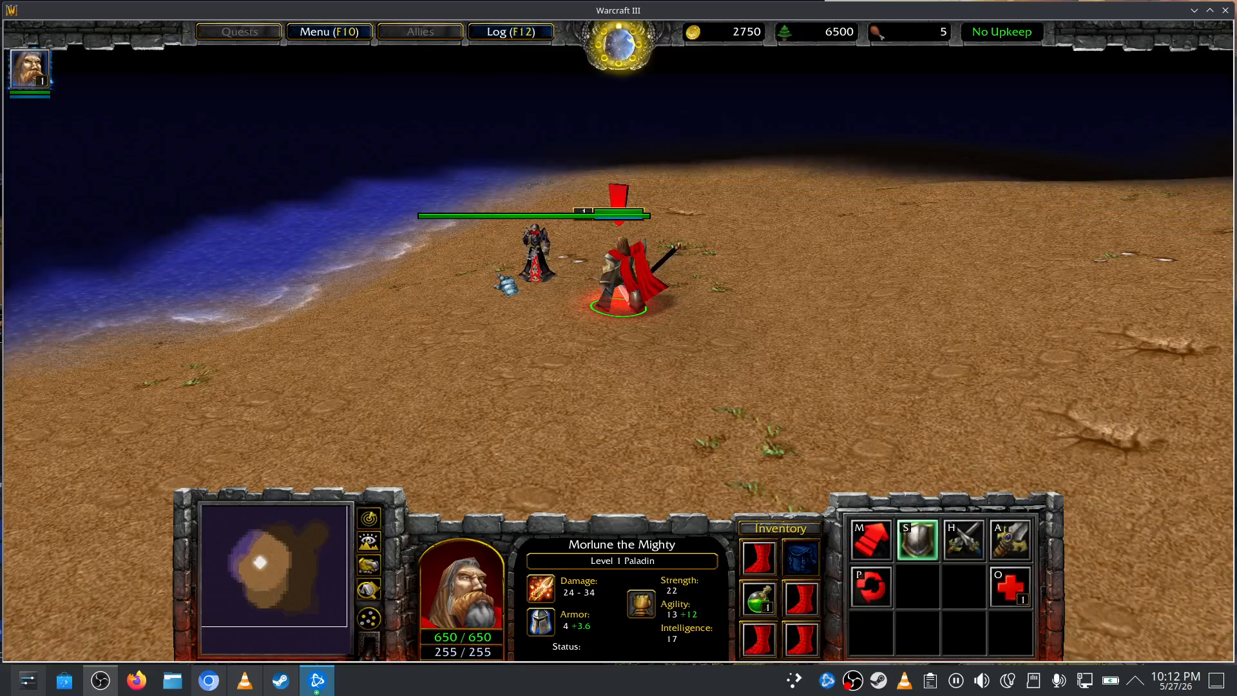
# Walk the Paladin away from the Merchant and back with a wider camera view, and open the game menu
pyautogui.rightClick(705, 409)
pyautogui.scroll(-5, 709, 425)
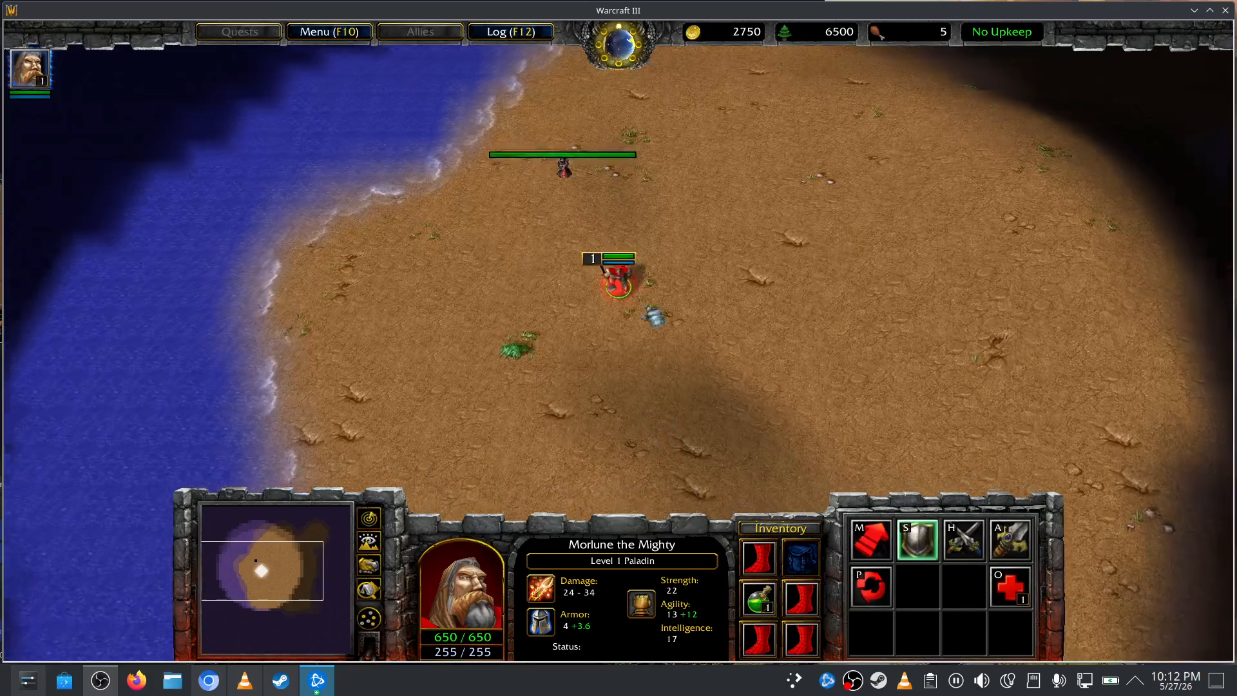
pyautogui.rightClick(620, 188)
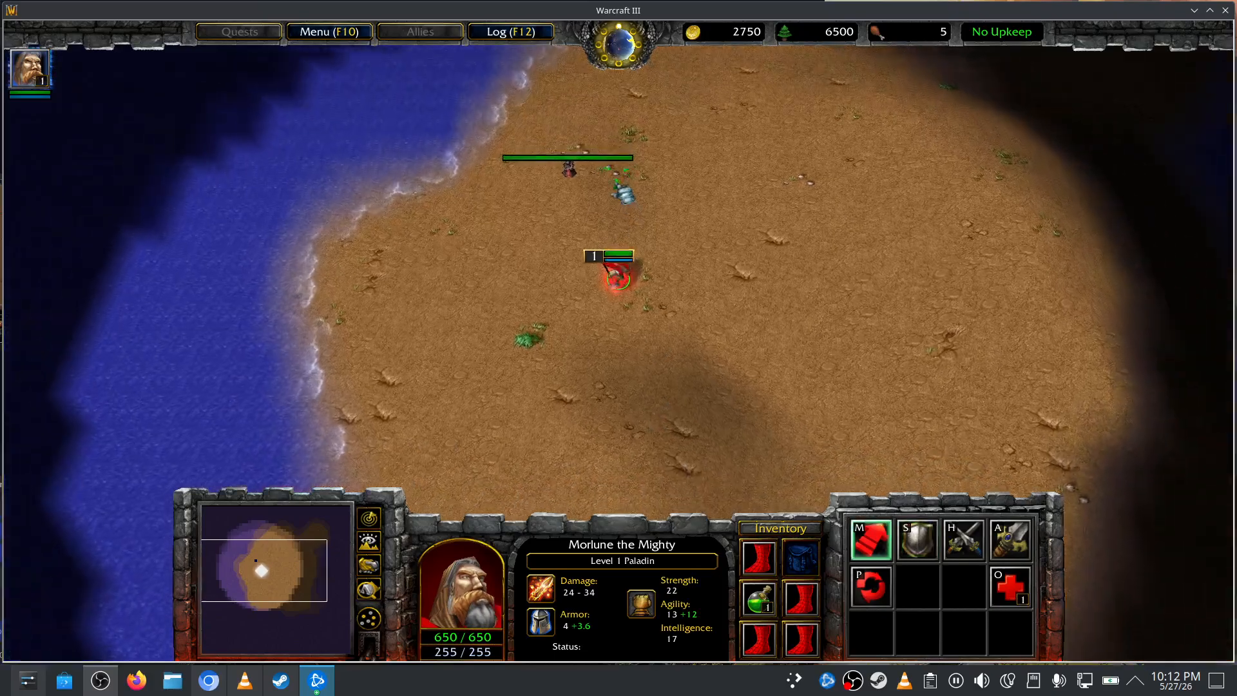
pyautogui.rightClick(617, 229)
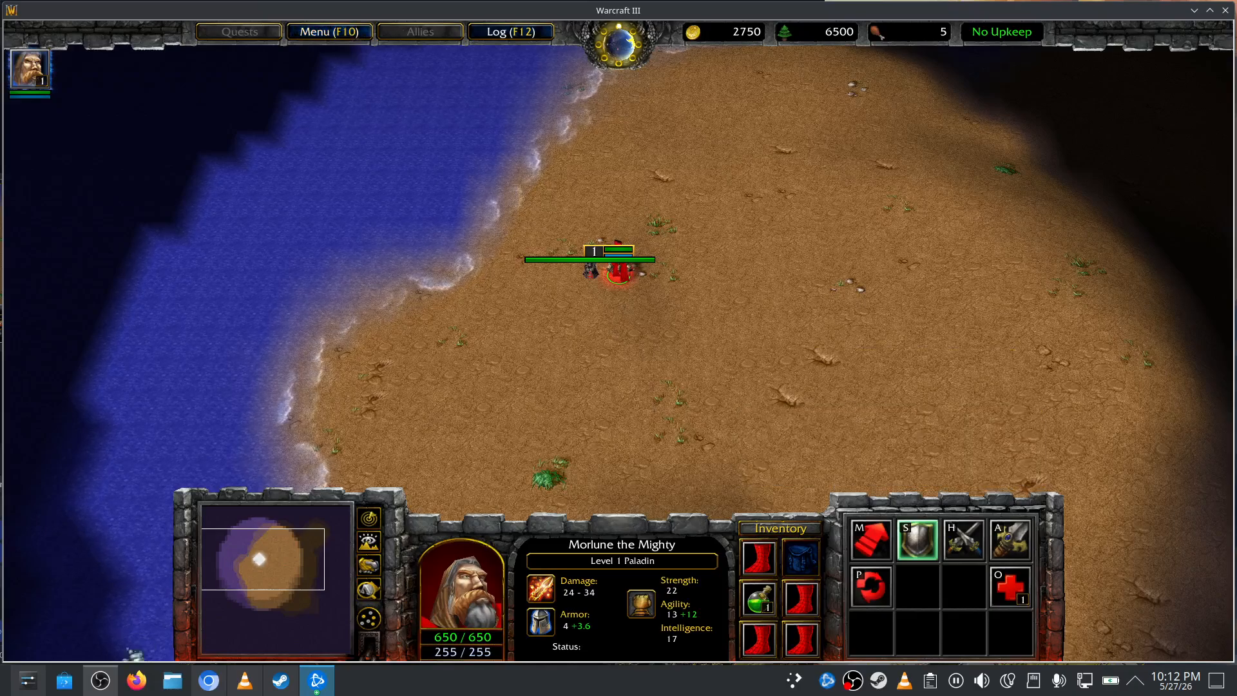
pyautogui.press('F10')
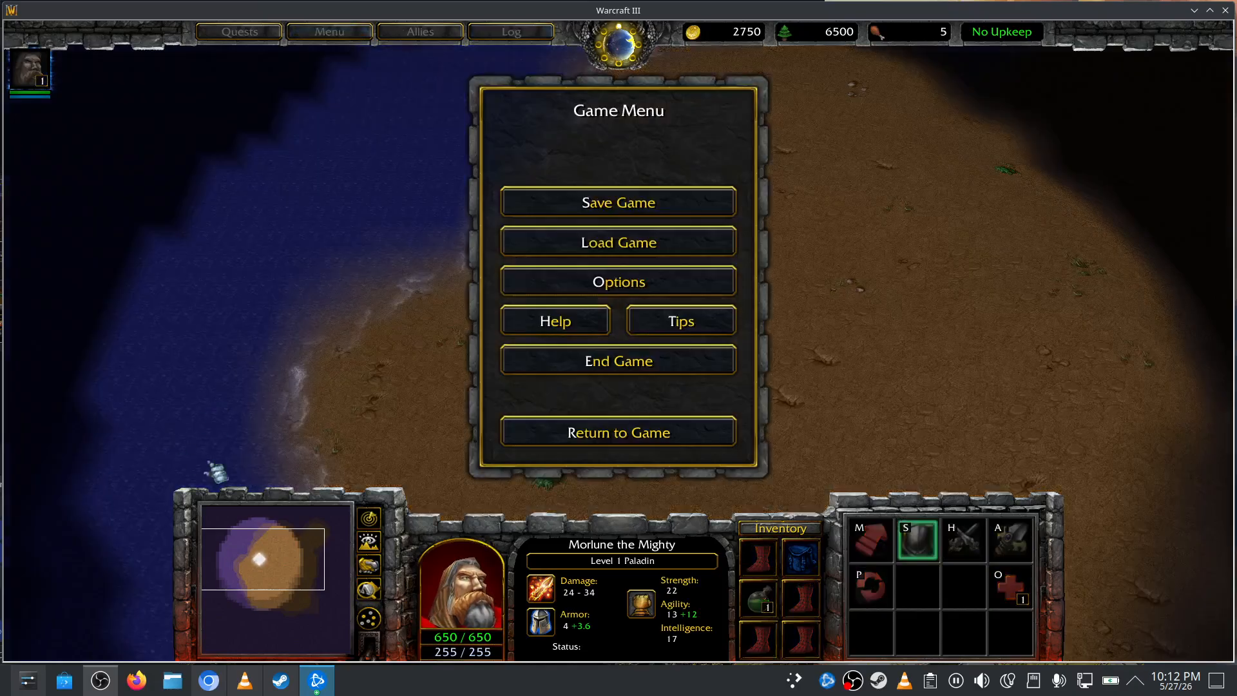